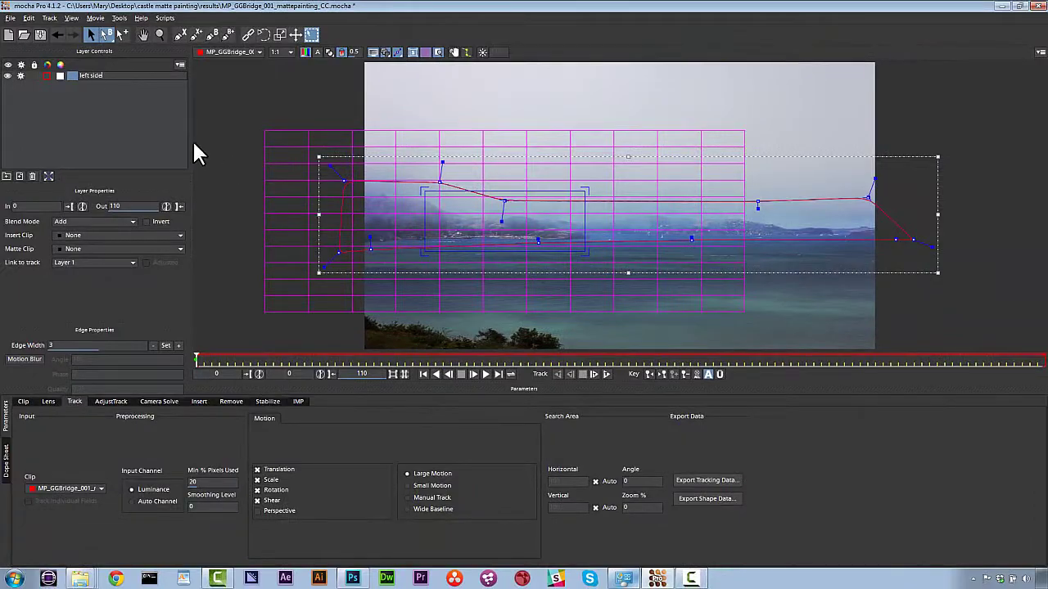
# Step: Name the layer "left side", track it forward with Perspective enabled, and check the track by returning to frame 0
pyautogui.click(114, 117)
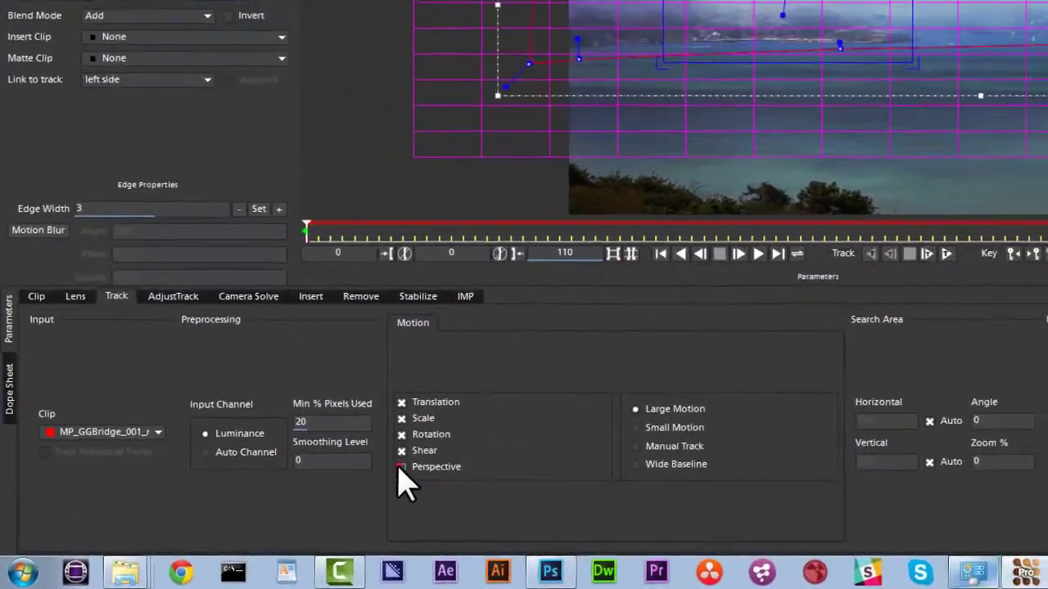
pyautogui.click(427, 459)
pyautogui.click(1003, 233)
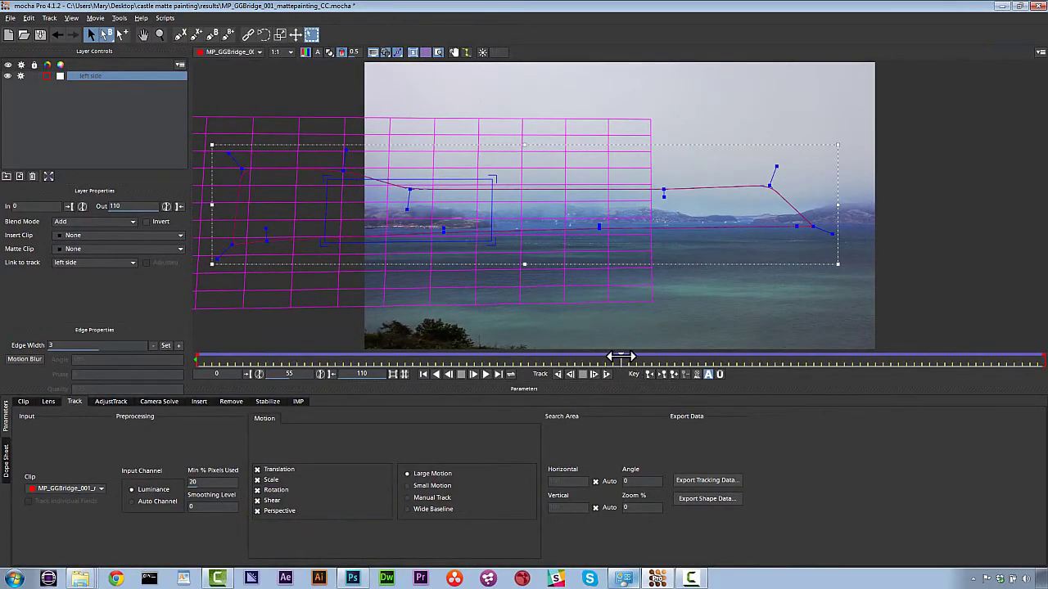
pyautogui.moveTo(620, 358); pyautogui.dragTo(128, 352)
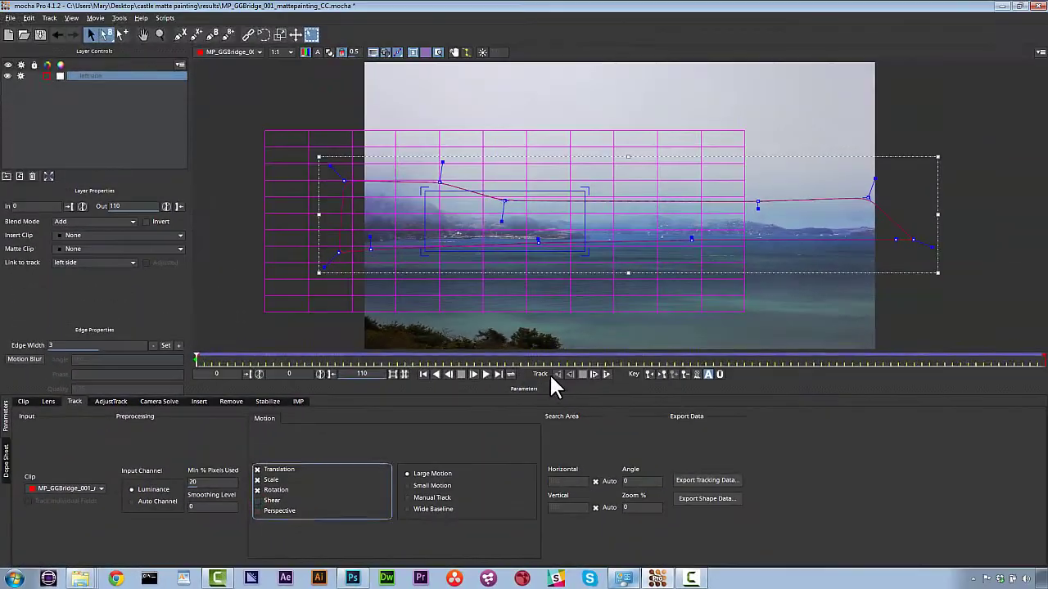
# Step: Retrack the left side layer forward with only Translation, Scale and Rotation, then disable its processing and lock it
pyautogui.click(1022, 227)
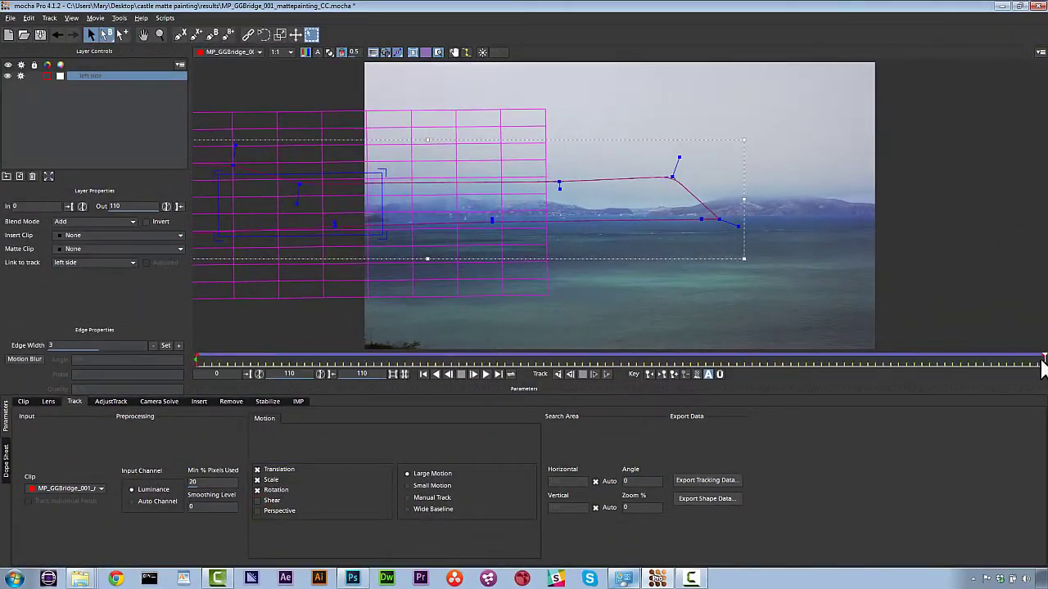
pyautogui.moveTo(1039, 358)
pyautogui.mouseDown()
pyautogui.moveTo(131, 345)
pyautogui.moveTo(952, 343)
pyautogui.moveTo(1036, 369)
pyautogui.mouseUp()
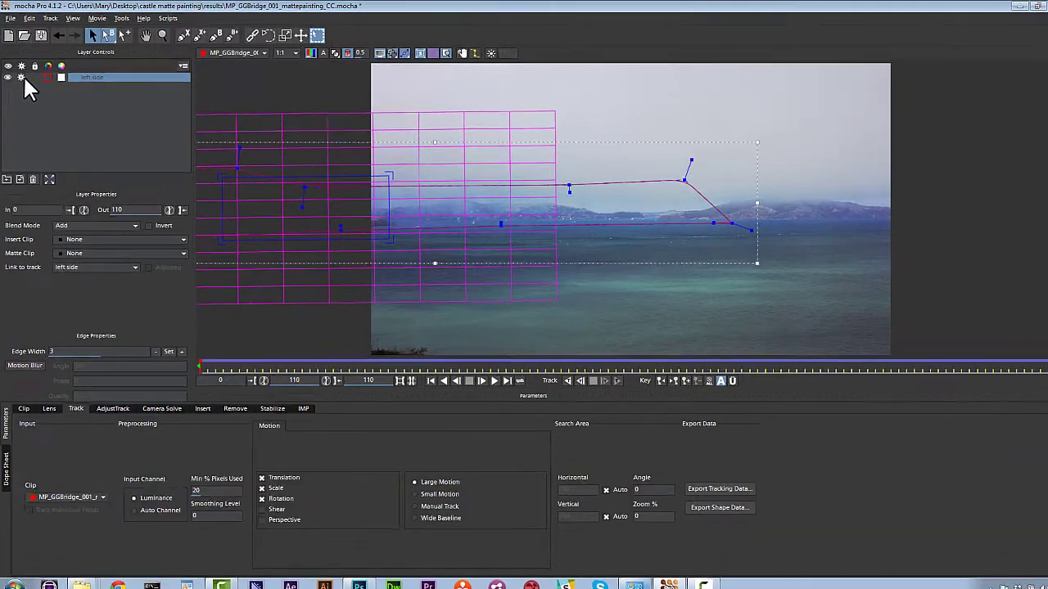
pyautogui.click(20, 75)
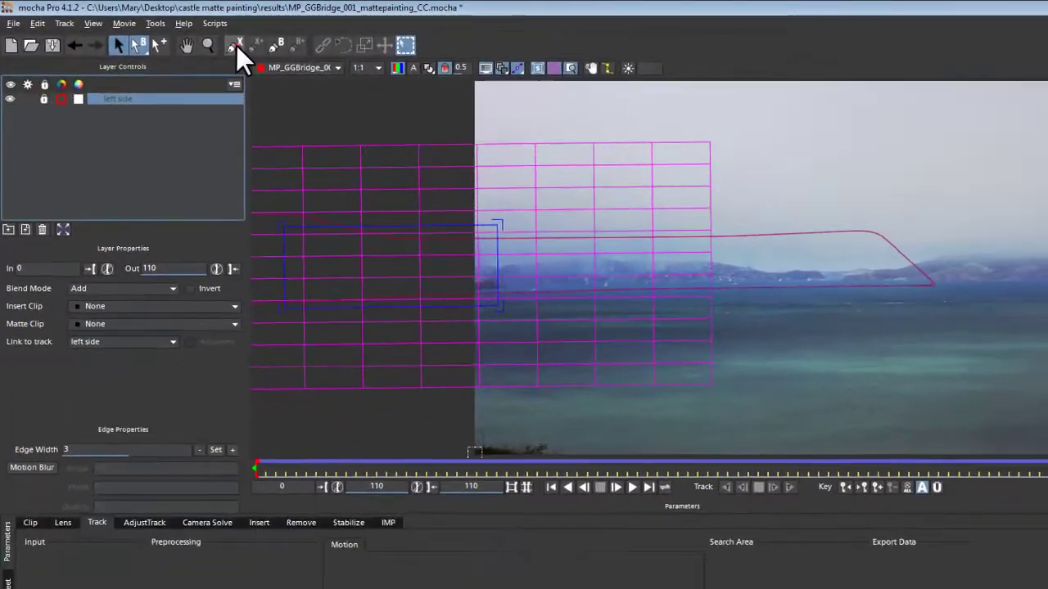
# Step: Draw a closed X-spline around the distant shoreline across the full frame width at frame 110 as a new layer
pyautogui.click(236, 45)
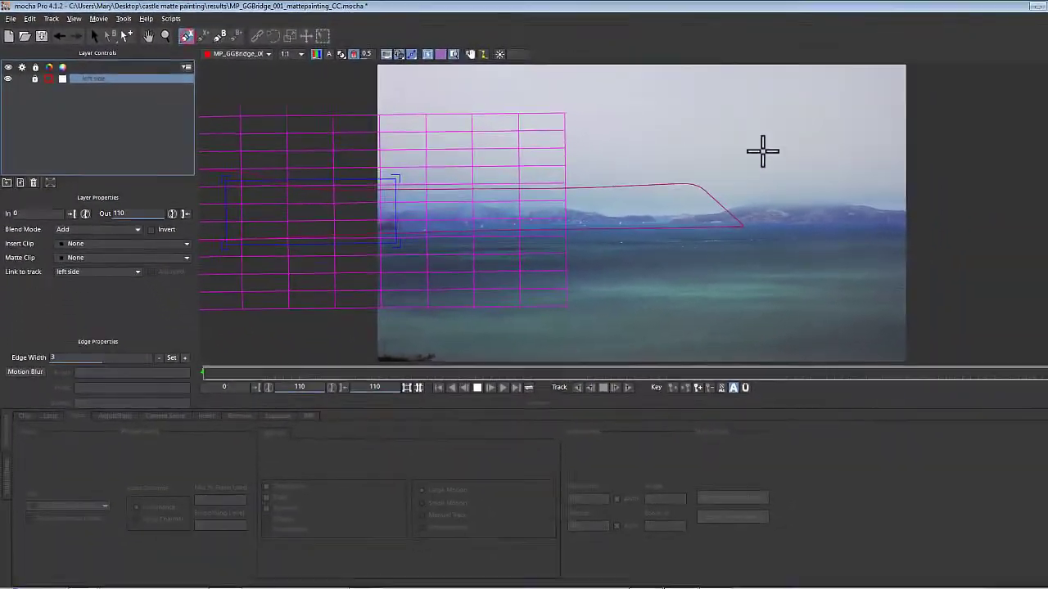
pyautogui.click(891, 205)
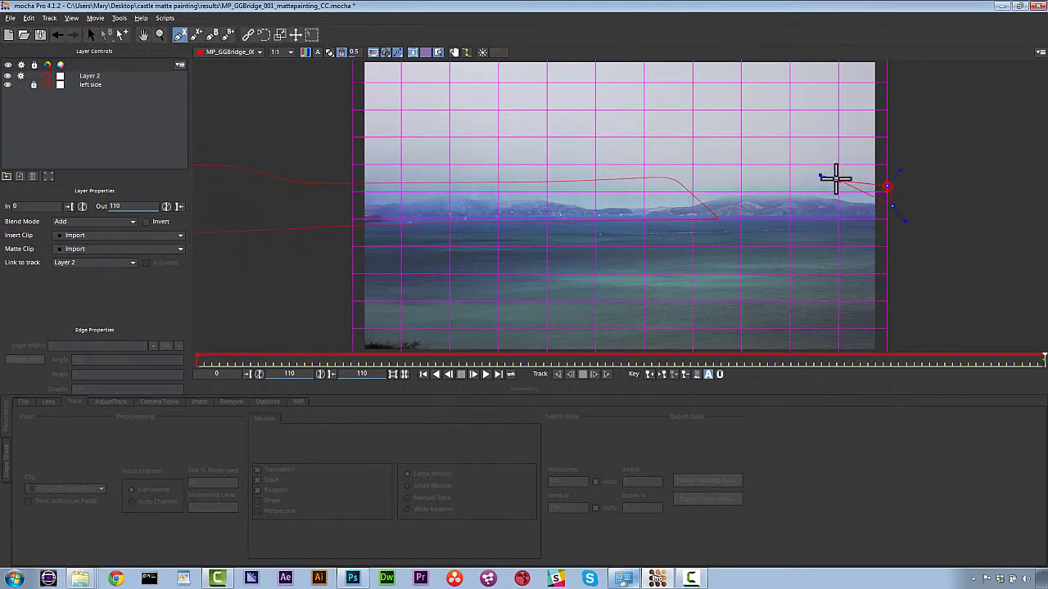
pyautogui.click(836, 180)
pyautogui.click(744, 184)
pyautogui.click(688, 194)
pyautogui.click(627, 202)
pyautogui.click(549, 198)
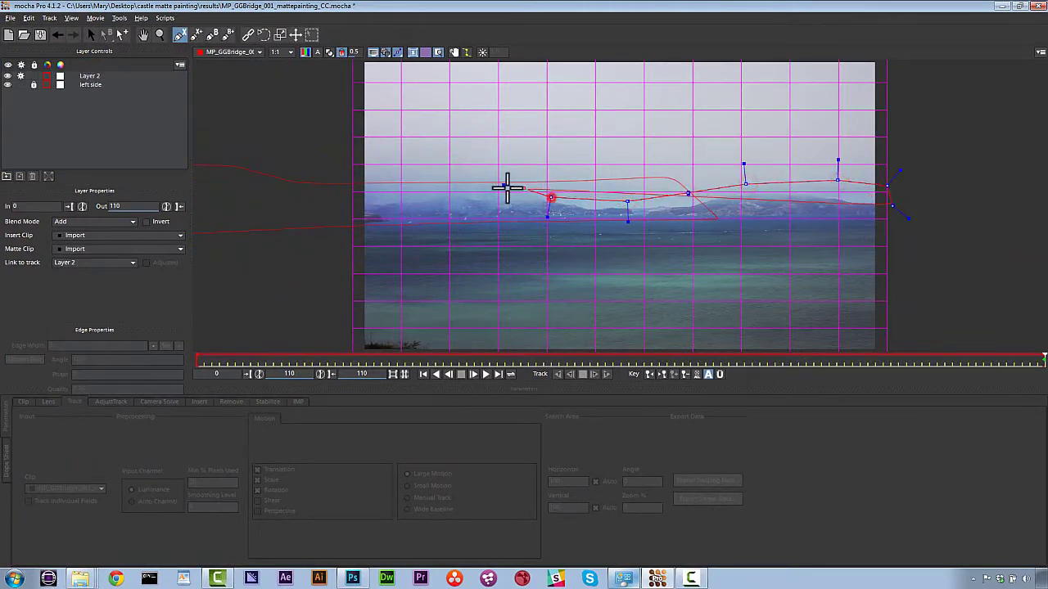
pyautogui.click(505, 189)
pyautogui.click(418, 188)
pyautogui.click(347, 193)
pyautogui.click(294, 190)
pyautogui.click(255, 197)
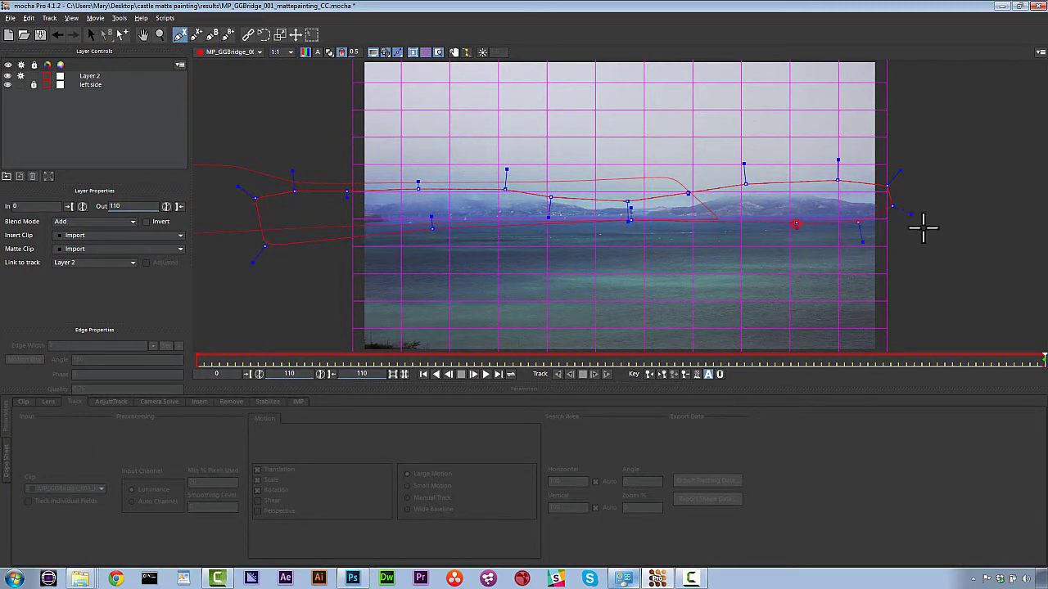
pyautogui.click(899, 212)
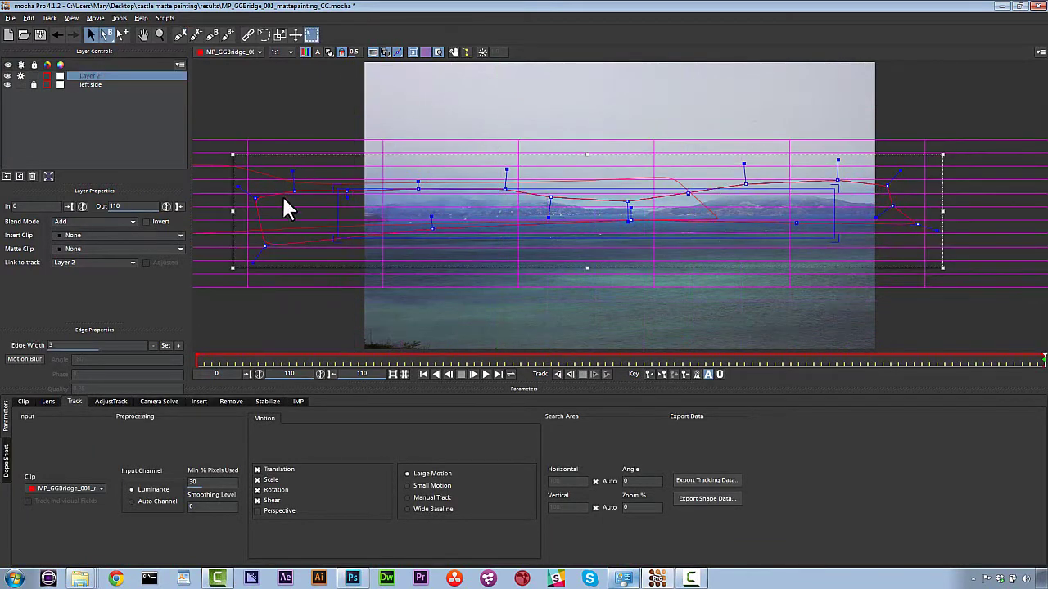
# Step: Fit the new layer's planar surface over the hills in the right half of the shot
pyautogui.moveTo(341, 203); pyautogui.dragTo(648, 199)
pyautogui.moveTo(833, 216); pyautogui.dragTo(843, 216)
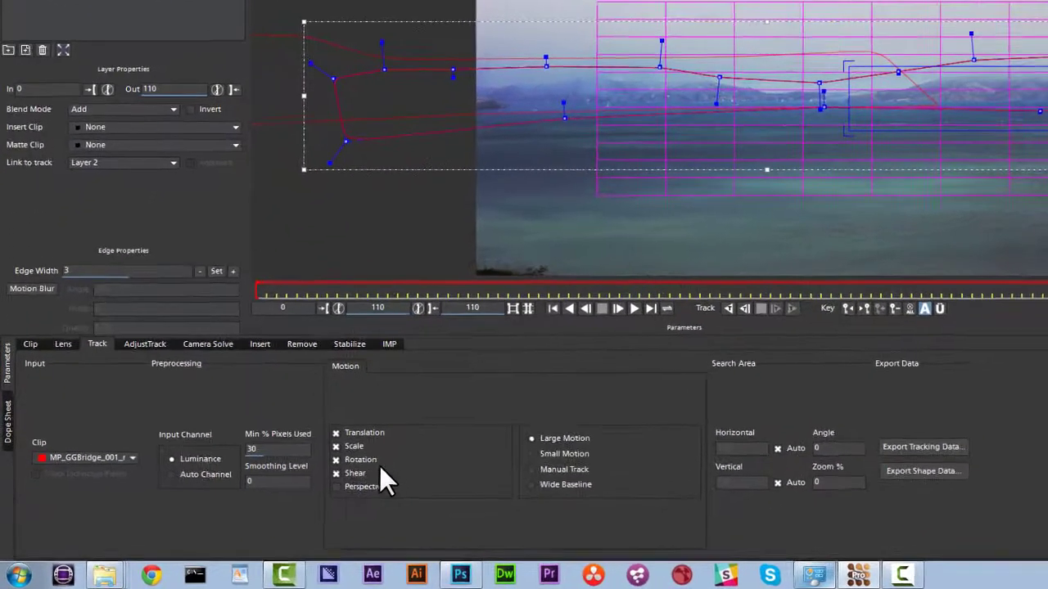
# Step: Name the layer "right side" and track it backward from frame 110 with Shear off, checking the result through the clip
pyautogui.click(257, 500)
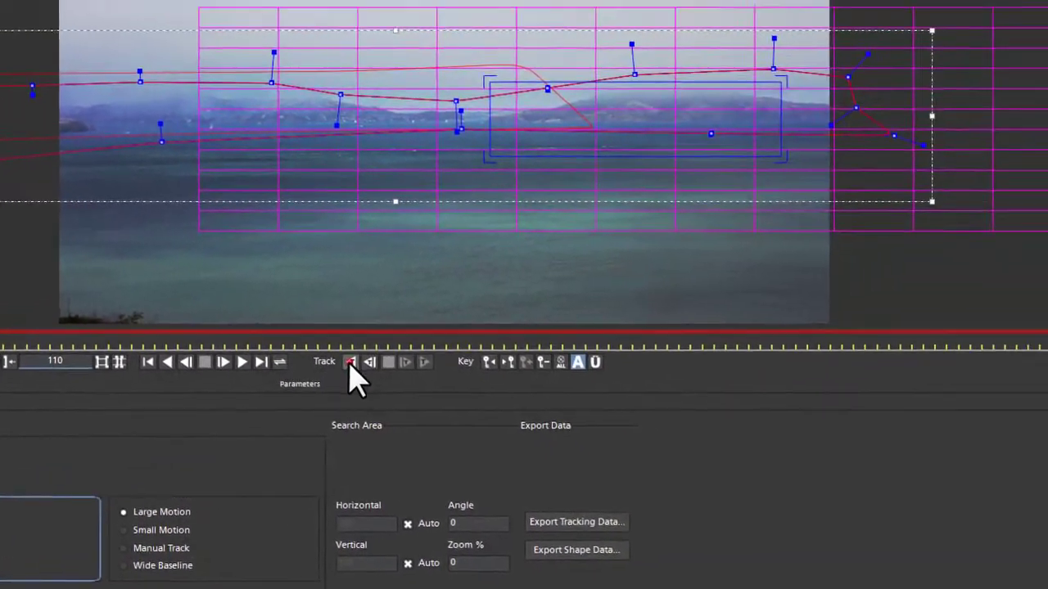
pyautogui.click(841, 264)
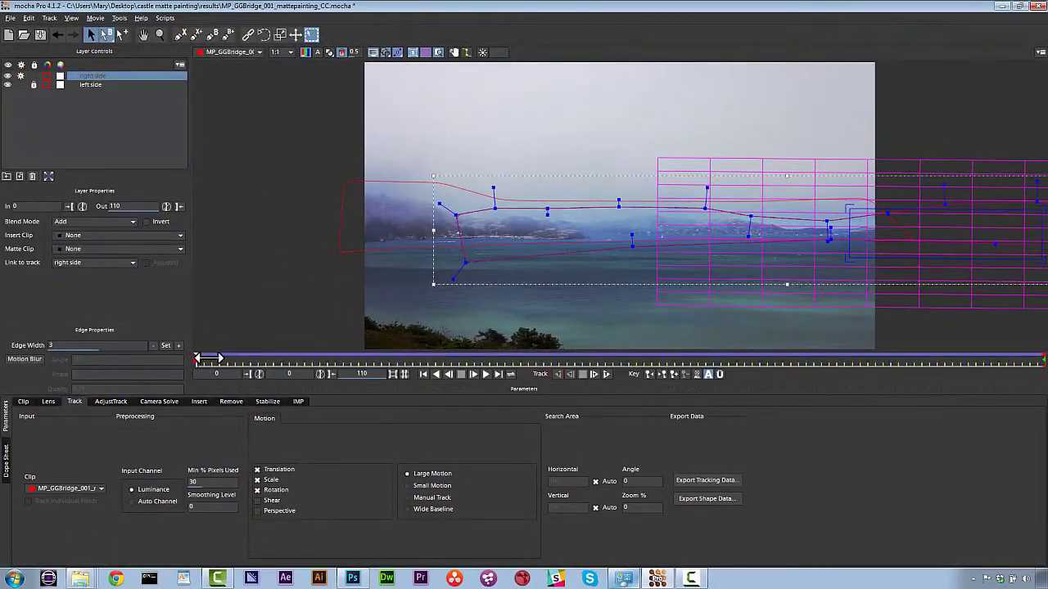
pyautogui.moveTo(207, 358); pyautogui.dragTo(1044, 315)
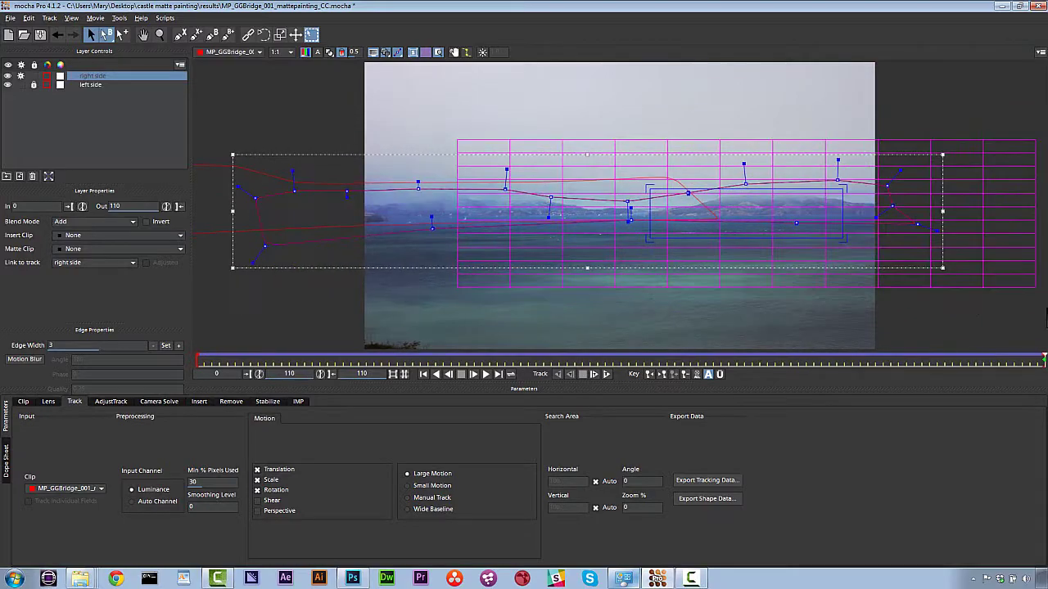
# Step: Lock and hide the right side layer and turn off the surface grid display
pyautogui.click(32, 74)
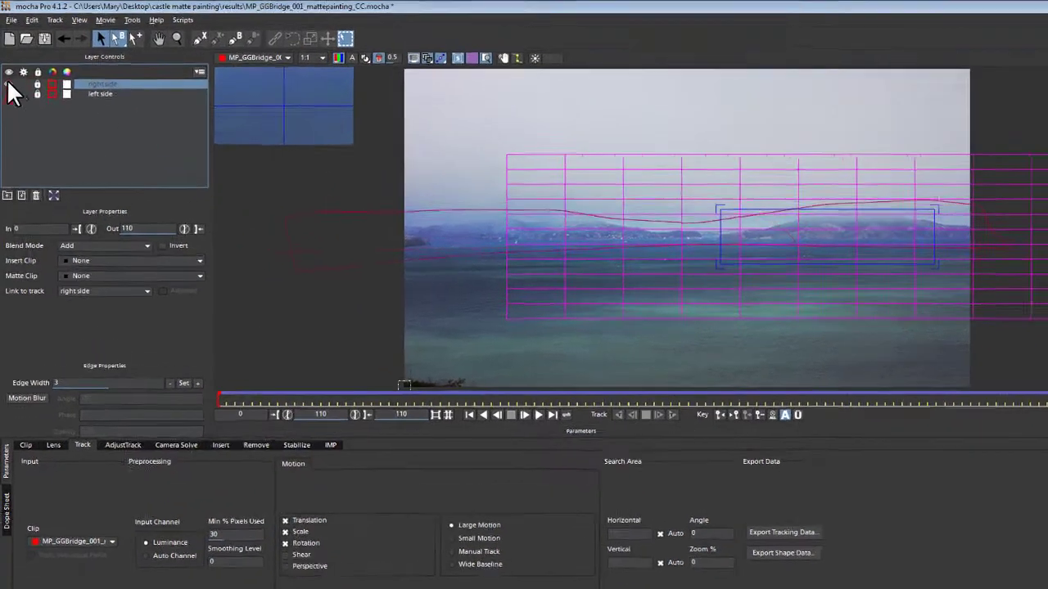
pyautogui.click(457, 58)
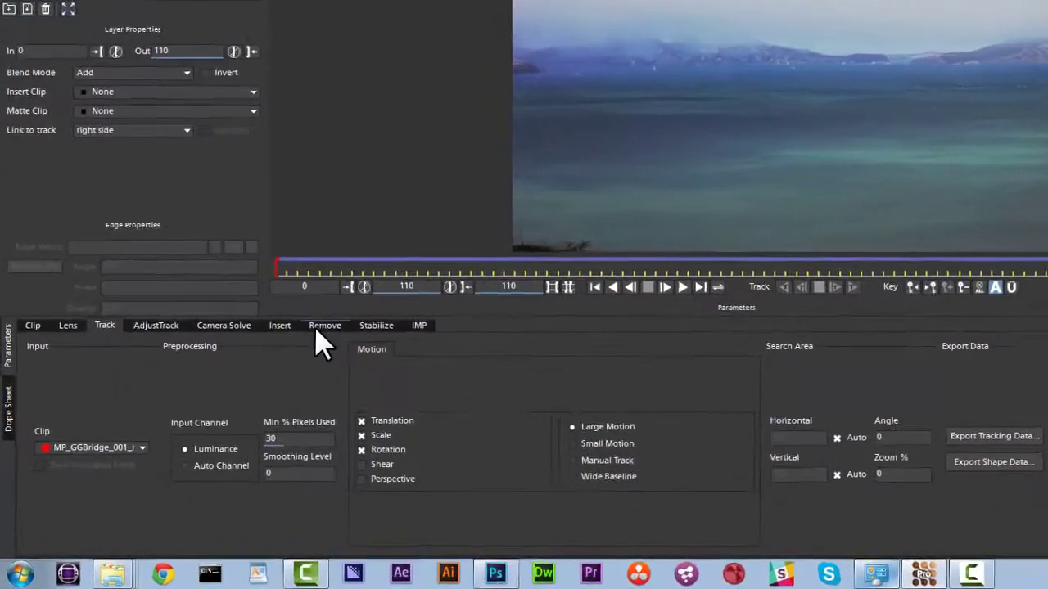
# Step: With the right side layer visible and unlocked, create cleanplates for frames 0 and 110 in the Remove module
pyautogui.click(229, 401)
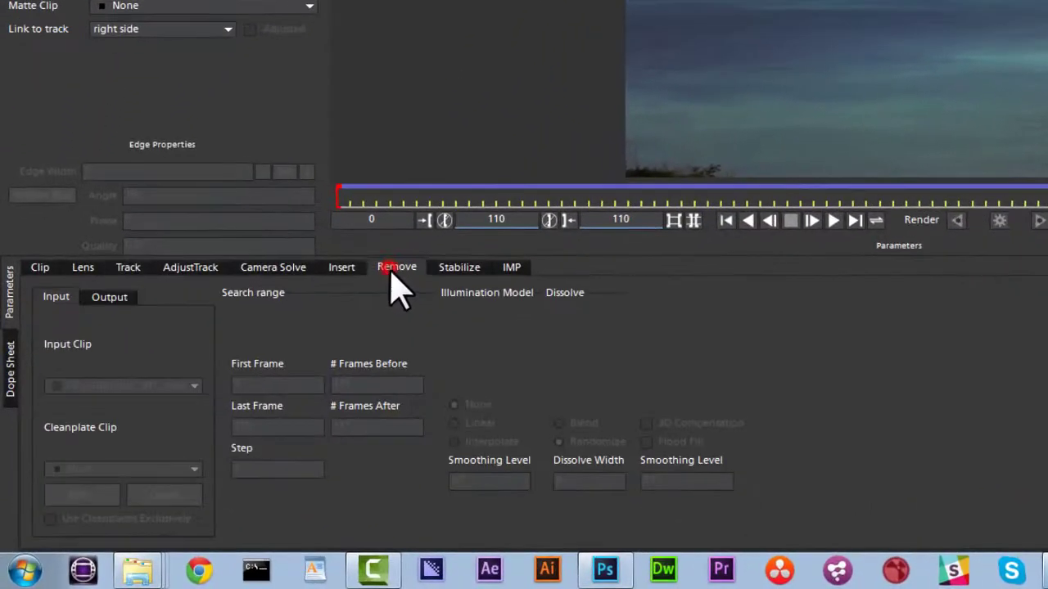
pyautogui.click(598, 188)
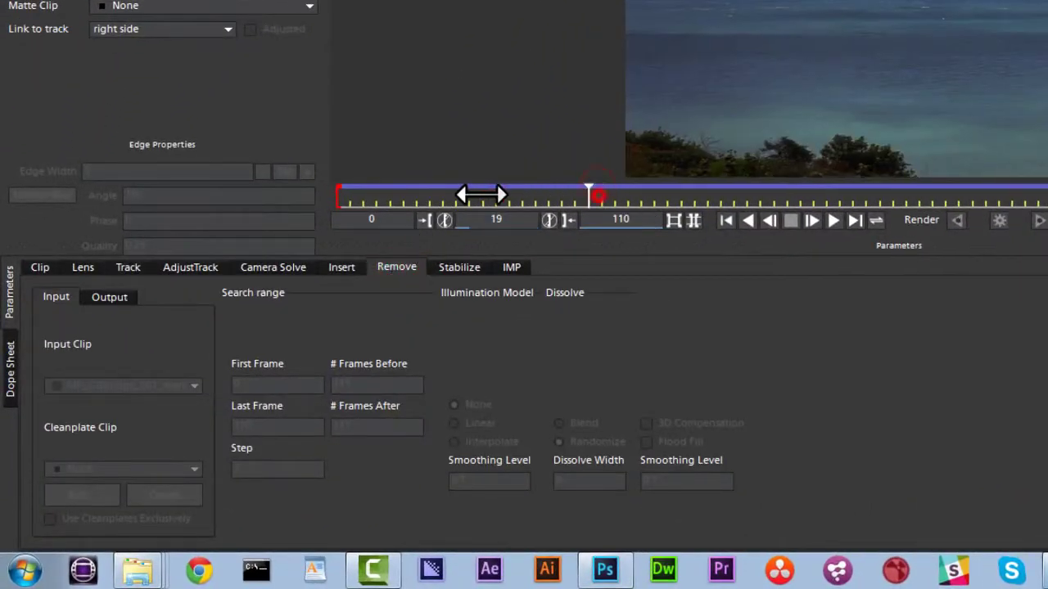
pyautogui.moveTo(481, 195); pyautogui.dragTo(175, 222)
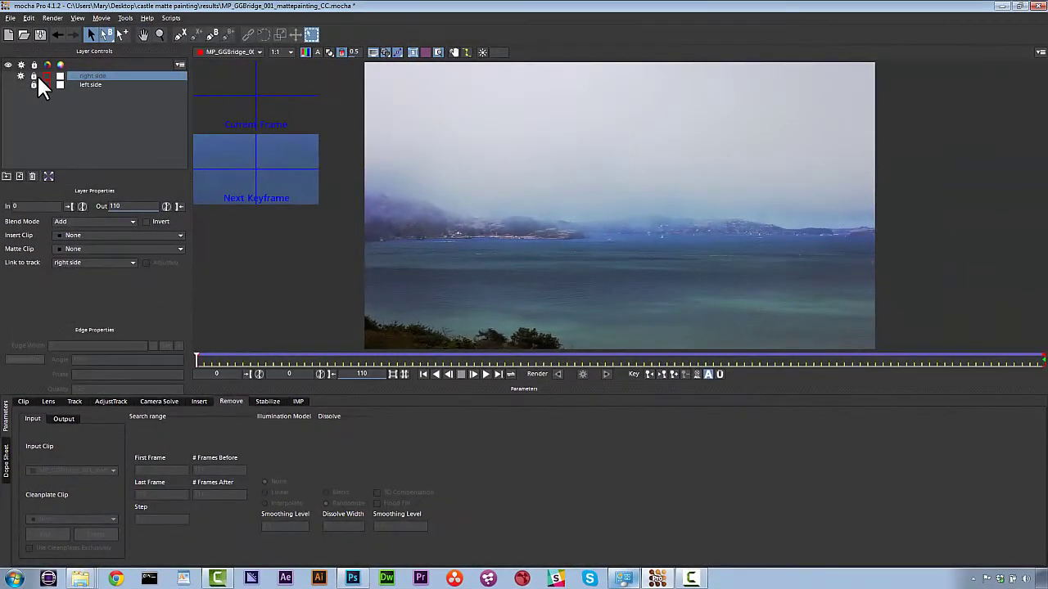
pyautogui.click(34, 76)
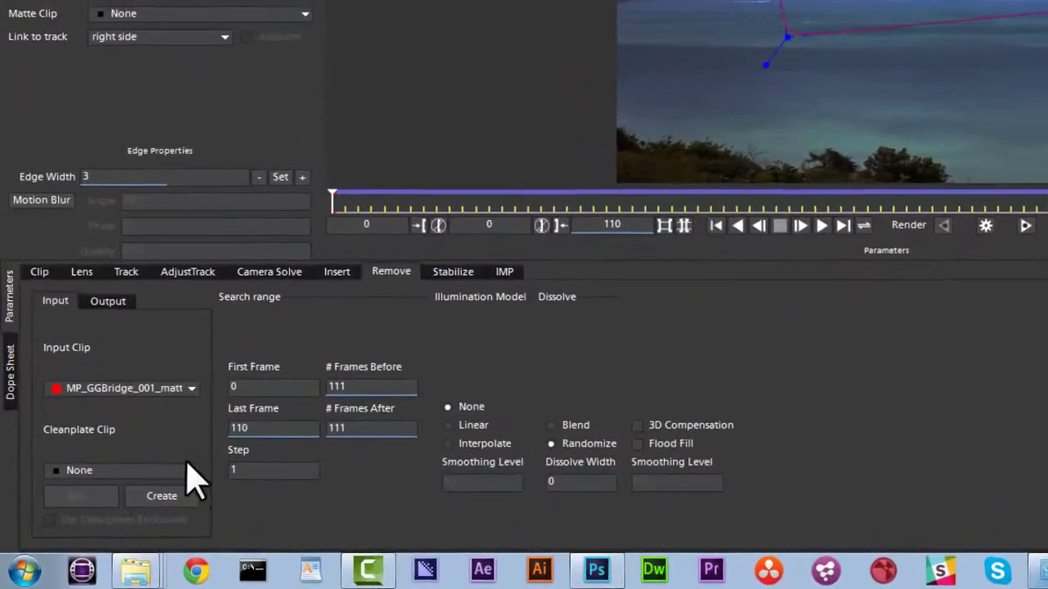
pyautogui.click(166, 496)
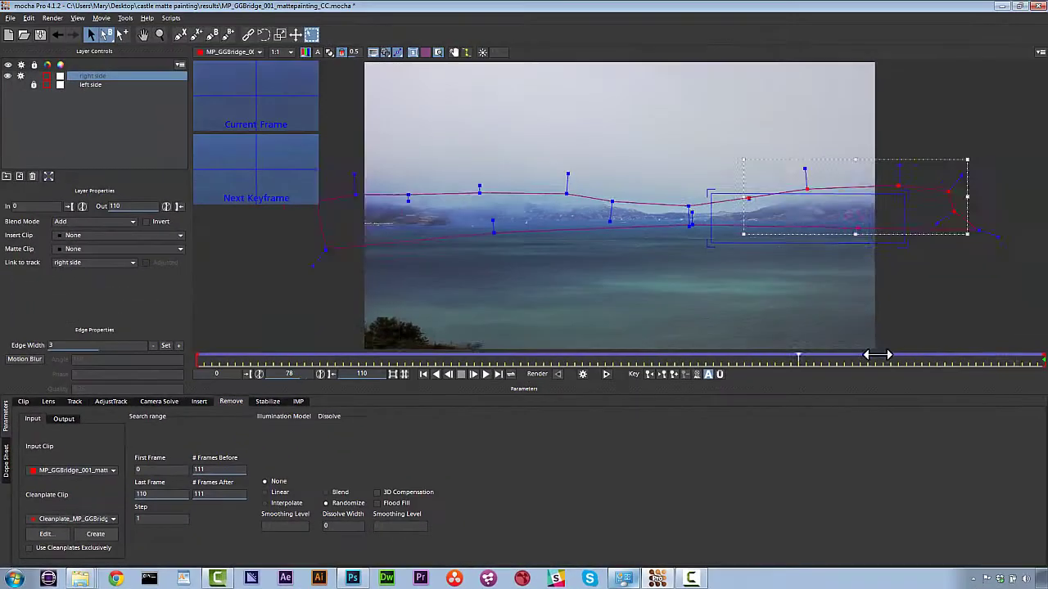
pyautogui.moveTo(876, 354); pyautogui.dragTo(1038, 359)
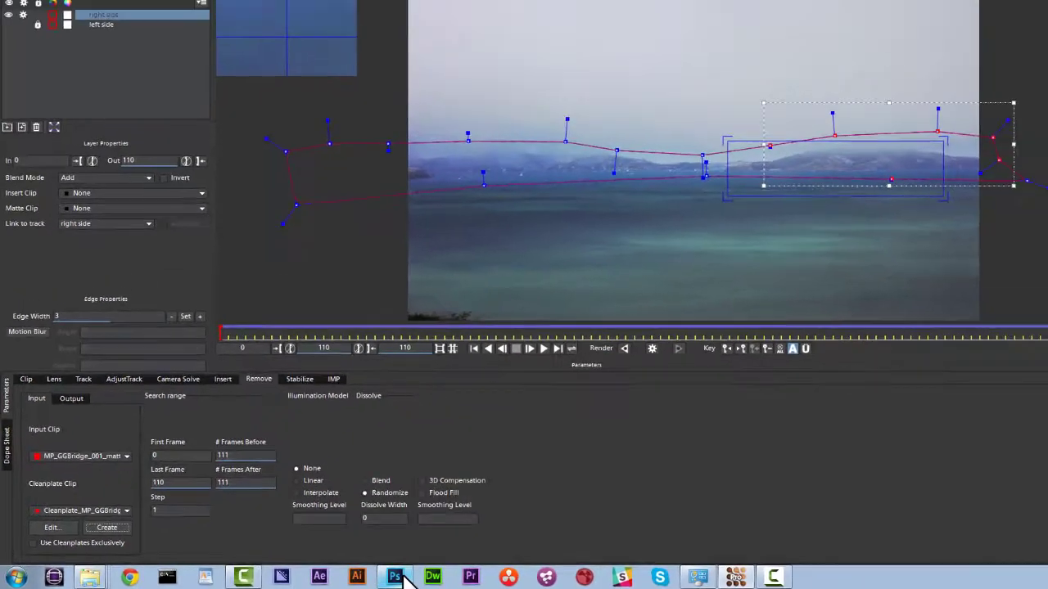
# Step: Switch to Photoshop and open both CC0 and CC110 cleanplate TIFFs from the castle matte painting results folder
pyautogui.click(356, 578)
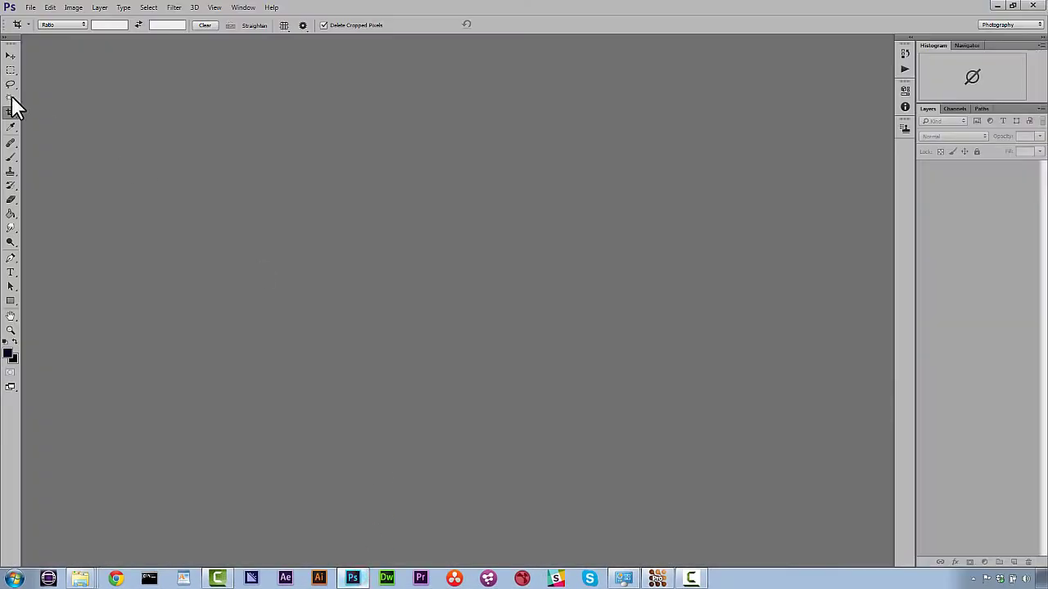
pyautogui.click(30, 8)
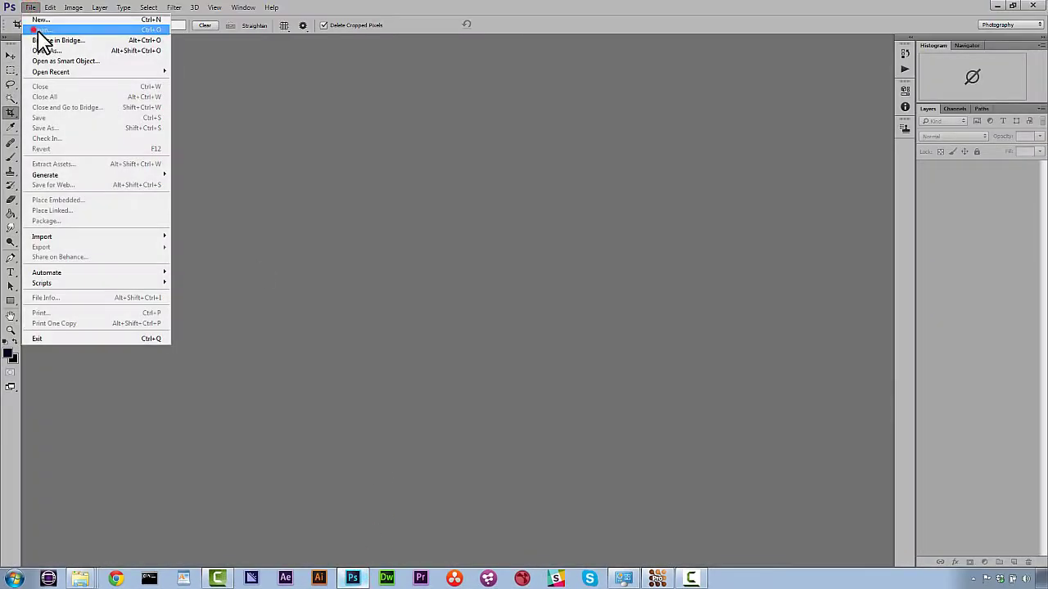
pyautogui.click(32, 27)
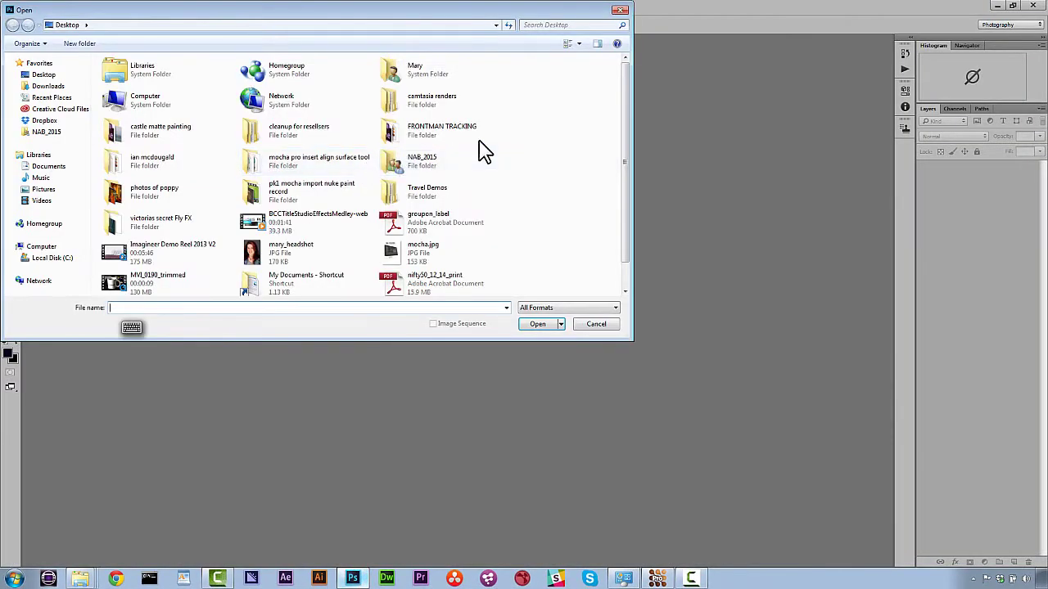
pyautogui.doubleClick(191, 139)
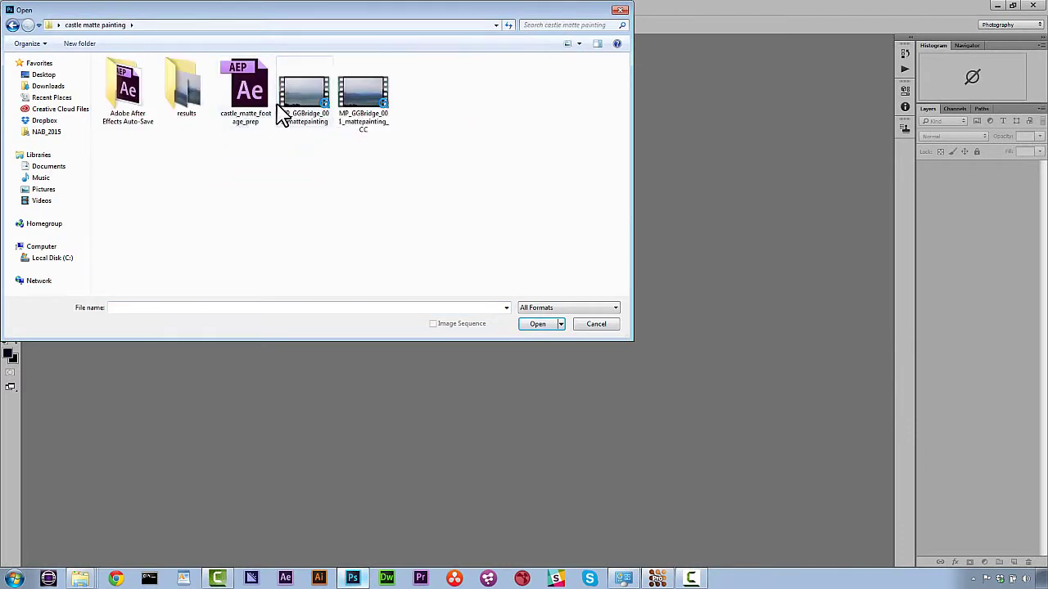
pyautogui.doubleClick(192, 100)
pyautogui.click(178, 98)
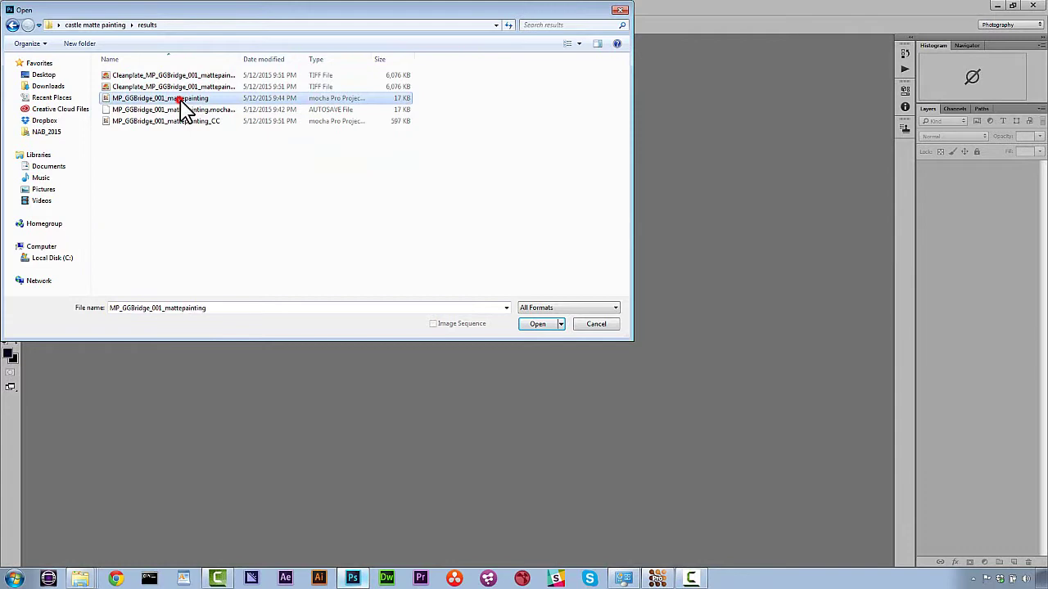
pyautogui.doubleClick(242, 56)
pyautogui.click(242, 74)
pyautogui.keyDown('shift'); pyautogui.click(243, 86); pyautogui.keyUp('shift')
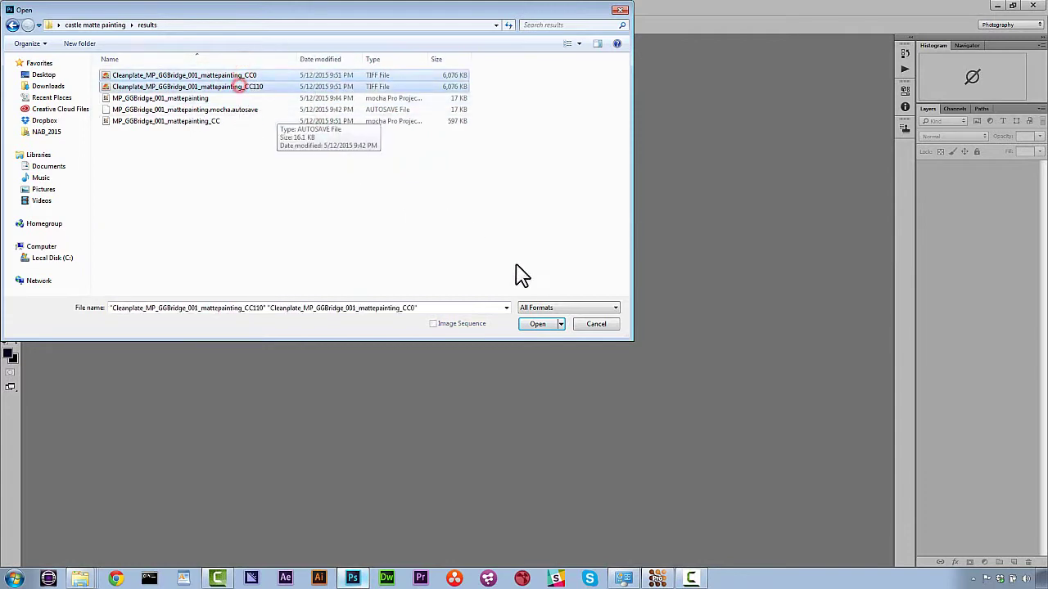
pyautogui.click(536, 324)
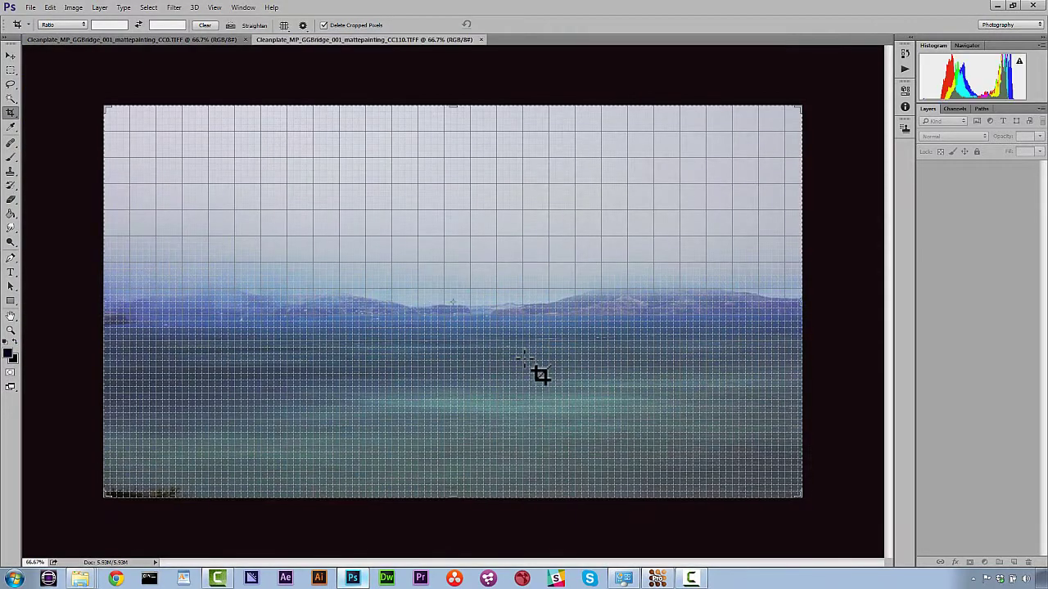
# Step: Compare the CC0 and CC110 cleanplates and hide the Extras overlays in both documents
pyautogui.click(212, 38)
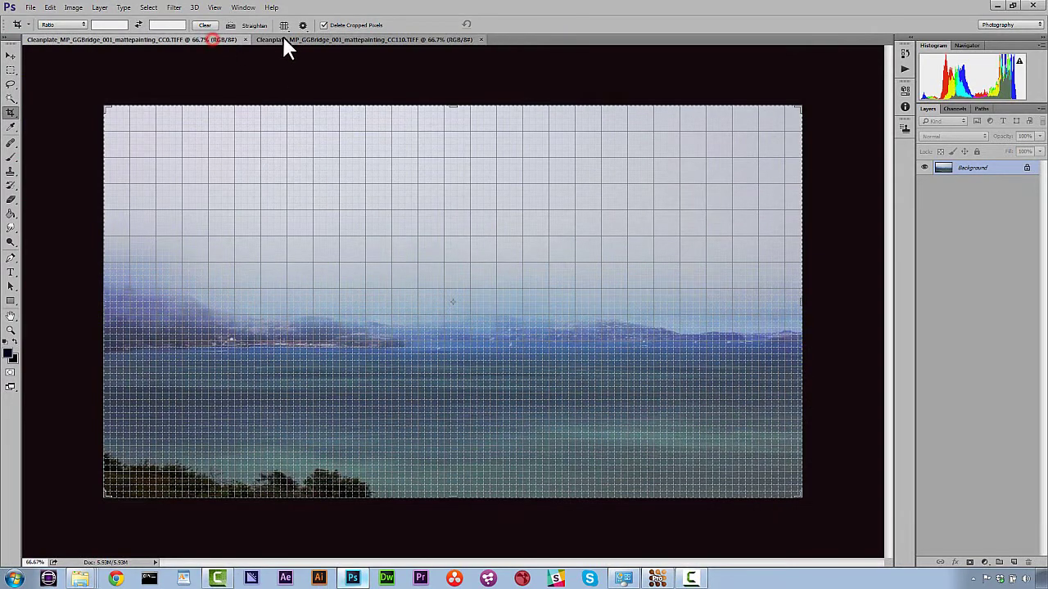
pyautogui.click(281, 38)
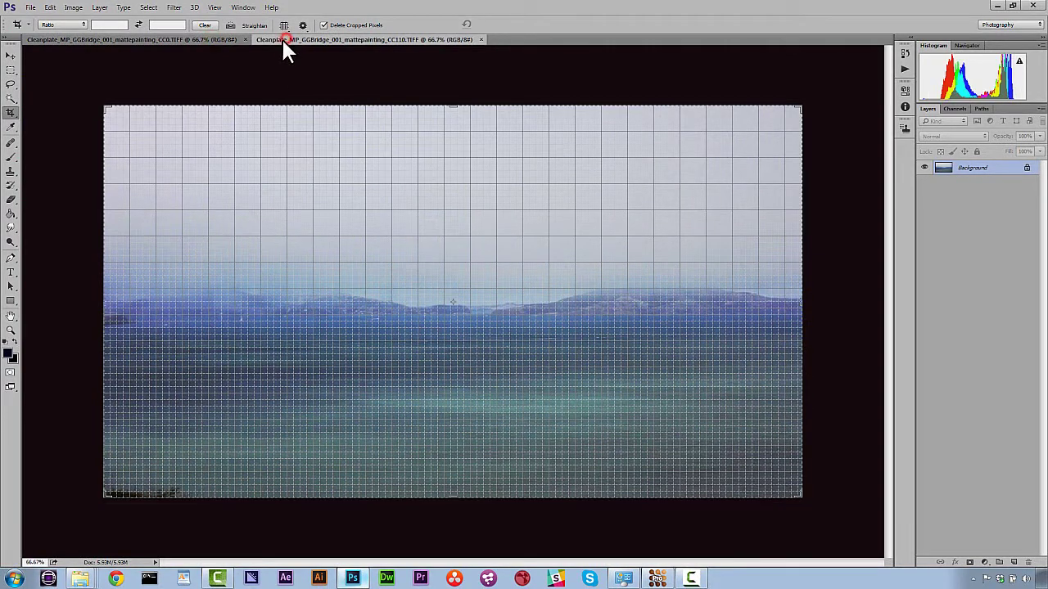
pyautogui.click(216, 8)
pyautogui.click(223, 170)
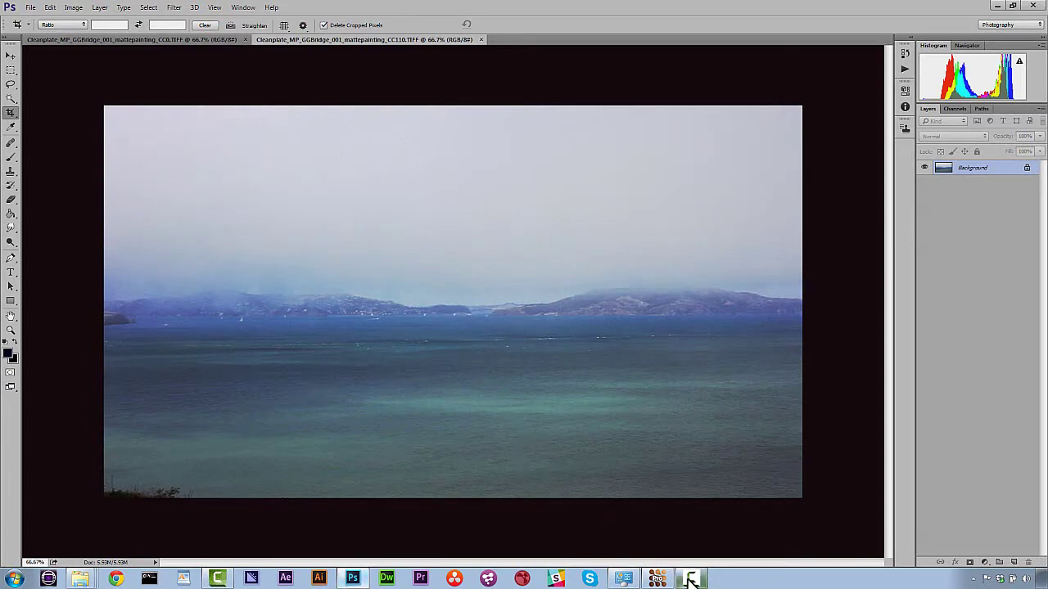
pyautogui.click(207, 39)
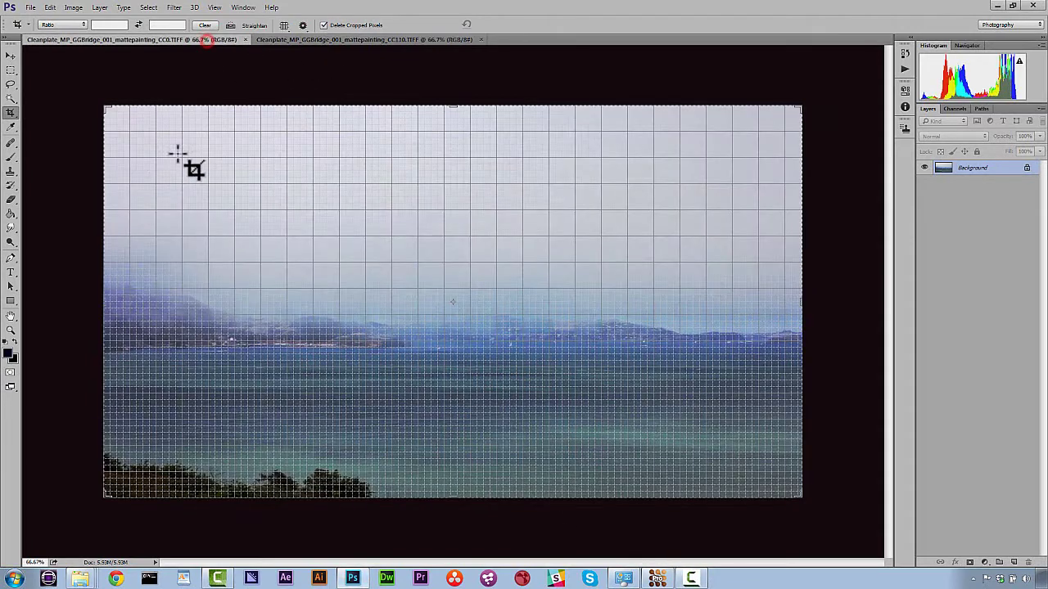
pyautogui.click(214, 8)
pyautogui.click(222, 169)
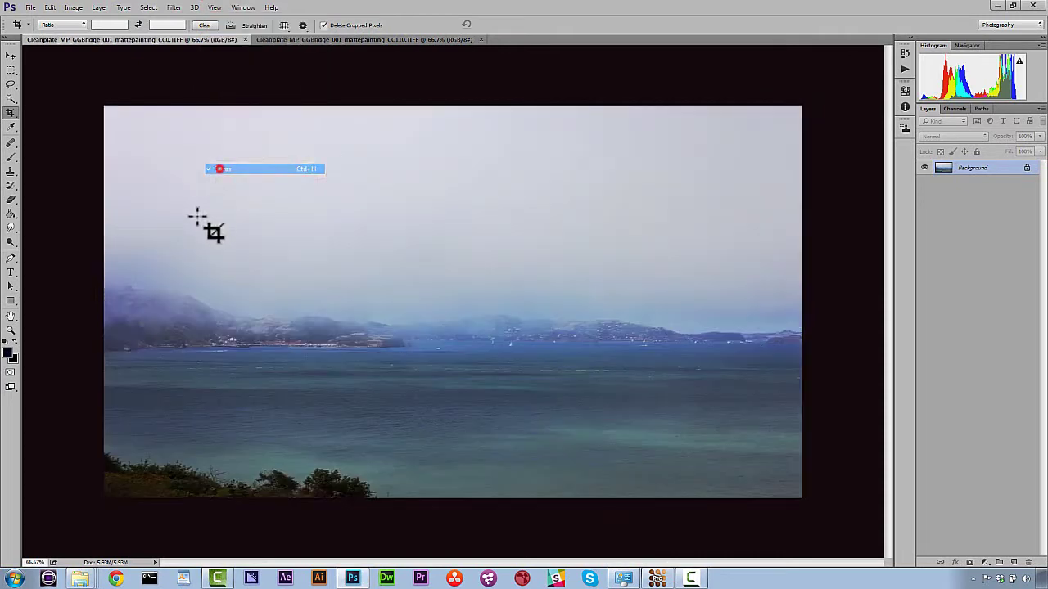
# Step: Add a new layer above the CC0 background and paint slim towers along the shore using colors sampled from the shoreline buildings
pyautogui.click(11, 330)
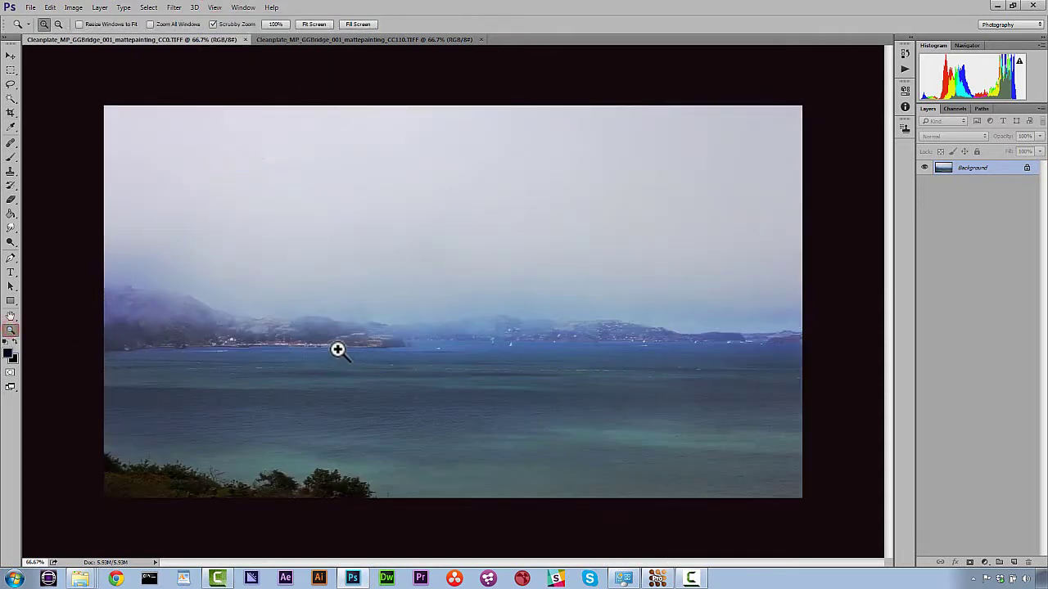
pyautogui.click(338, 350)
pyautogui.click(313, 355)
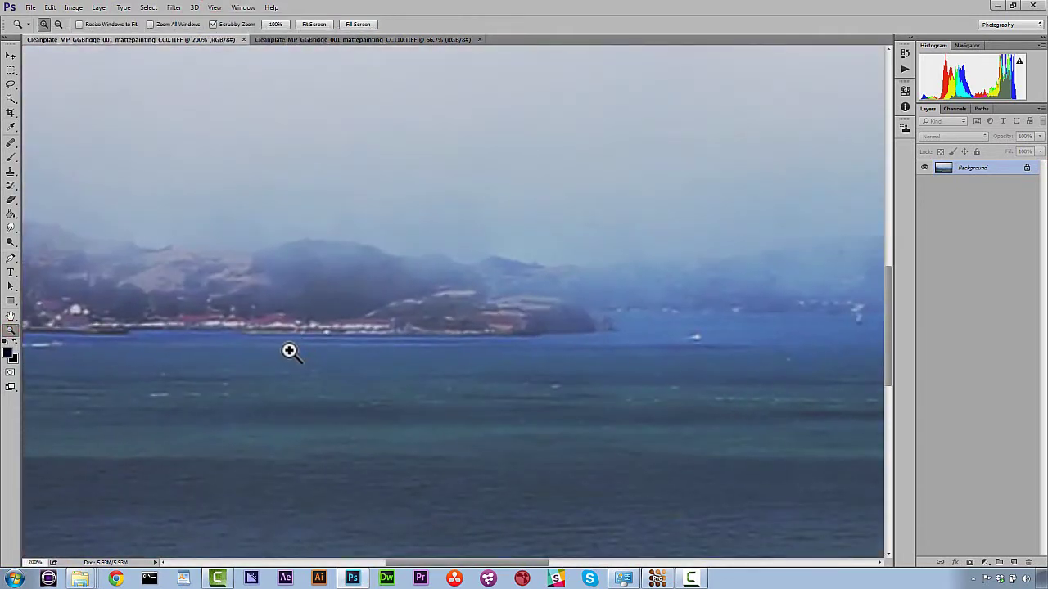
pyautogui.moveTo(284, 346); pyautogui.dragTo(397, 340)
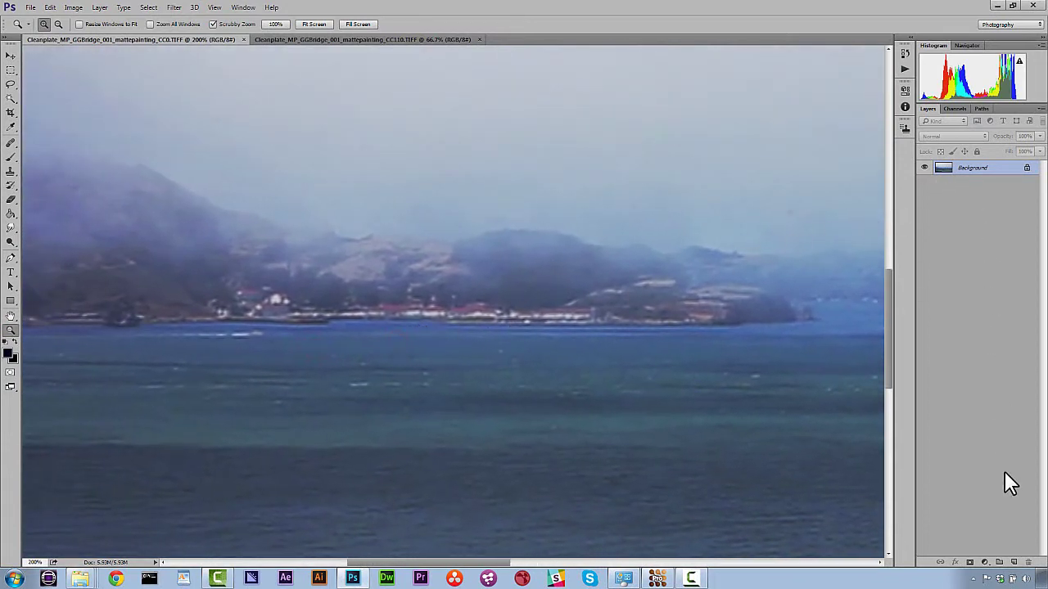
pyautogui.click(1013, 562)
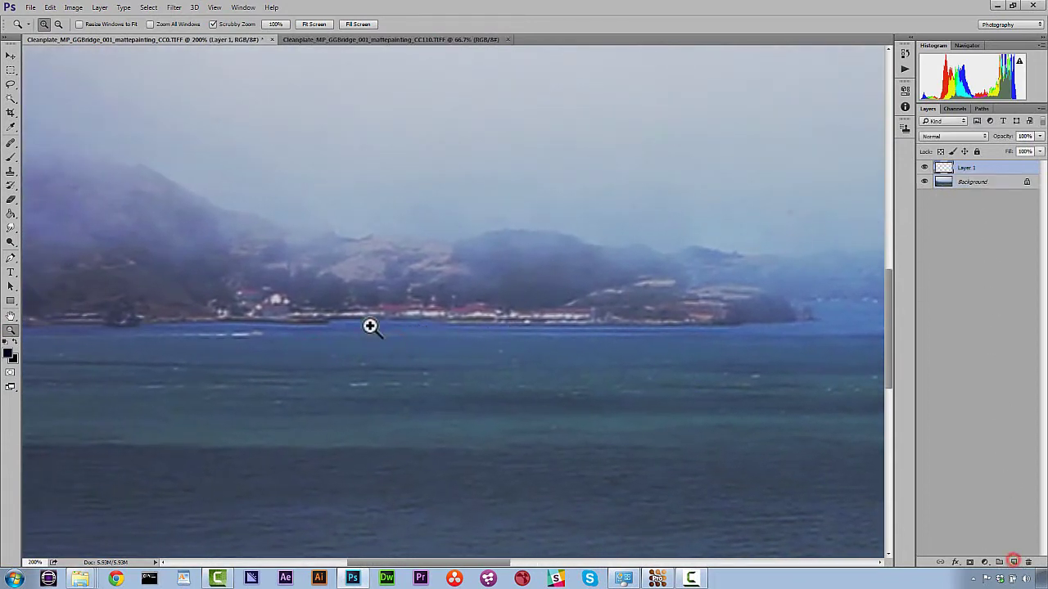
pyautogui.click(10, 157)
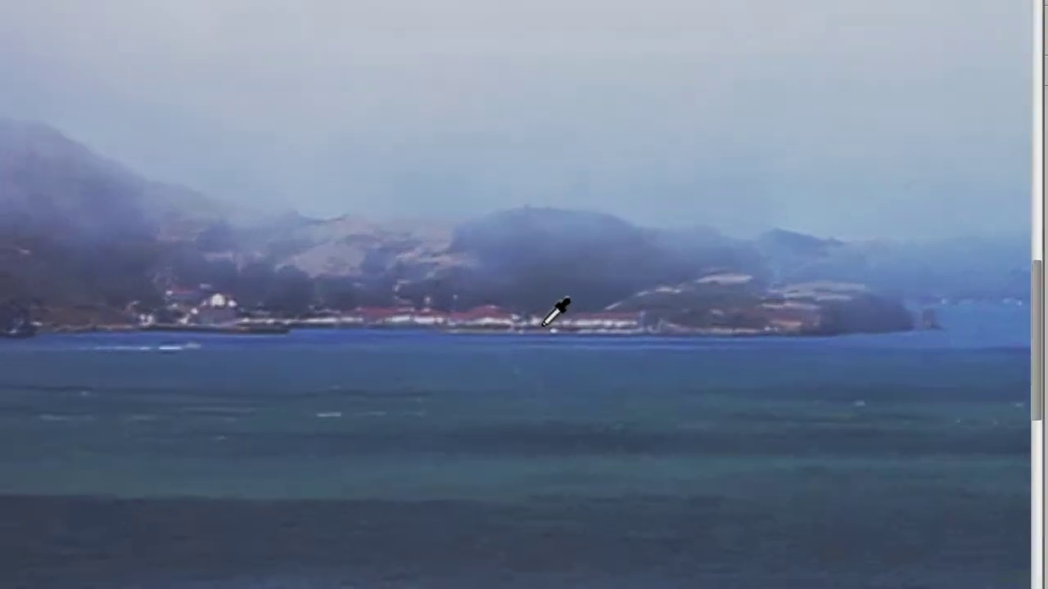
pyautogui.keyDown('alt'); pyautogui.click(520, 319); pyautogui.keyUp('alt')
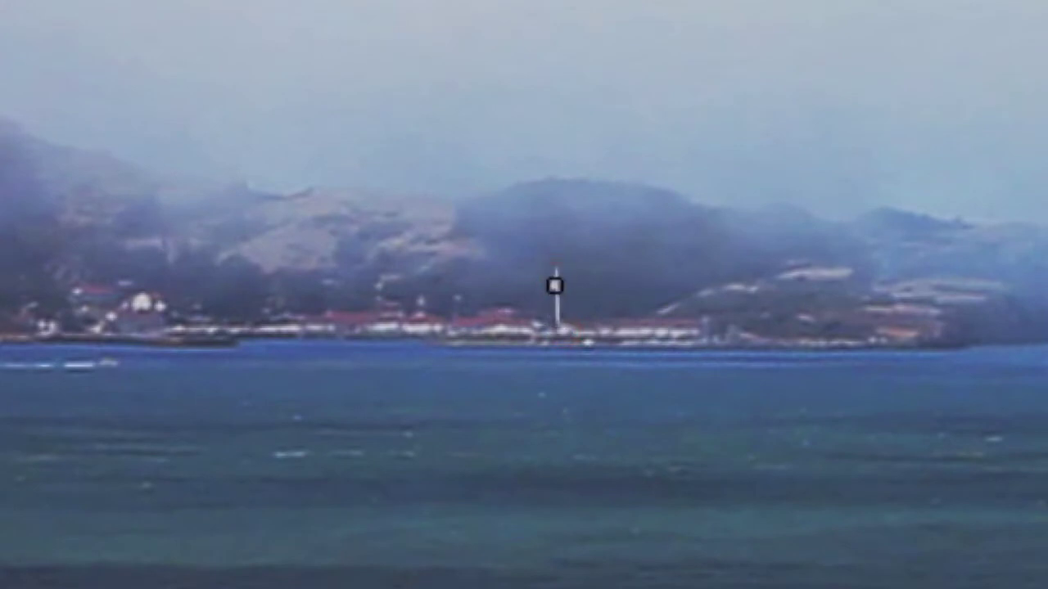
pyautogui.click(554, 286)
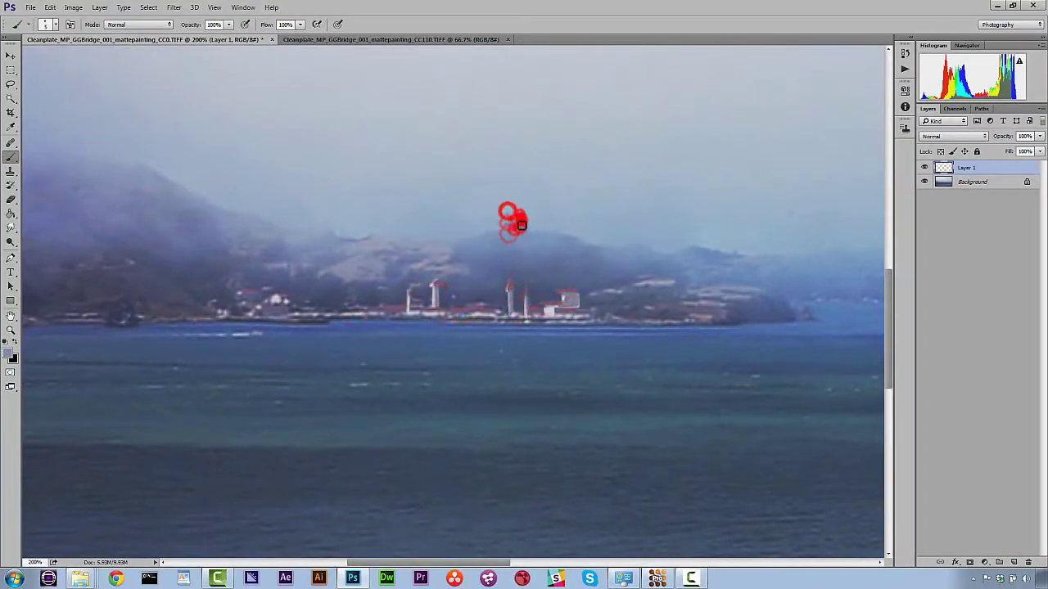
# Step: Paint a hazy castle silhouette on the foggy hilltop and extend the white building on the shoreline below it
pyautogui.click(491, 214)
pyautogui.click(545, 227)
pyautogui.moveTo(572, 301); pyautogui.dragTo(606, 309)
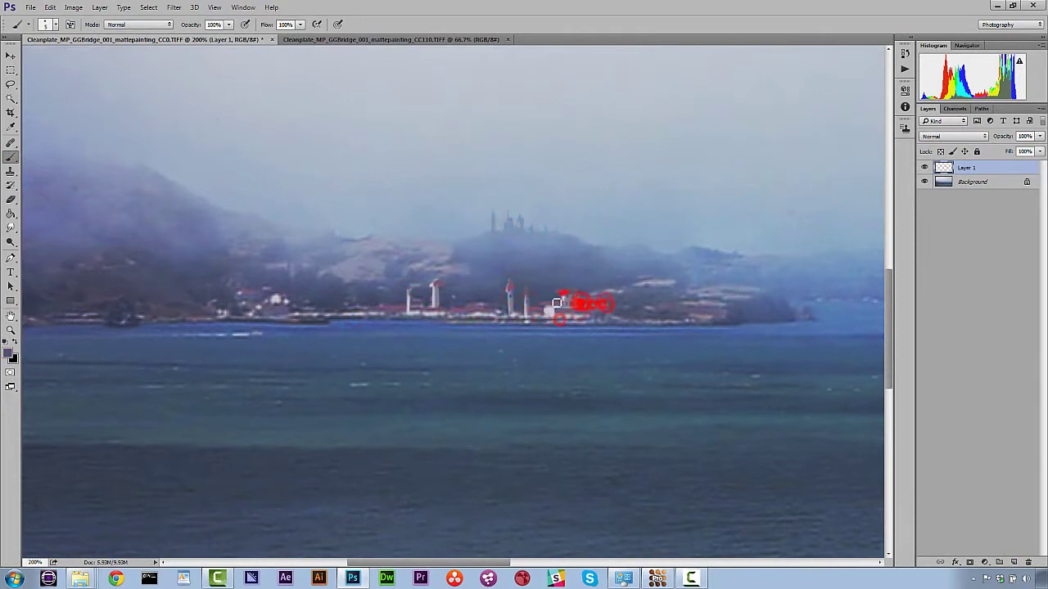
# Step: Paint a white building with red roofs and a tall tower on the headland, sampling colors from the existing towers
pyautogui.keyDown('alt'); pyautogui.click(439, 284); pyautogui.keyUp('alt')
pyautogui.click(646, 314)
pyautogui.click(666, 304)
pyautogui.click(684, 311)
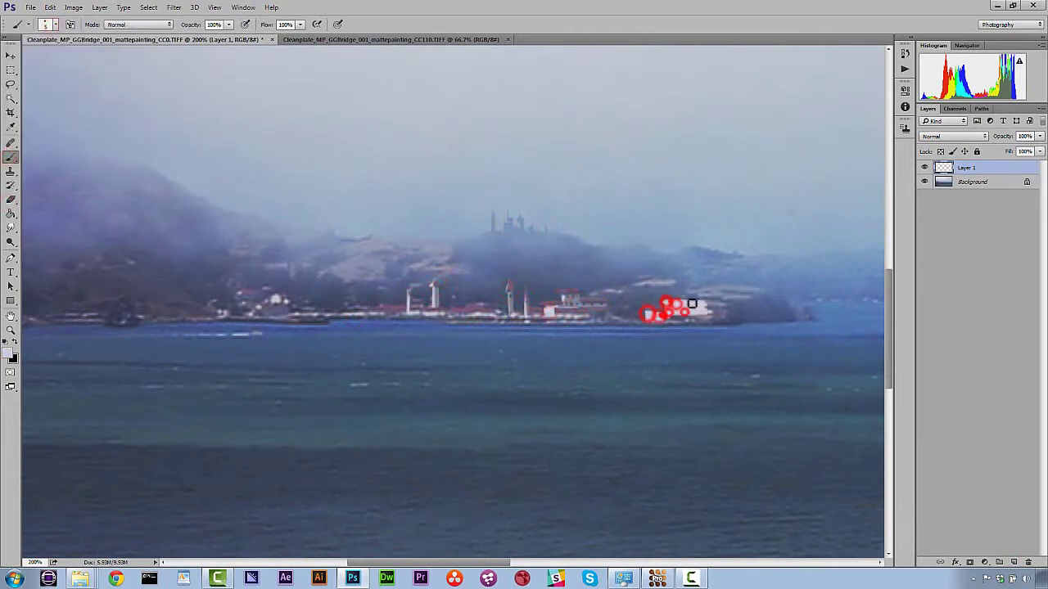
pyautogui.moveTo(691, 304)
pyautogui.mouseDown()
pyautogui.moveTo(728, 298)
pyautogui.moveTo(698, 266)
pyautogui.moveTo(673, 303)
pyautogui.moveTo(699, 313)
pyautogui.moveTo(676, 300)
pyautogui.moveTo(690, 298)
pyautogui.moveTo(665, 316)
pyautogui.moveTo(700, 306)
pyautogui.moveTo(692, 316)
pyautogui.moveTo(660, 316)
pyautogui.mouseUp()
pyautogui.click(707, 307)
pyautogui.click(738, 305)
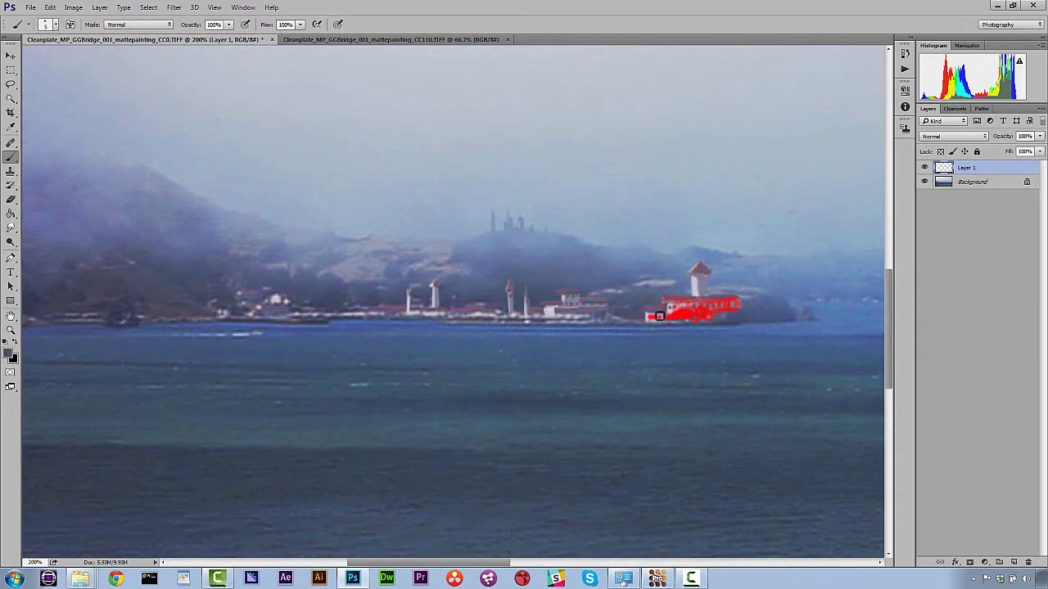
pyautogui.keyDown('alt'); pyautogui.click(434, 294); pyautogui.keyUp('alt')
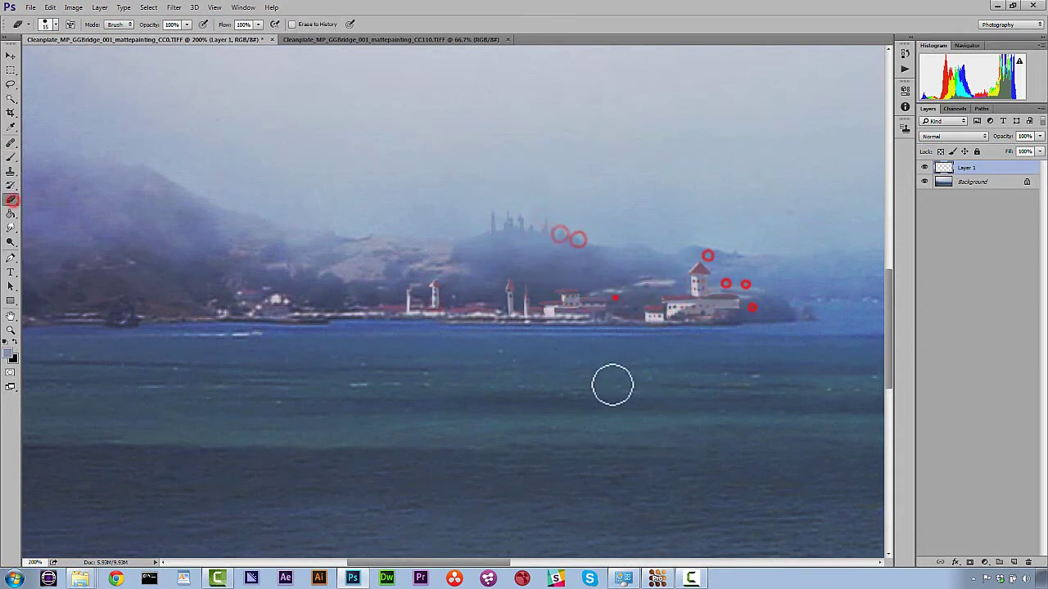
# Step: Reapply the last used filter to the painted layer and clean up around the headland building with the Eraser
pyautogui.moveTo(611, 381); pyautogui.dragTo(673, 281)
pyautogui.click(173, 7)
pyautogui.click(205, 23)
pyautogui.click(453, 320)
pyautogui.click(448, 338)
pyautogui.click(582, 131)
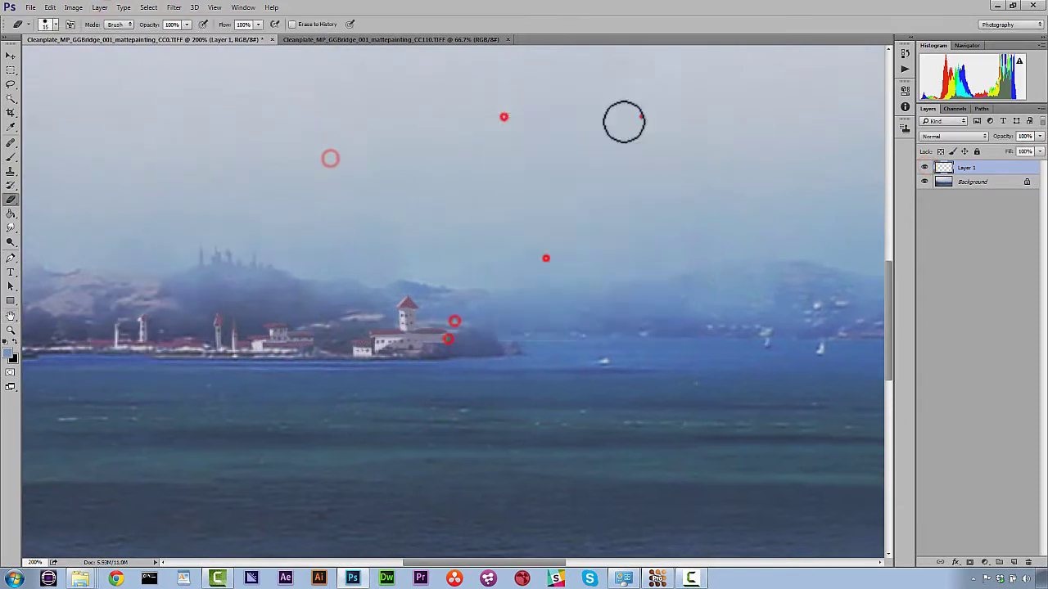
# Step: Compare the whole CC0 image with and without the painted Layer 1
pyautogui.hotkey('ctrl', '-')
pyautogui.hotkey('ctrl', '-')
pyautogui.hotkey('ctrl', '-')
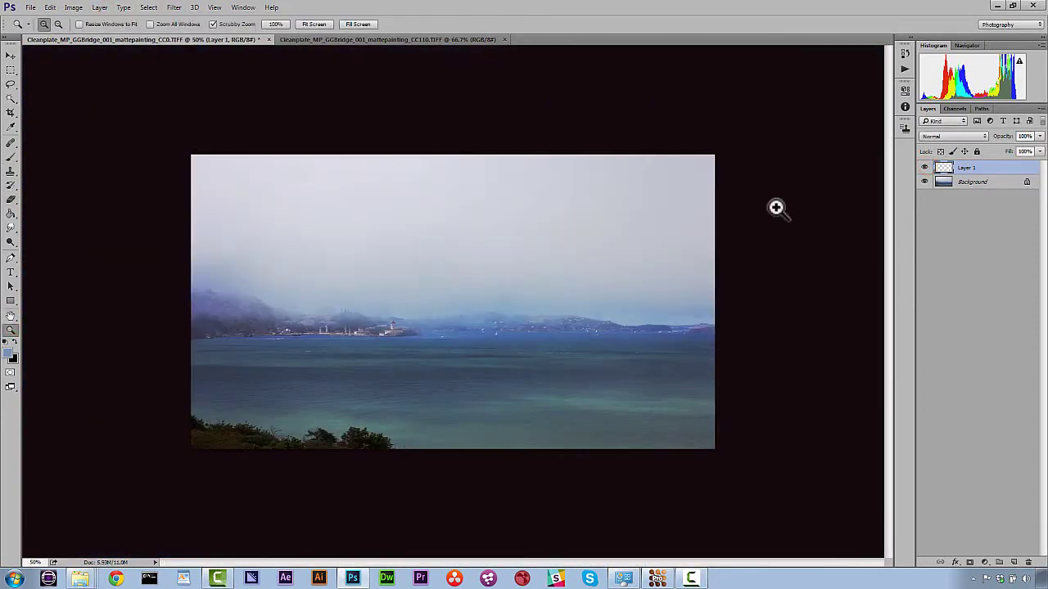
pyautogui.click(922, 168)
pyautogui.click(922, 168)
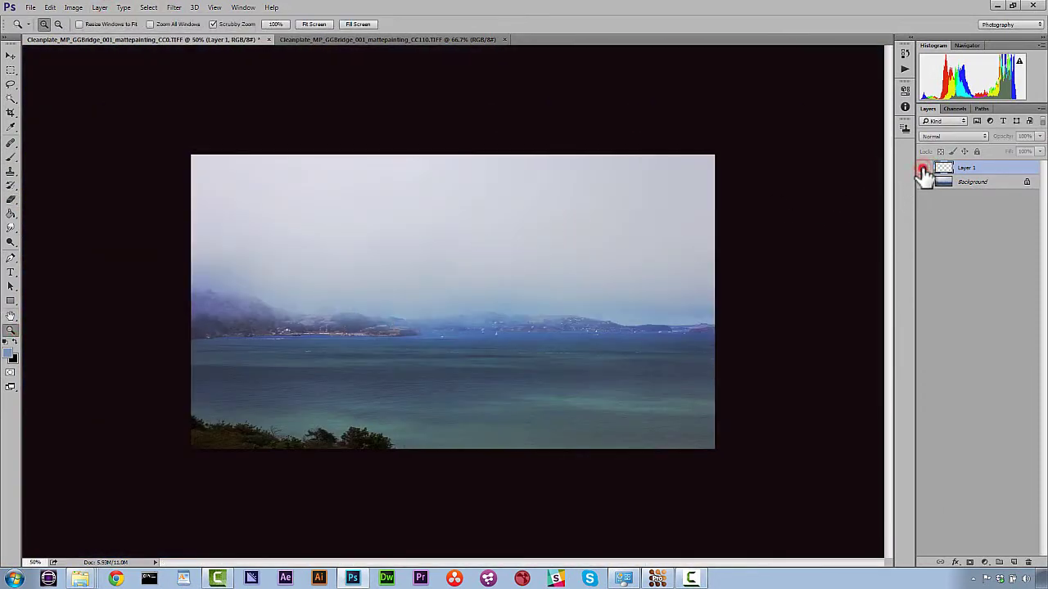
pyautogui.click(923, 168)
pyautogui.click(922, 168)
pyautogui.click(923, 167)
pyautogui.click(922, 168)
pyautogui.click(922, 168)
pyautogui.click(923, 167)
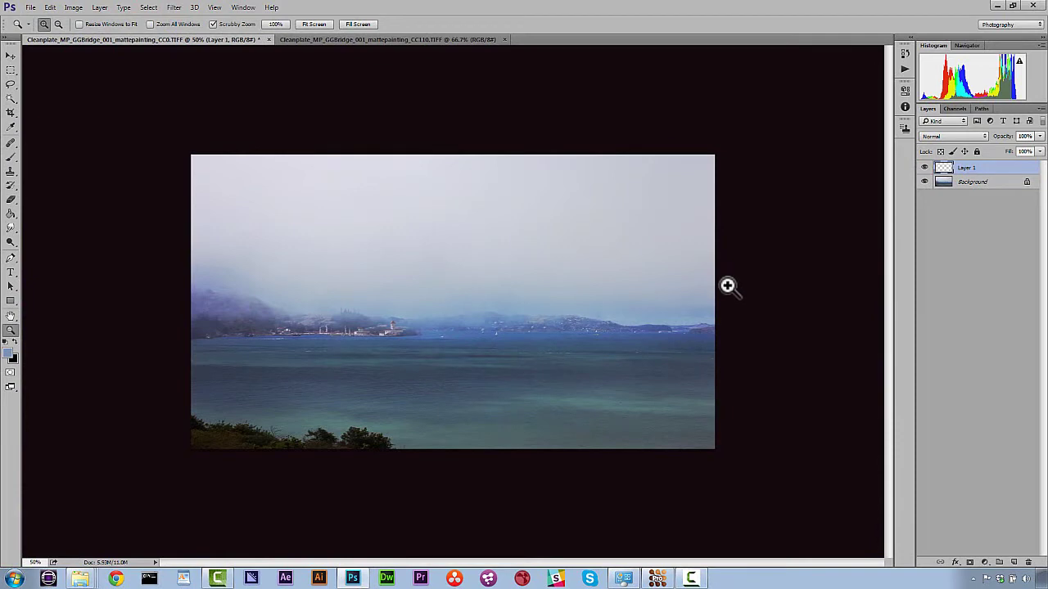
# Step: Save the layered CC0 TIFF with no image compression and hide its Background layer
pyautogui.hotkey('ctrl', 's')
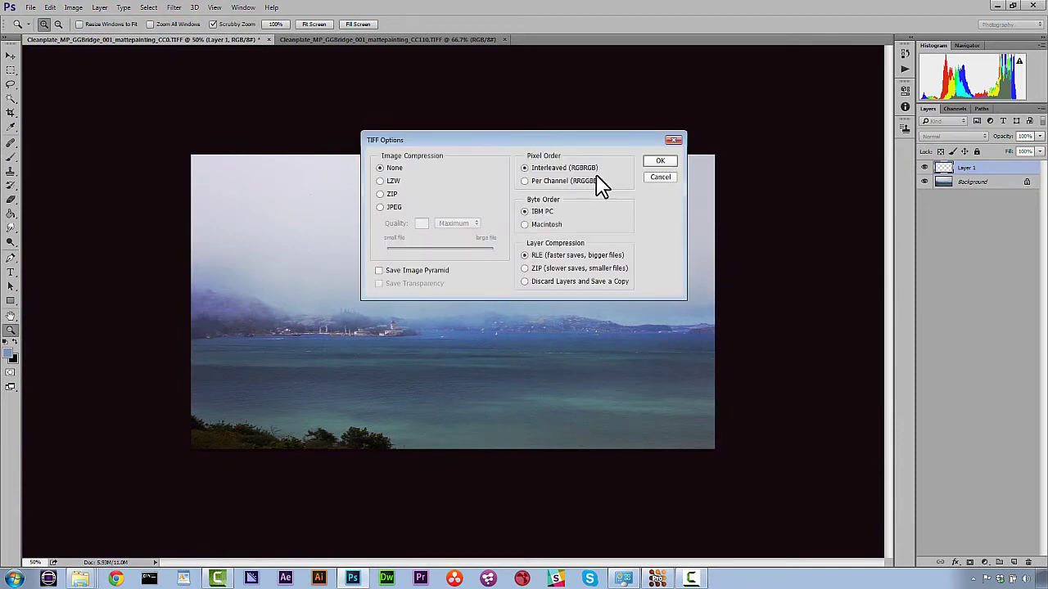
pyautogui.click(660, 162)
pyautogui.click(924, 181)
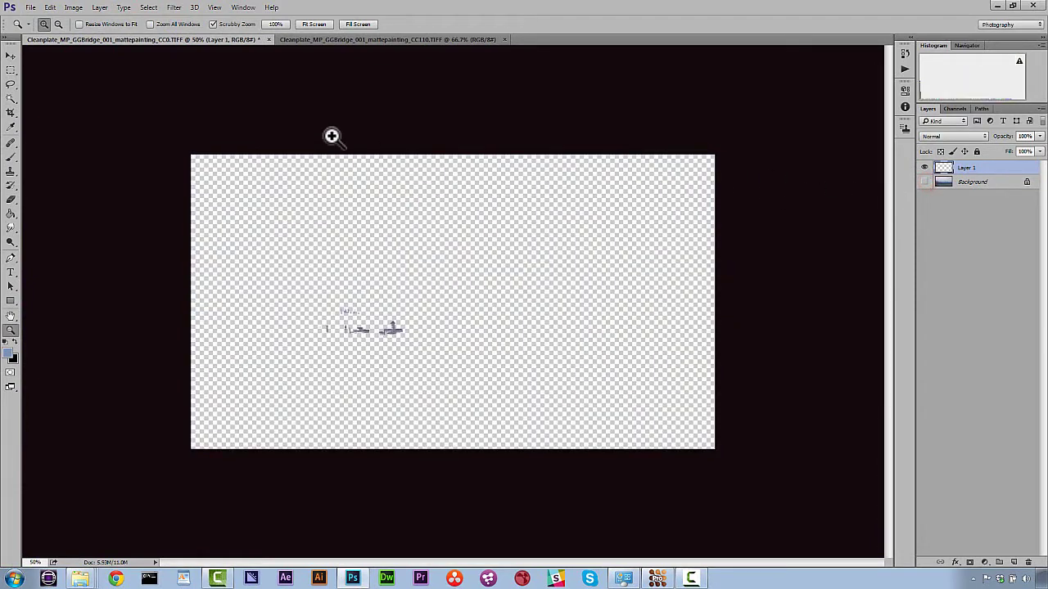
# Step: Save the transparent artwork as a PNG named Cleanplate_MP_GGBridge_001_mattepainting_CC0_transparent with None / Fast compression
pyautogui.click(31, 8)
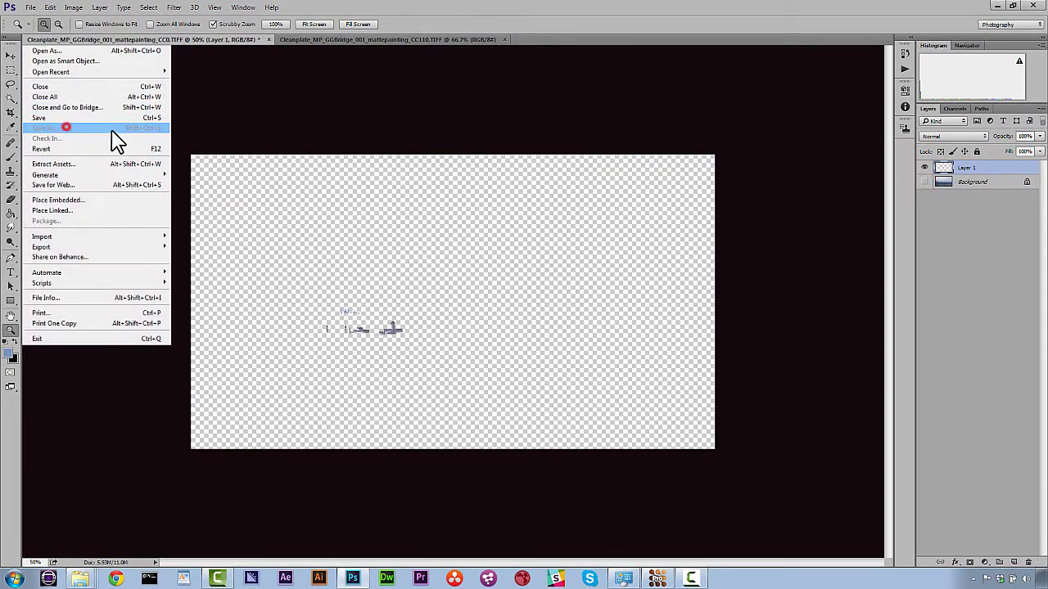
pyautogui.click(112, 130)
pyautogui.click(210, 300)
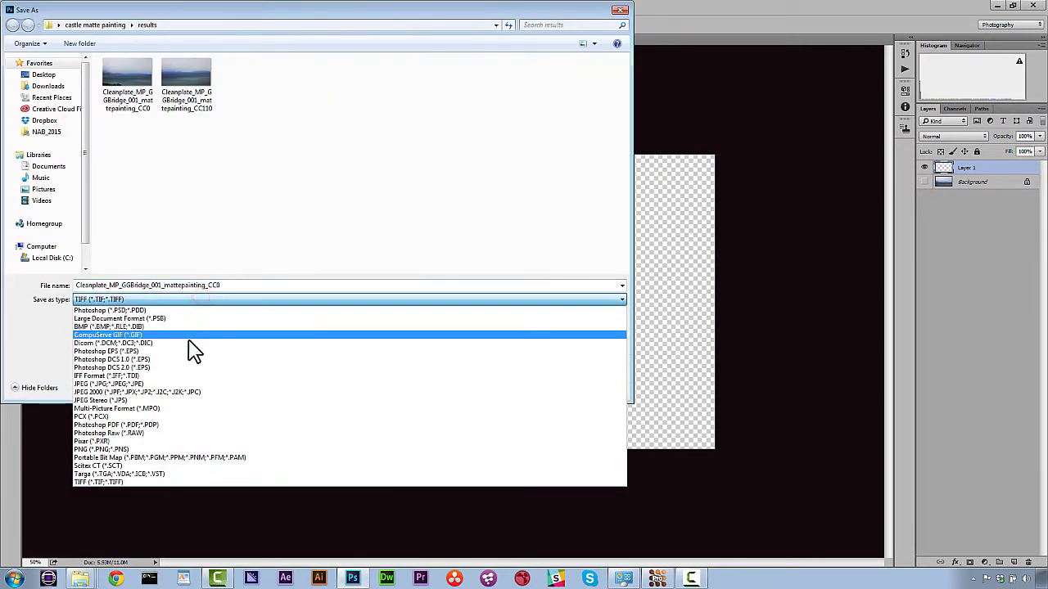
pyautogui.click(155, 450)
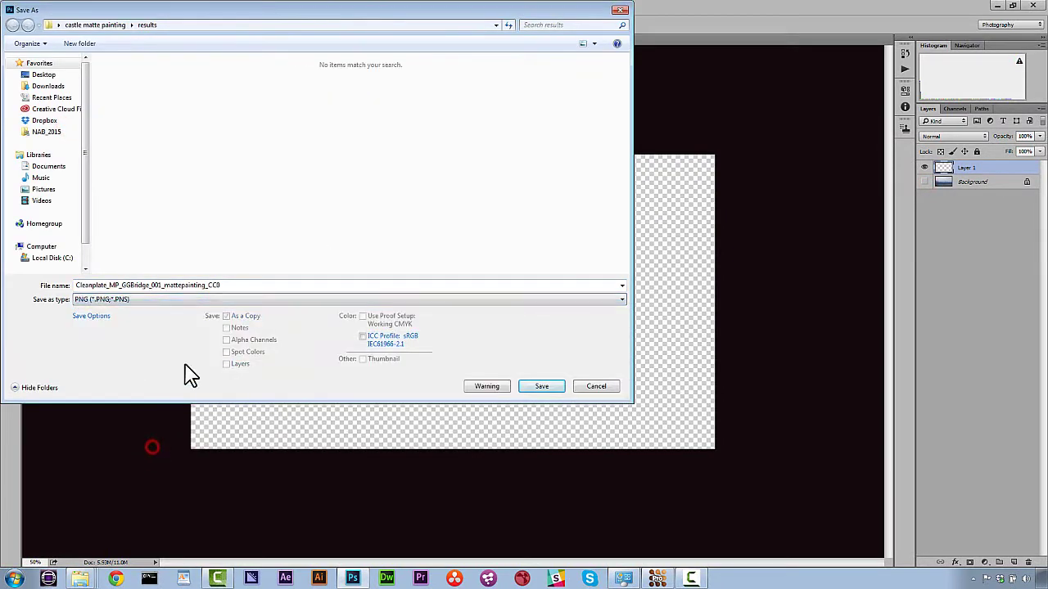
pyautogui.click(234, 285)
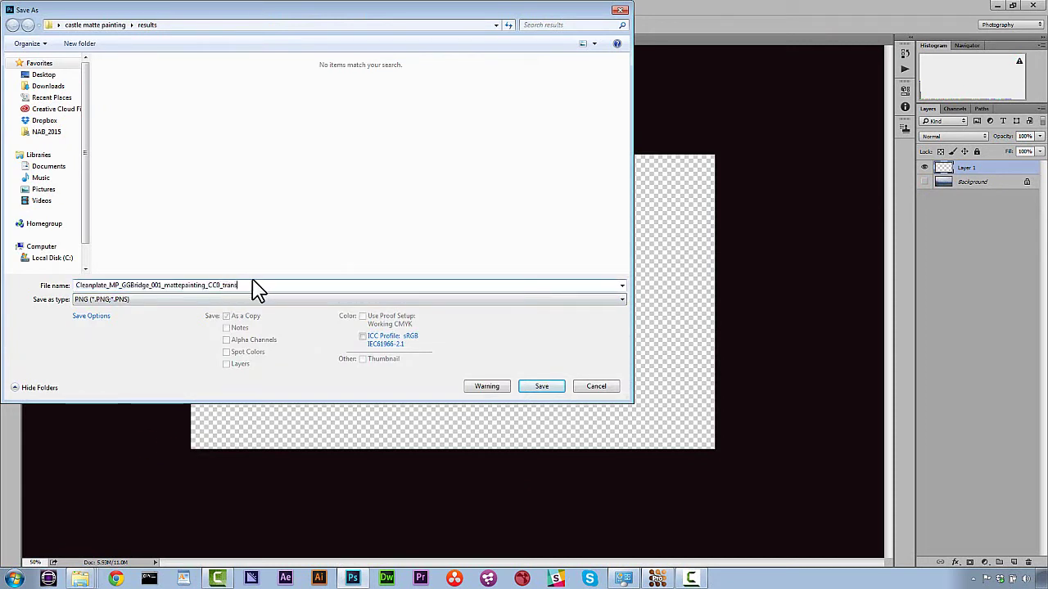
pyautogui.write('_transparent')
pyautogui.click(534, 387)
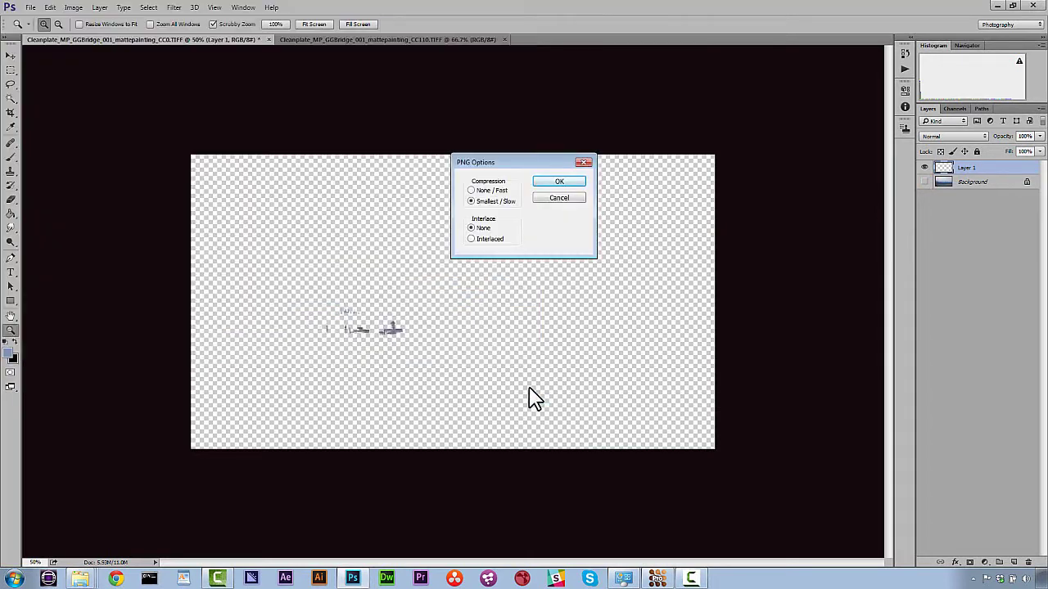
pyautogui.click(551, 182)
pyautogui.click(481, 190)
pyautogui.click(551, 178)
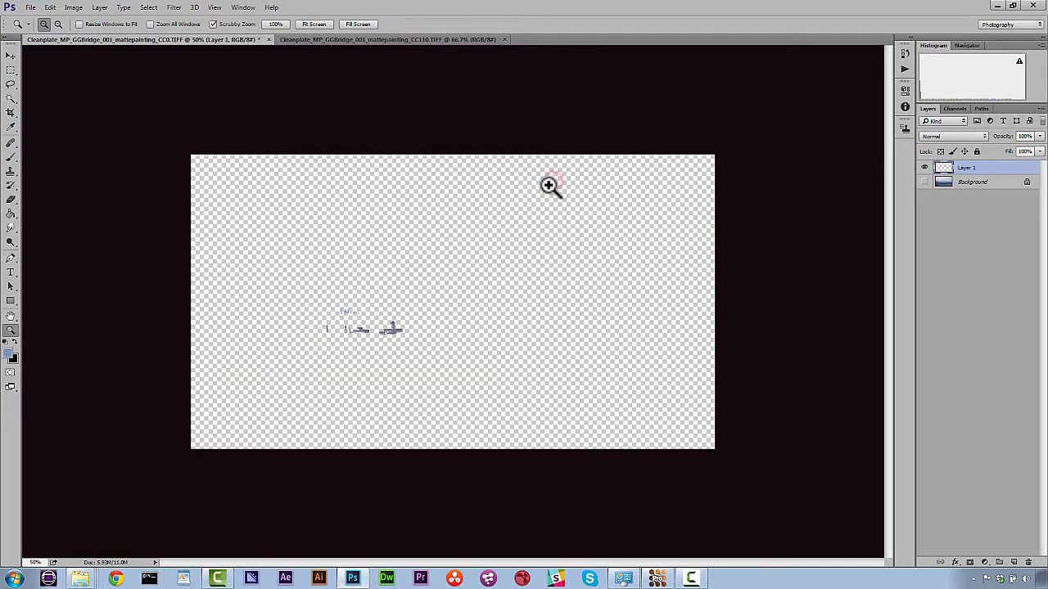
# Step: Copy the painted buildings of Layer 1 from the CC0 document and paste them into the CC110 document
pyautogui.click(433, 38)
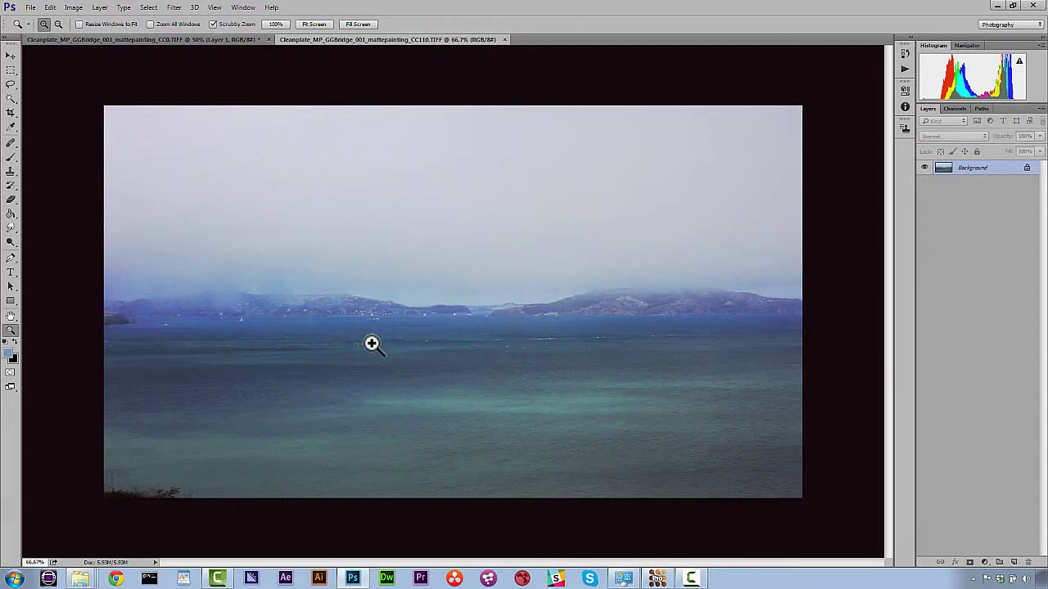
pyautogui.click(206, 39)
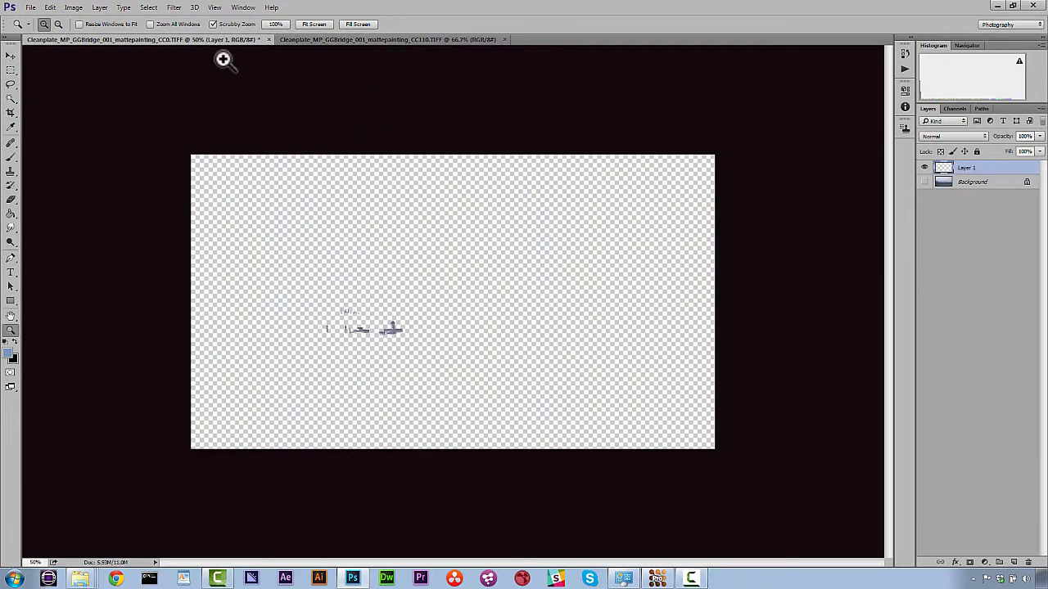
pyautogui.hotkey('ctrl', 'c')
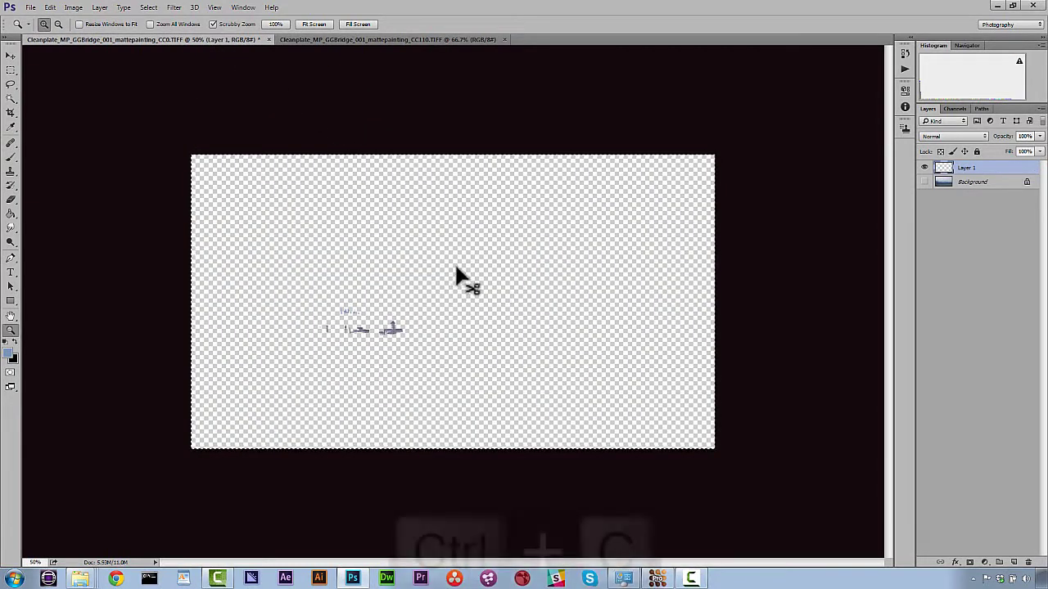
pyautogui.click(383, 39)
pyautogui.hotkey('ctrl', 'v')
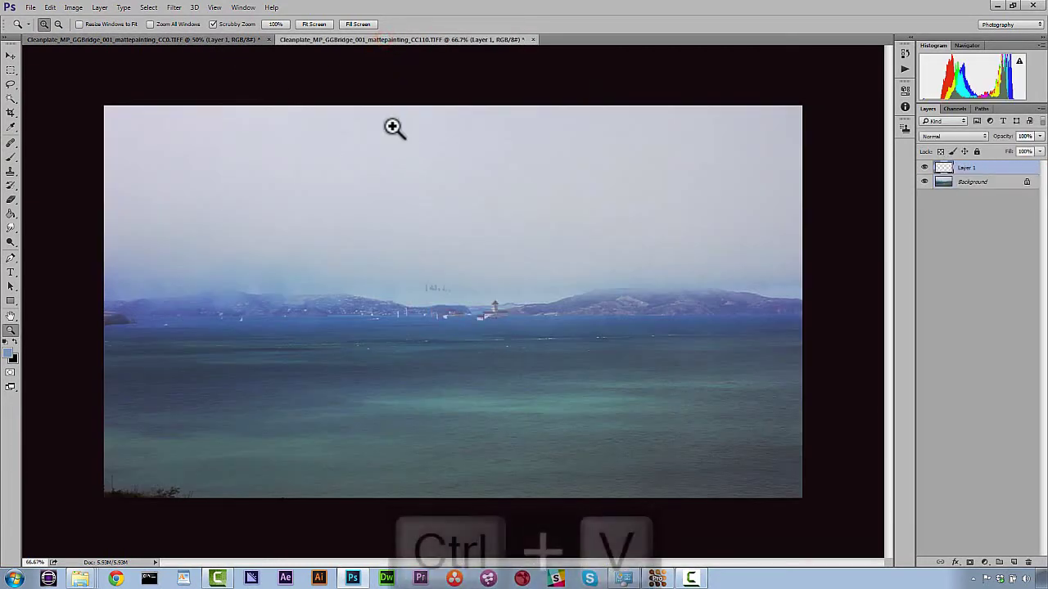
# Step: Move the pasted buildings onto the large hillside in CC110 and rearrange cut-out parts of them on separate layers
pyautogui.click(11, 57)
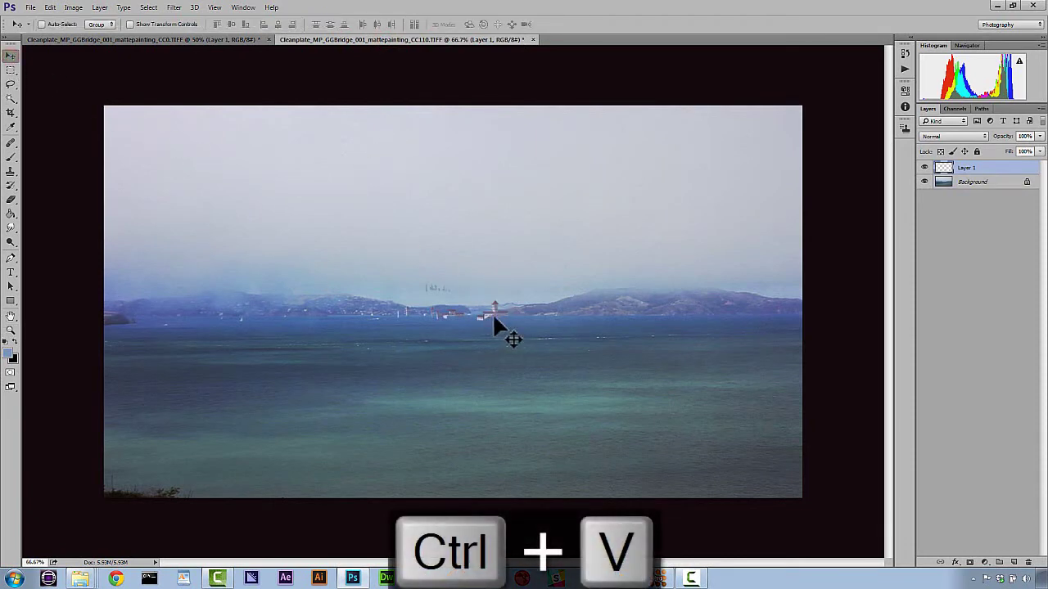
pyautogui.moveTo(571, 299); pyautogui.dragTo(674, 307)
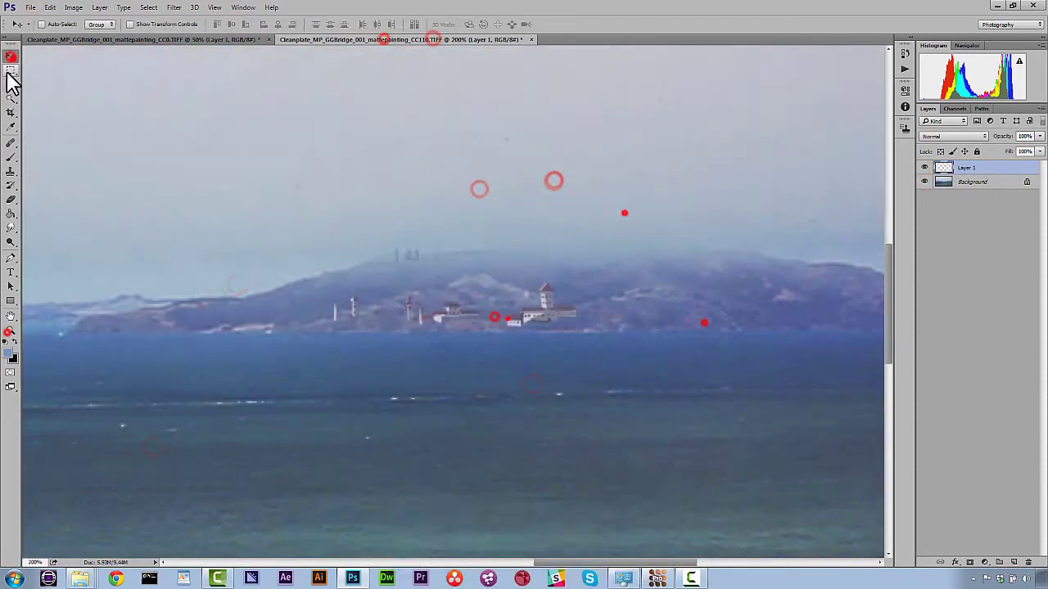
pyautogui.hotkey('ctrl', 'x')
pyautogui.hotkey('ctrl', 'u')
pyautogui.click(938, 124)
pyautogui.click(10, 158)
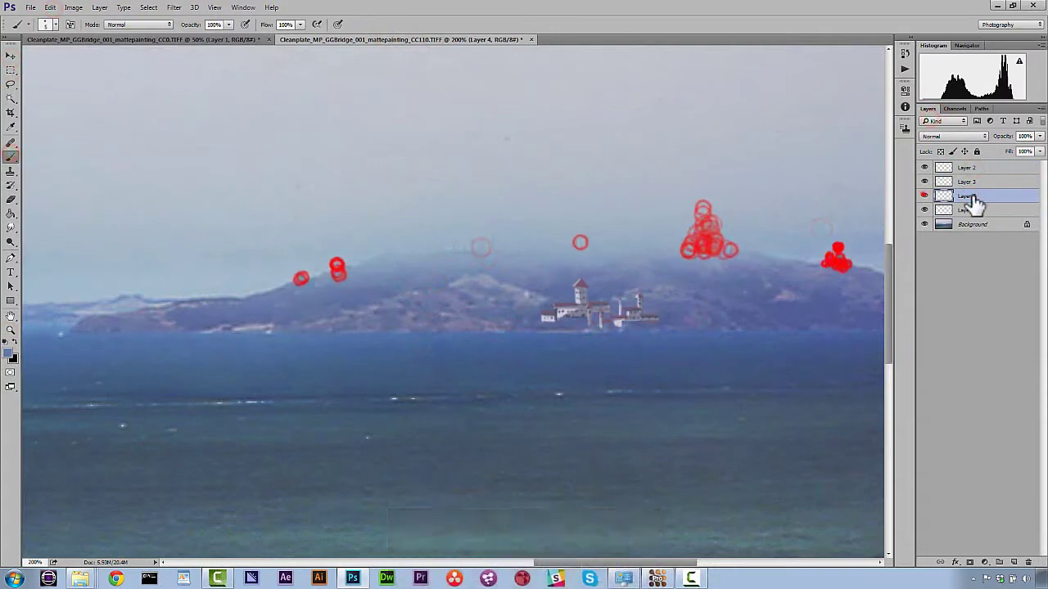
# Step: Merge the selected building layers in CC110, checking which layers hold which parts by toggling their visibility
pyautogui.click(925, 210)
pyautogui.click(969, 182)
pyautogui.keyDown('shift'); pyautogui.click(967, 196); pyautogui.keyUp('shift')
pyautogui.hotkey('ctrl', 'e')
pyautogui.click(925, 196)
# Step: Check the CC0 painting for reference and add a second group of towered buildings on the CC110 hillside shore
pyautogui.click(202, 40)
pyautogui.click(325, 39)
pyautogui.moveTo(531, 314); pyautogui.dragTo(610, 314)
pyautogui.moveTo(389, 341)
pyautogui.mouseDown()
pyautogui.moveTo(428, 302)
pyautogui.moveTo(396, 302)
pyautogui.mouseUp()
# Step: Refine and soften the painted hillside buildings in CC110 with the Eraser, Brush and Blur tools
pyautogui.click(9, 200)
pyautogui.click(11, 156)
pyautogui.click(924, 181)
pyautogui.click(9, 229)
pyautogui.click(171, 7)
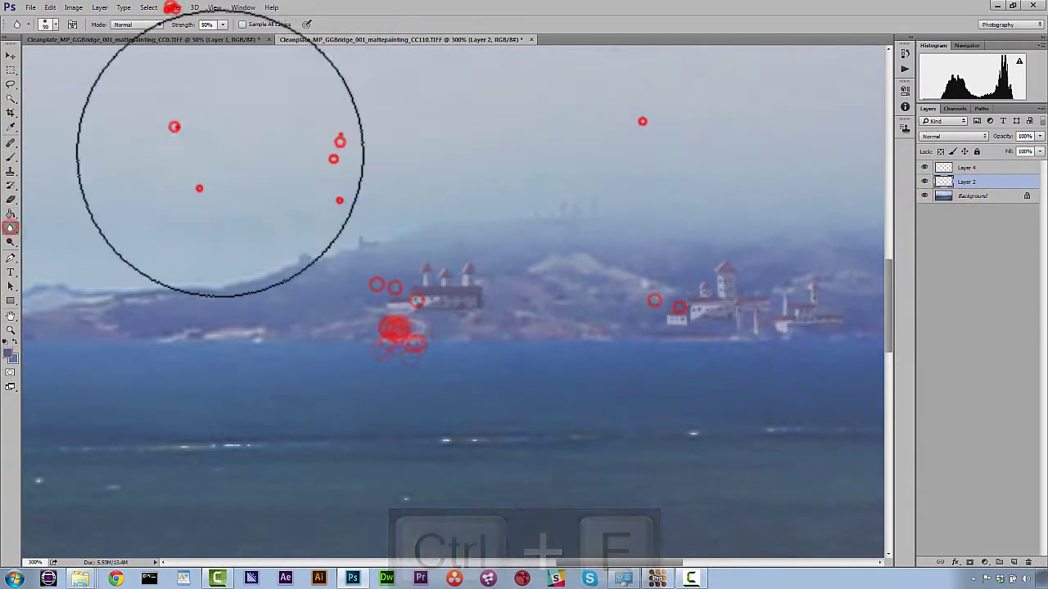
# Step: Merge the remaining painted layers in CC110 into a single layer above the Background
pyautogui.click(8, 330)
pyautogui.keyDown('alt'); pyautogui.click(482, 314); pyautogui.keyUp('alt')
pyautogui.click(925, 169)
pyautogui.hotkey('ctrl', 'e')
pyautogui.click(30, 7)
pyautogui.click(64, 122)
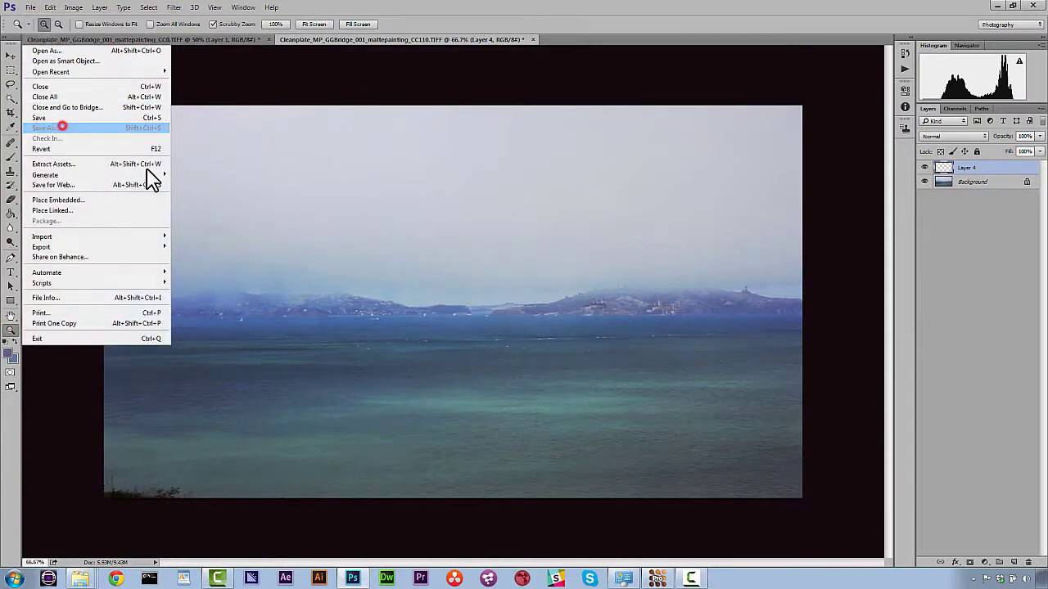
pyautogui.click(271, 300)
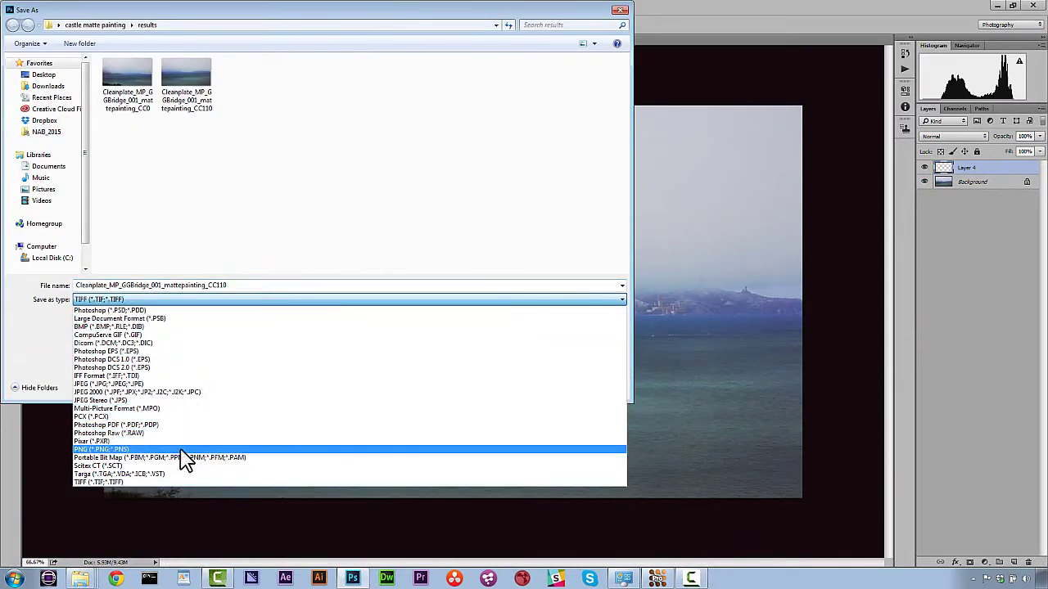
pyautogui.click(181, 448)
pyautogui.click(237, 284)
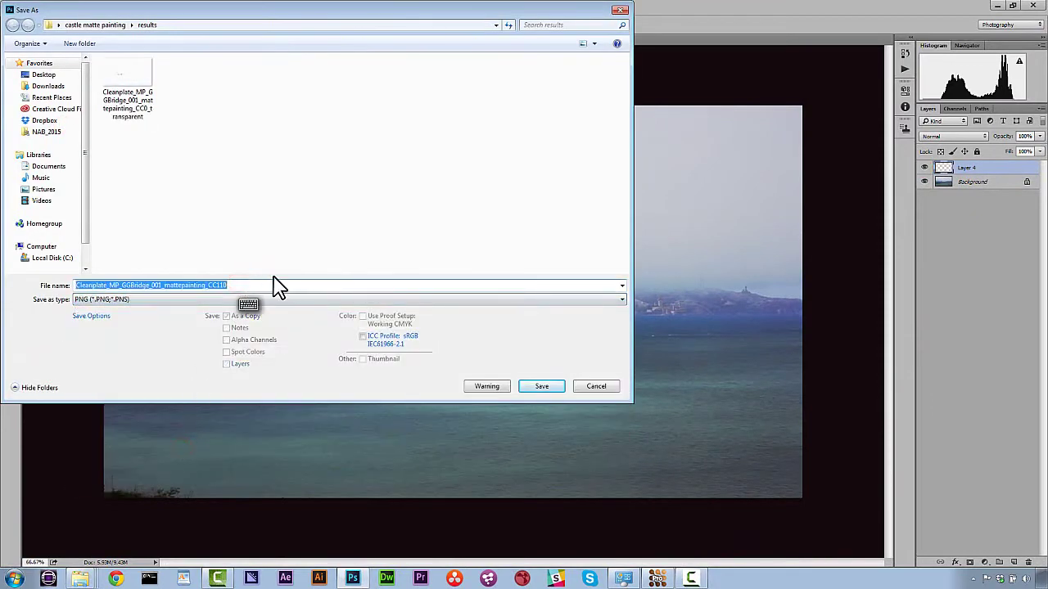
pyautogui.press('End')
pyautogui.click(598, 386)
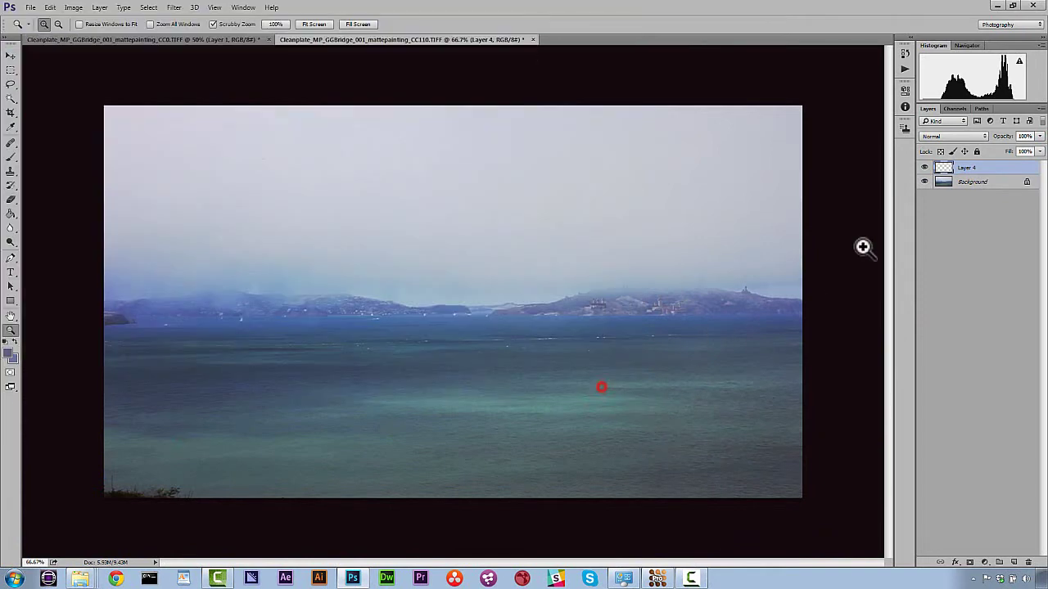
# Step: Hide the Background of CC110 and export the painted buildings as a PNG, extending the file name to mark it transparent
pyautogui.click(923, 181)
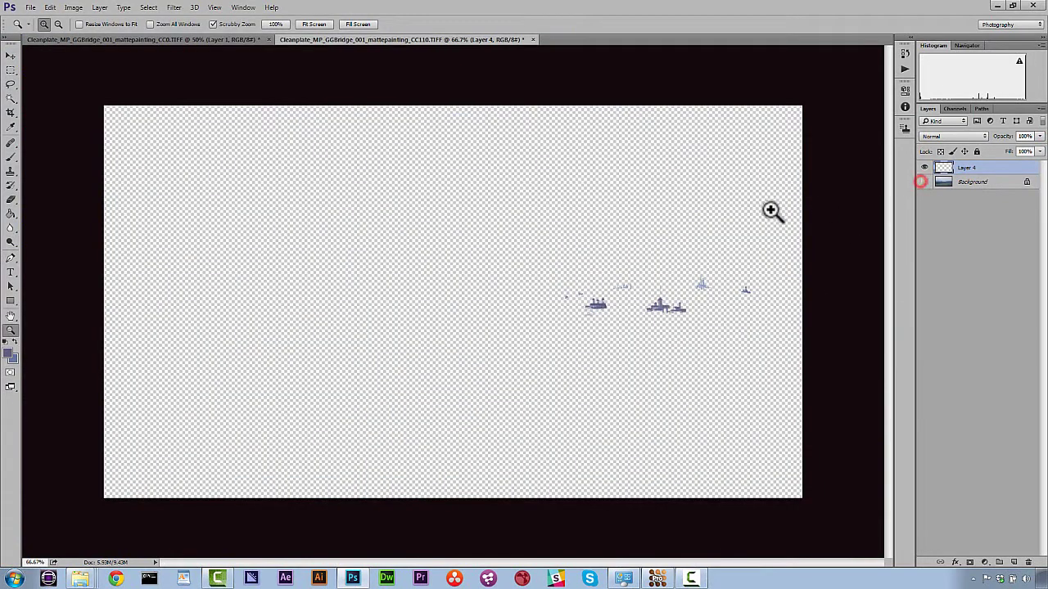
pyautogui.click(30, 8)
pyautogui.click(57, 122)
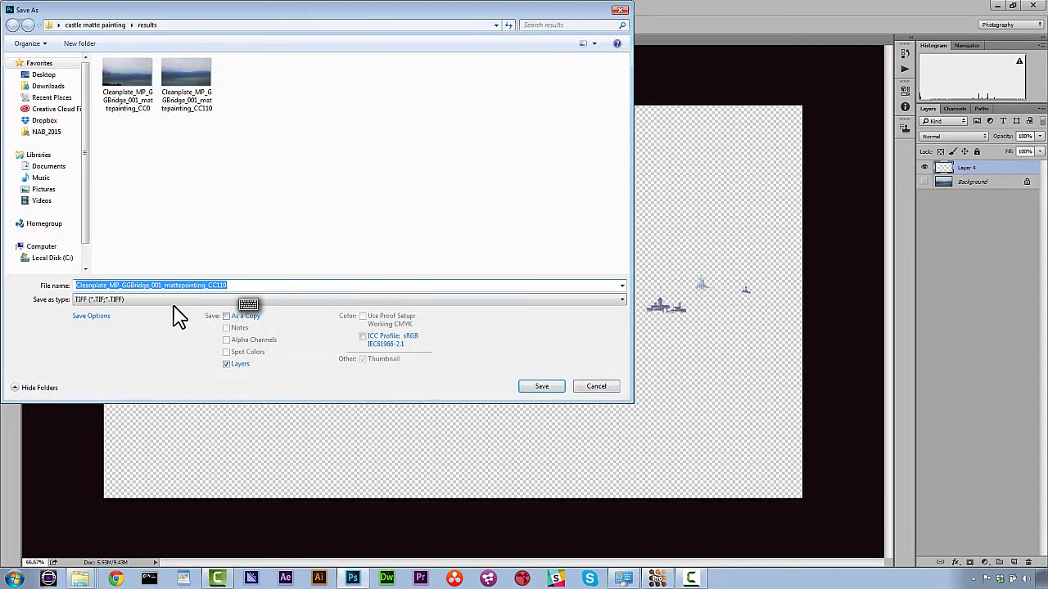
pyautogui.click(172, 300)
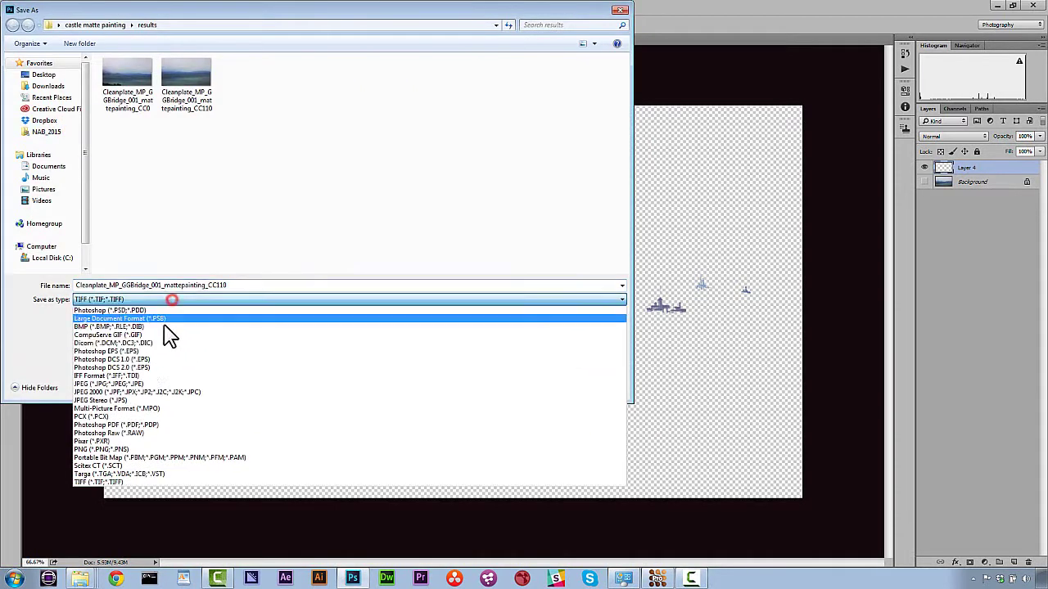
pyautogui.click(122, 449)
pyautogui.click(250, 285)
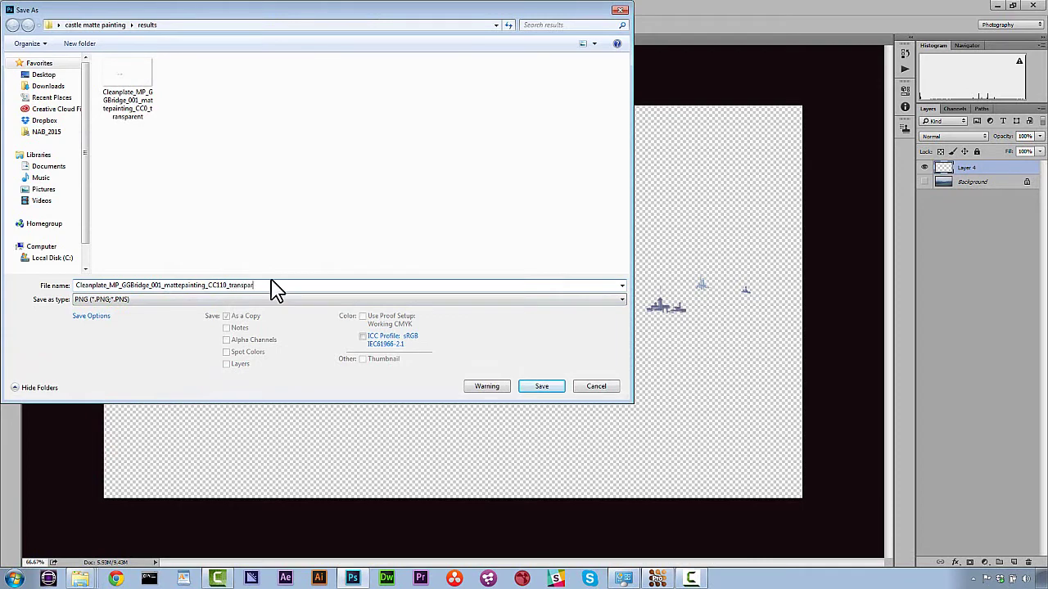
pyautogui.click(541, 387)
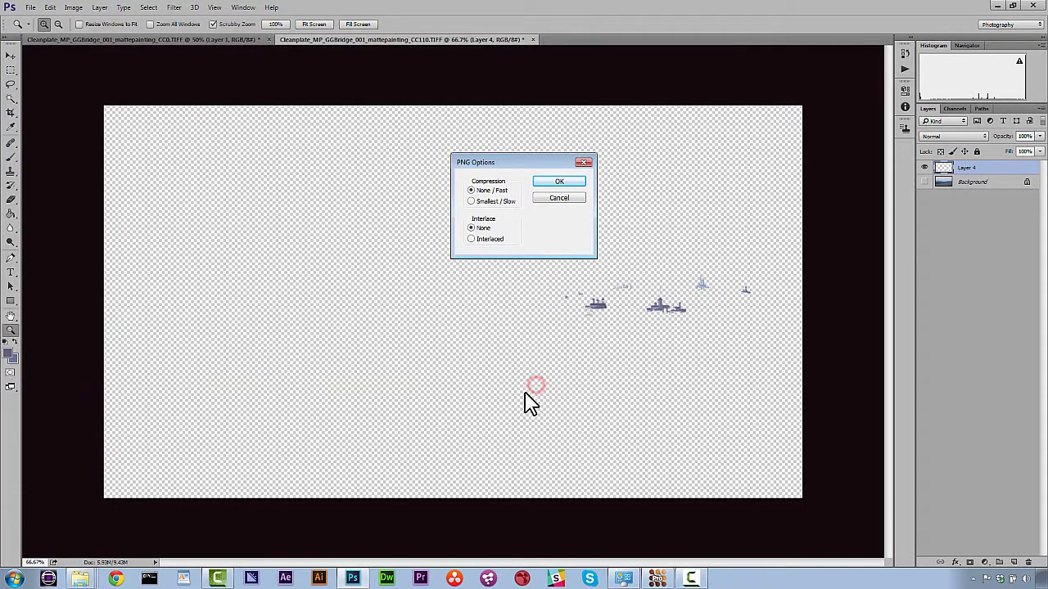
pyautogui.click(556, 182)
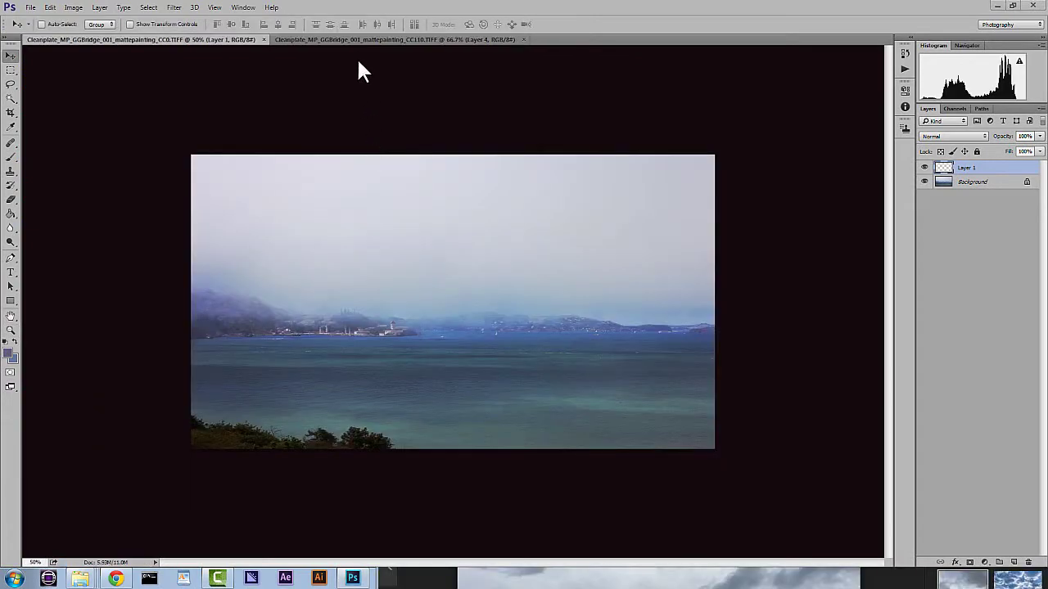
# Step: Extend the CC0 canvas to 3840 pixels wide and 1080 pixels high, anchored at the middle left
pyautogui.click(74, 8)
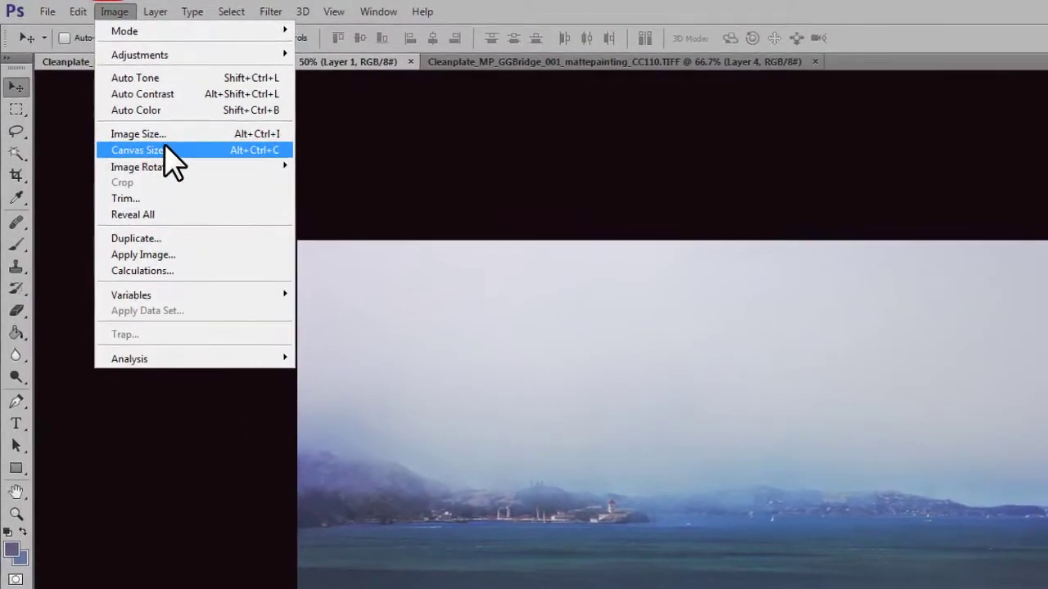
pyautogui.click(86, 95)
pyautogui.click(603, 362)
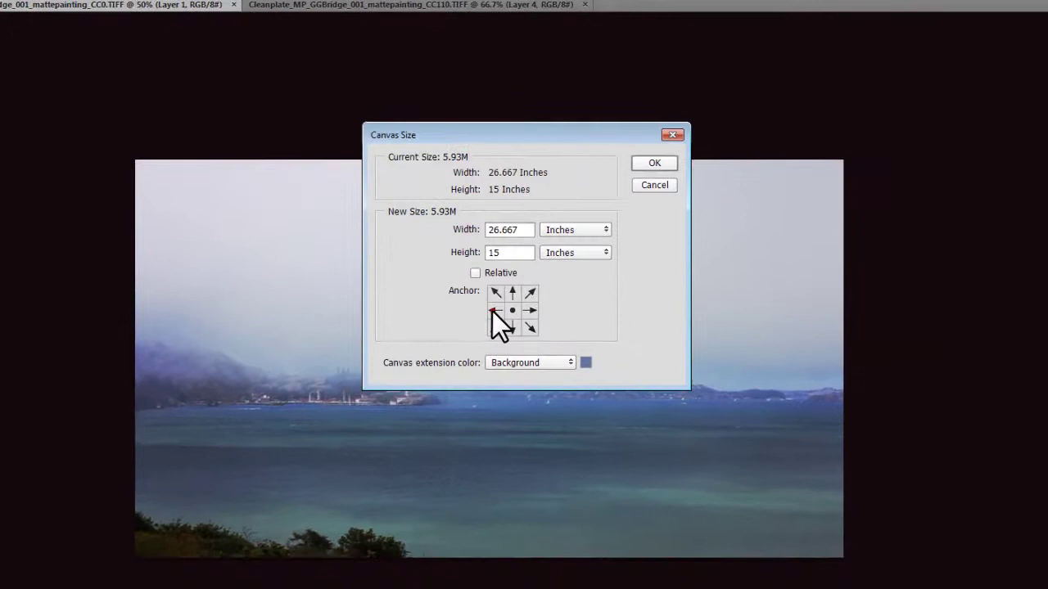
pyautogui.click(573, 229)
pyautogui.click(565, 254)
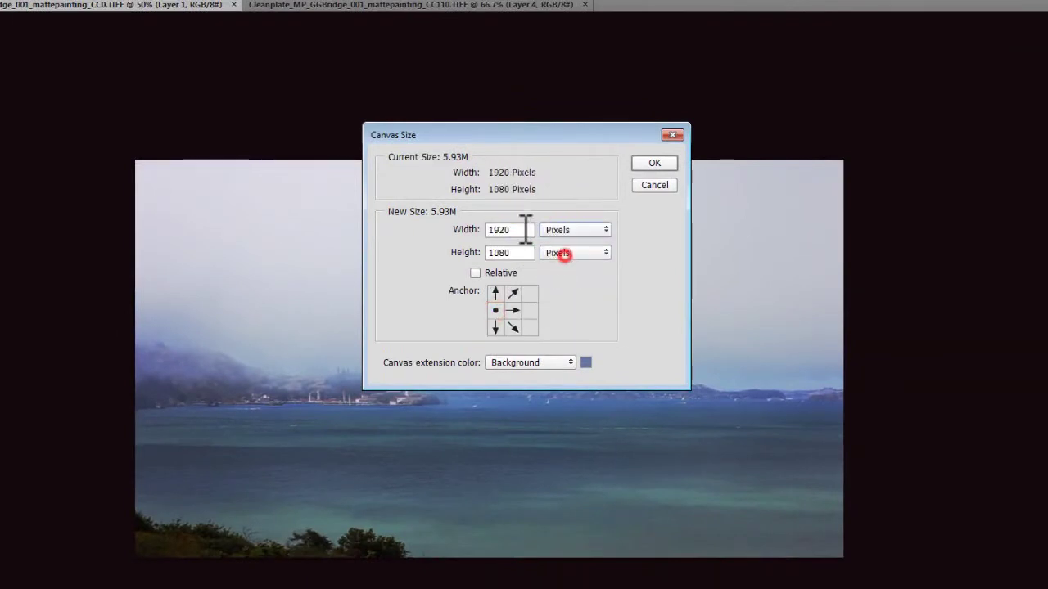
pyautogui.moveTo(521, 230); pyautogui.dragTo(440, 229)
pyautogui.write('38')
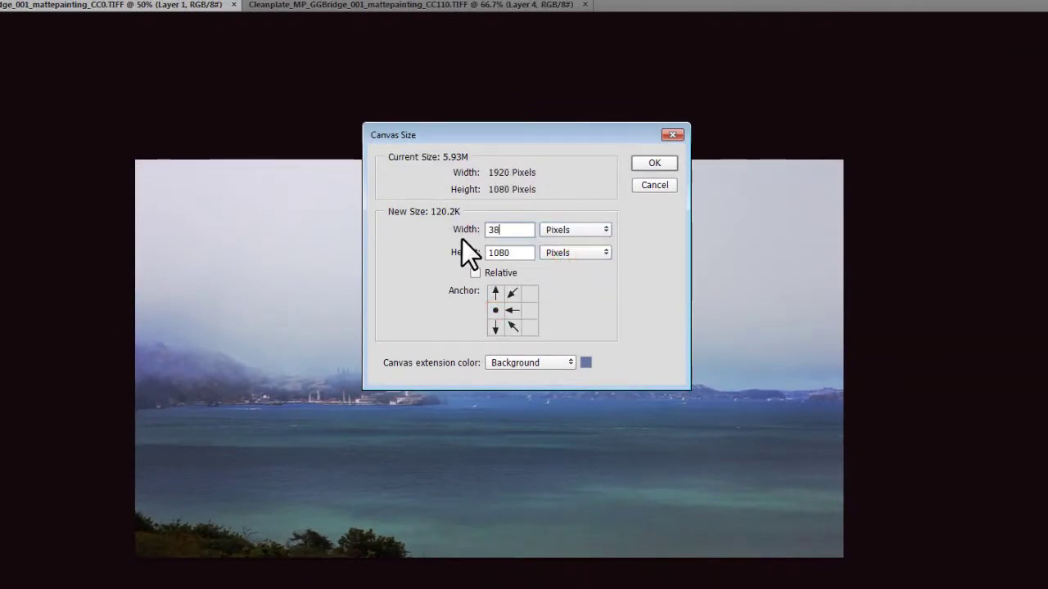
pyautogui.write('40')
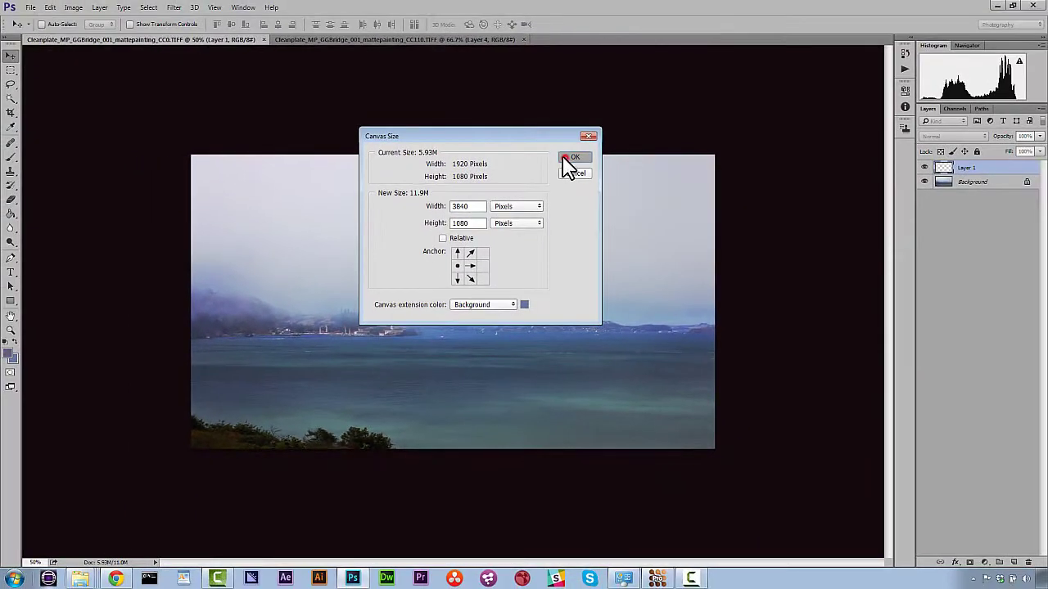
pyautogui.click(654, 162)
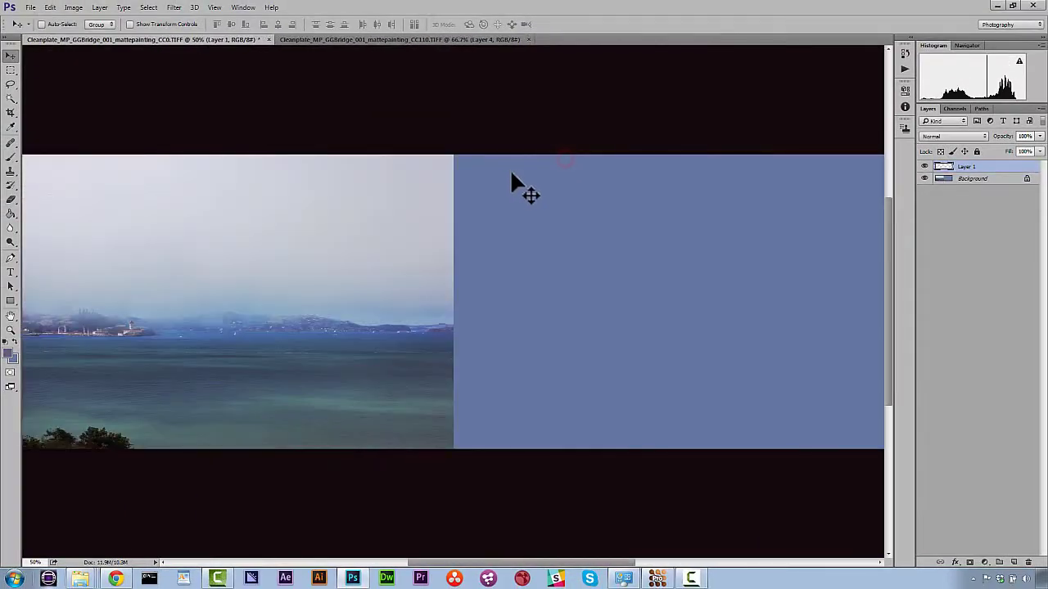
# Step: Copy the entire CC110 Background plate into the widened CC0 document and move it to overlap the original shoreline
pyautogui.click(11, 331)
pyautogui.keyDown('alt'); pyautogui.click(384, 290); pyautogui.keyUp('alt')
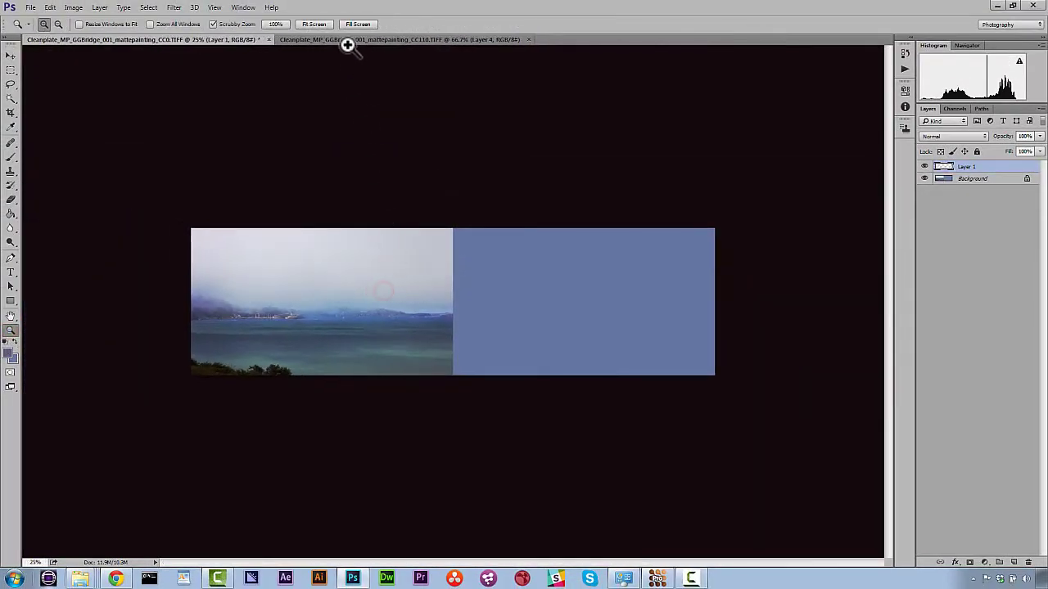
pyautogui.click(350, 40)
pyautogui.hotkey('ctrl', 'a')
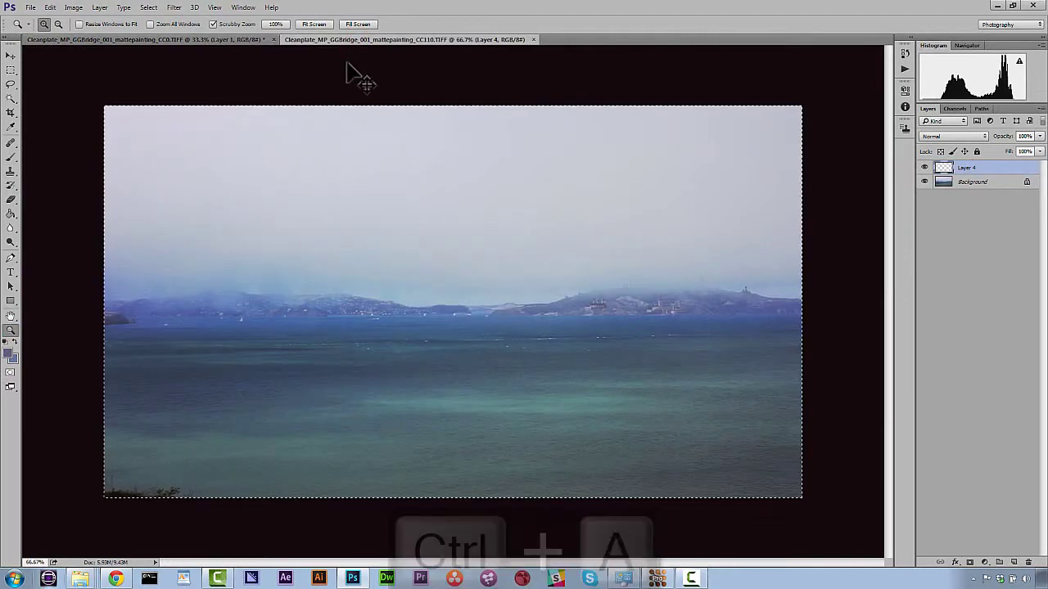
pyautogui.hotkey('ctrl', 'c')
pyautogui.click(255, 40)
pyautogui.hotkey('ctrl', '0')
pyautogui.hotkey('ctrl', 'v')
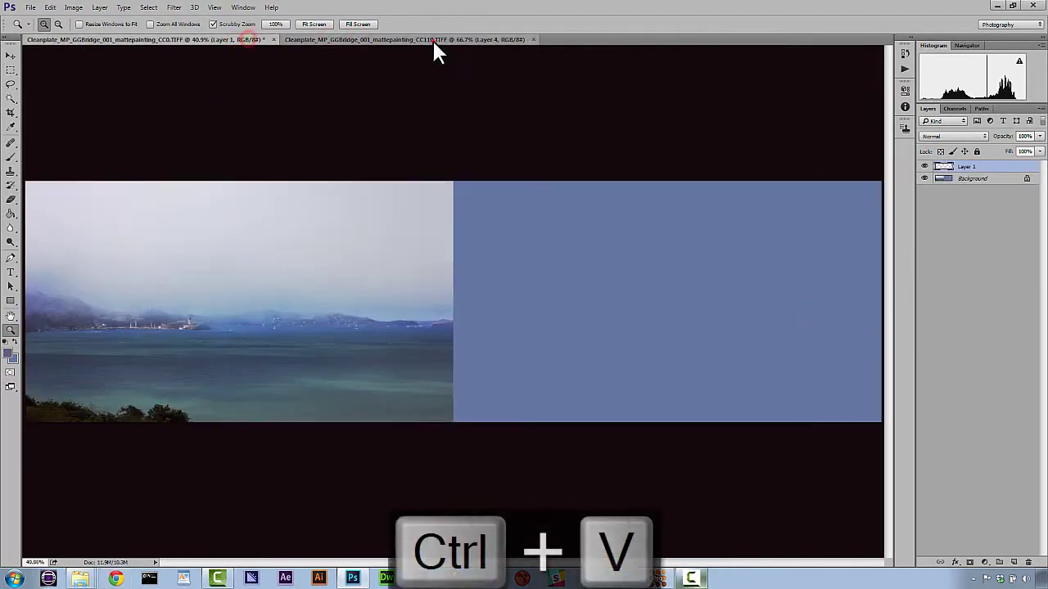
pyautogui.click(434, 41)
pyautogui.hotkey('ctrl', 'c')
pyautogui.click(251, 40)
pyautogui.hotkey('ctrl', 'v')
pyautogui.press('v')
pyautogui.moveTo(390, 237); pyautogui.dragTo(499, 344)
# Step: Align the pasted plate with the CC0 image using temporary Overlay and Multiply blending, and return it to Normal
pyautogui.click(945, 137)
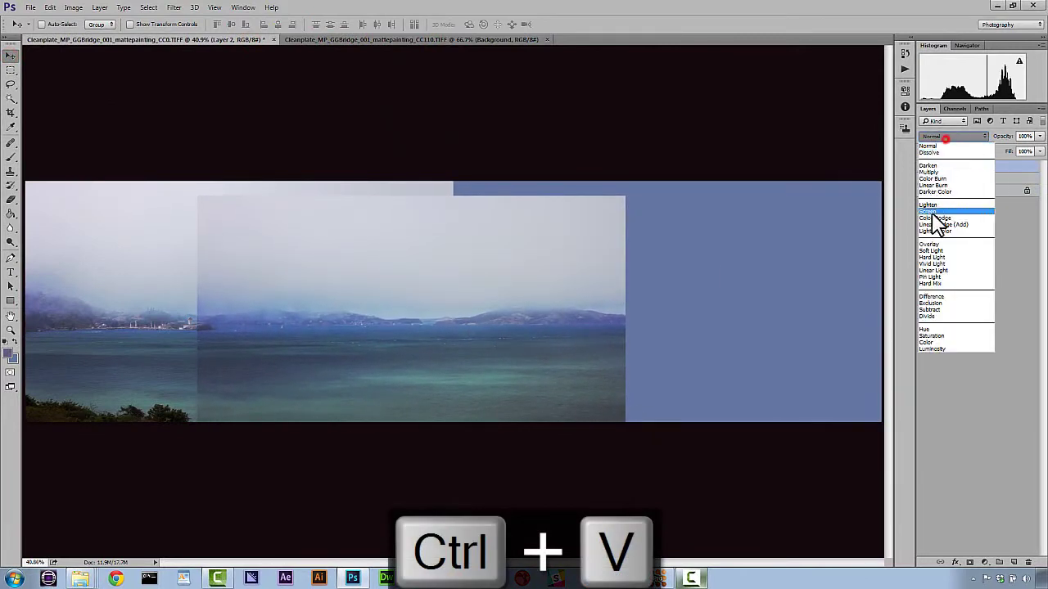
pyautogui.click(928, 244)
pyautogui.click(947, 137)
pyautogui.click(940, 172)
pyautogui.moveTo(296, 362)
pyautogui.mouseDown()
pyautogui.moveTo(304, 354)
pyautogui.moveTo(294, 360)
pyautogui.mouseUp()
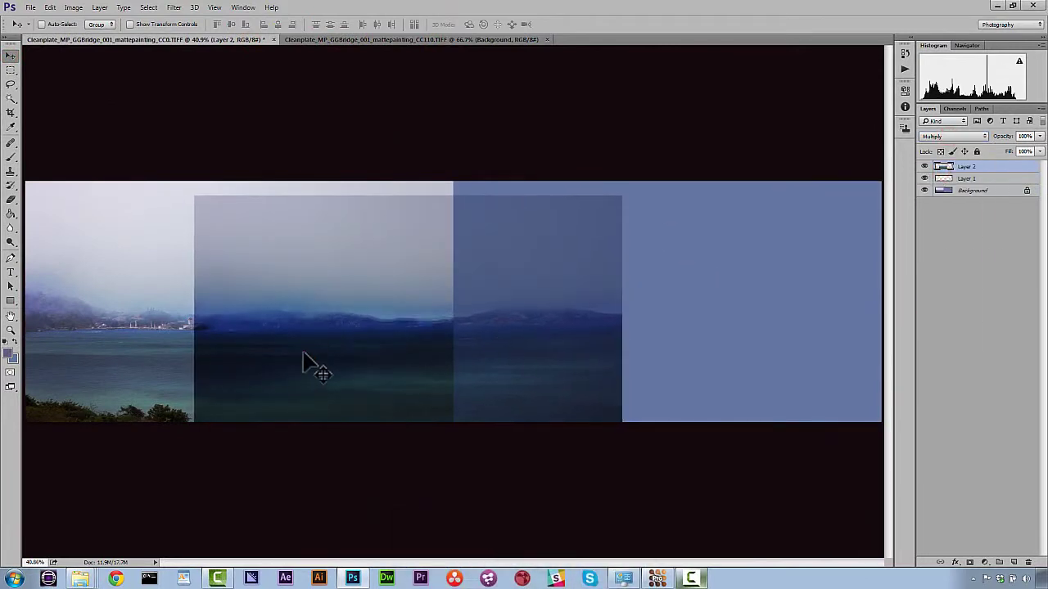
pyautogui.click(948, 137)
pyautogui.click(941, 142)
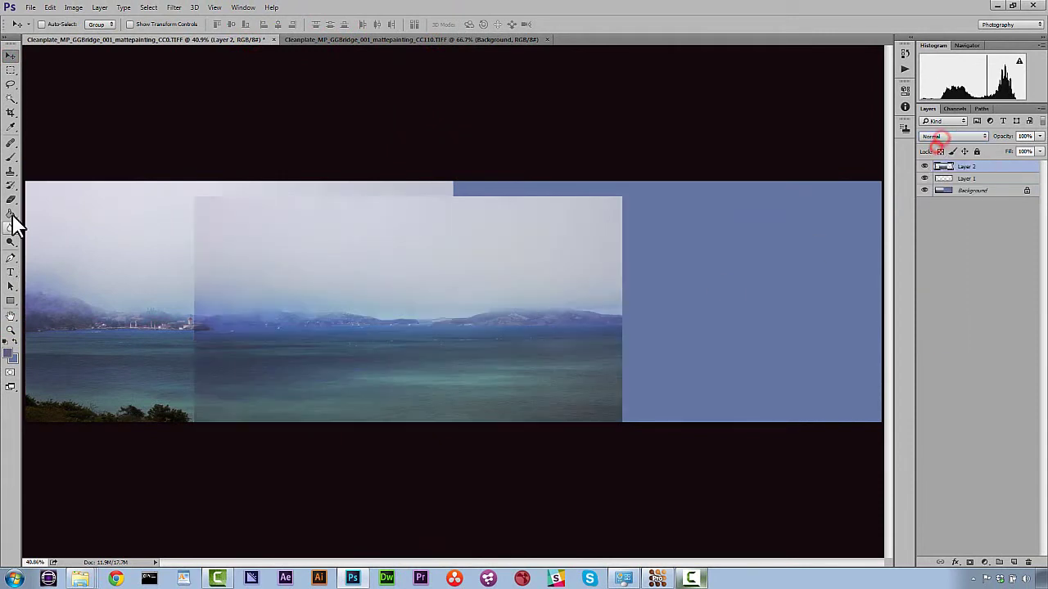
# Step: Erase the hard left edge of the pasted plate with a soft 600 px Eraser to blend the two plates
pyautogui.click(10, 200)
pyautogui.press(']')
pyautogui.press(']')
pyautogui.press(']')
pyautogui.press(']')
pyautogui.press(']')
pyautogui.press(']')
pyautogui.press(']')
pyautogui.press(']')
pyautogui.press(']')
pyautogui.press(']')
pyautogui.moveTo(189, 264); pyautogui.dragTo(211, 180)
pyautogui.click(55, 25)
pyautogui.click(70, 84)
pyautogui.click(255, 148)
pyautogui.moveTo(199, 215)
pyautogui.mouseDown()
pyautogui.moveTo(245, 210)
pyautogui.moveTo(199, 362)
pyautogui.mouseUp()
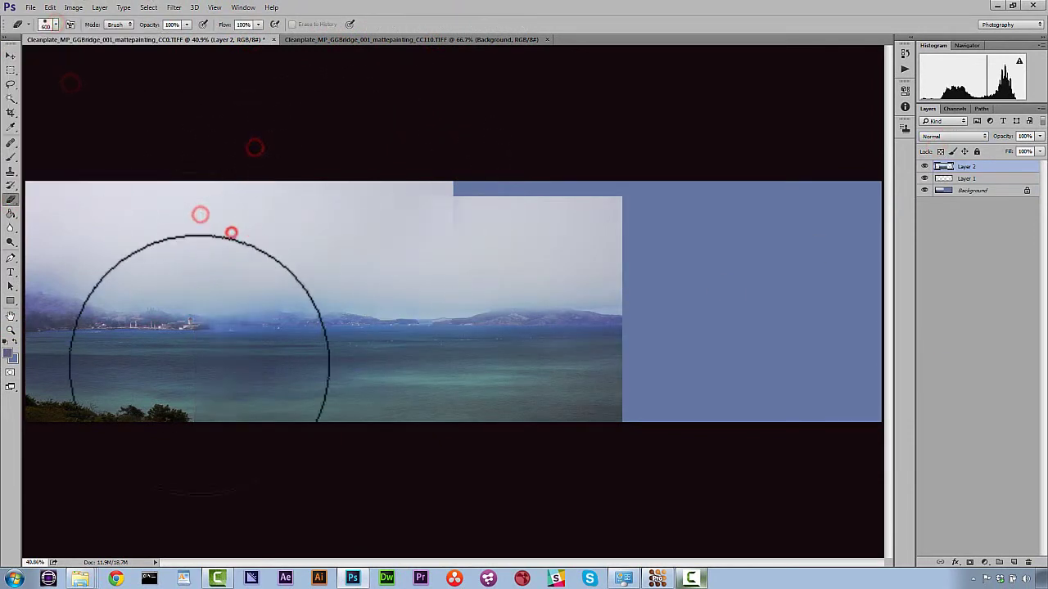
# Step: Paint with a sampled sky color on Layer 1 using a large brush to fill the gap around the pasted plate
pyautogui.click(11, 155)
pyautogui.press(']')
pyautogui.press(']')
pyautogui.press(']')
pyautogui.press(']')
pyautogui.press(']')
pyautogui.press(']')
pyautogui.press(']')
pyautogui.press(']')
pyautogui.press(']')
pyautogui.press(']')
pyautogui.keyDown('alt'); pyautogui.click(540, 231); pyautogui.keyUp('alt')
pyautogui.click(965, 179)
pyautogui.press(']')
pyautogui.press(']')
pyautogui.press(']')
pyautogui.press(']')
pyautogui.moveTo(470, 214)
pyautogui.mouseDown()
pyautogui.moveTo(601, 196)
pyautogui.moveTo(696, 376)
pyautogui.mouseUp()
# Step: Crop away the empty blue area beyond the right end of the combined panorama
pyautogui.press('c')
pyautogui.moveTo(877, 300); pyautogui.dragTo(750, 313)
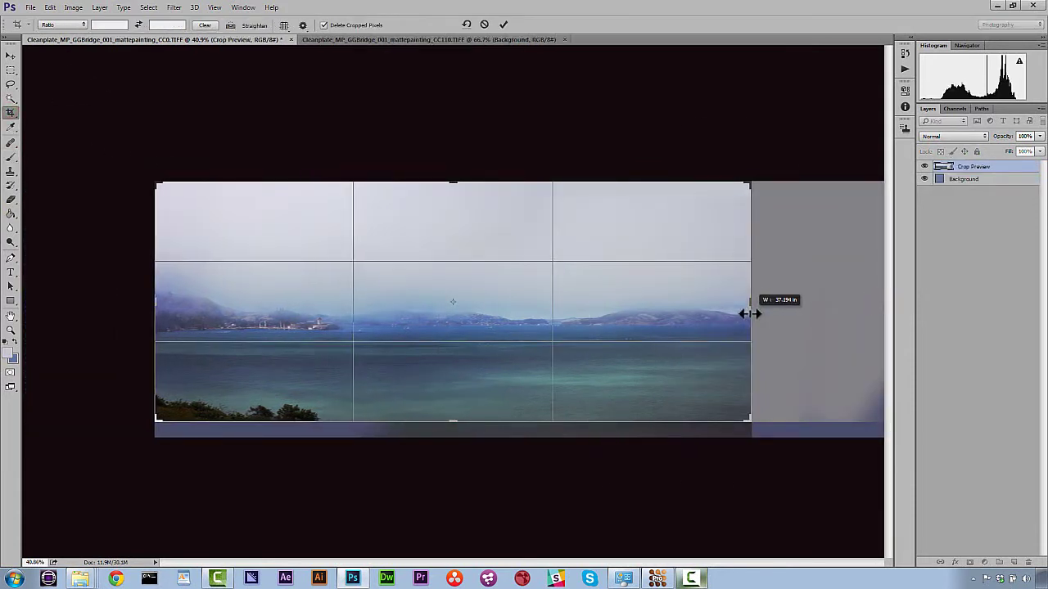
pyautogui.press('Return')
# Step: Extend the canvas with the Crop tool, adding a margin above the sky and on both sides of the panorama
pyautogui.click(123, 157)
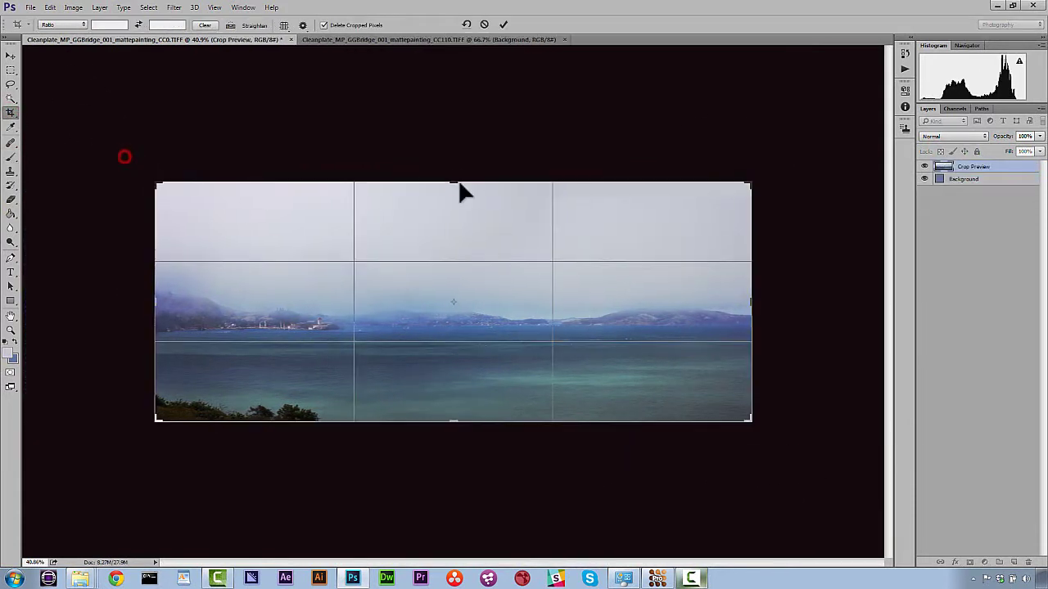
pyautogui.moveTo(456, 183); pyautogui.dragTo(456, 165)
pyautogui.moveTo(750, 301); pyautogui.dragTo(757, 301)
pyautogui.moveTo(149, 301); pyautogui.dragTo(137, 301)
pyautogui.moveTo(768, 301); pyautogui.dragTo(775, 301)
pyautogui.moveTo(132, 301); pyautogui.dragTo(129, 301)
pyautogui.press('Return')
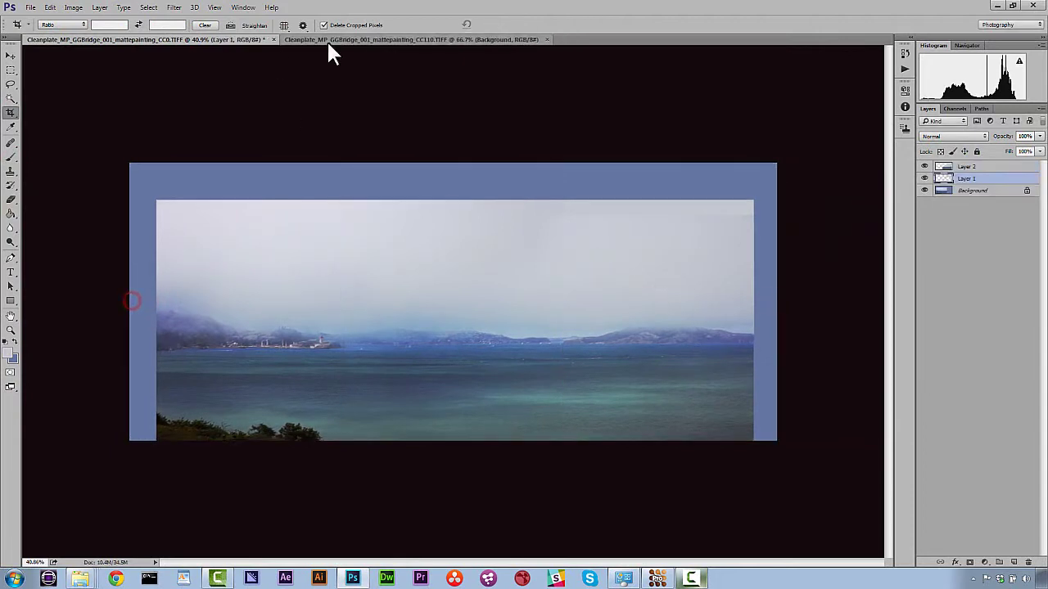
# Step: Open clouds.jpg and copy the whole image
pyautogui.hotkey('ctrl', 'o')
pyautogui.hotkey('alt', 'Up')
pyautogui.click(488, 104)
pyautogui.click(539, 329)
pyautogui.hotkey('ctrl', 'a')
pyautogui.hotkey('ctrl', 'c')
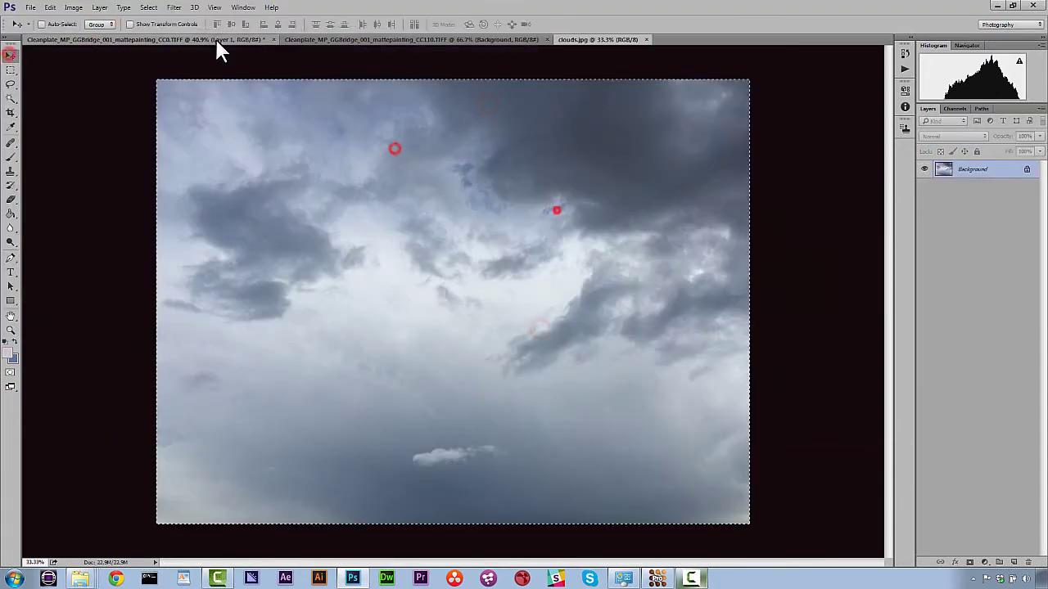
# Step: Paste the clouds into the CC0 panorama as a new layer and transform them to cover the canvas
pyautogui.click(214, 38)
pyautogui.hotkey('ctrl', 'v')
pyautogui.hotkey('ctrl', 't')
pyautogui.moveTo(479, 262); pyautogui.dragTo(488, 182)
pyautogui.press('Return')
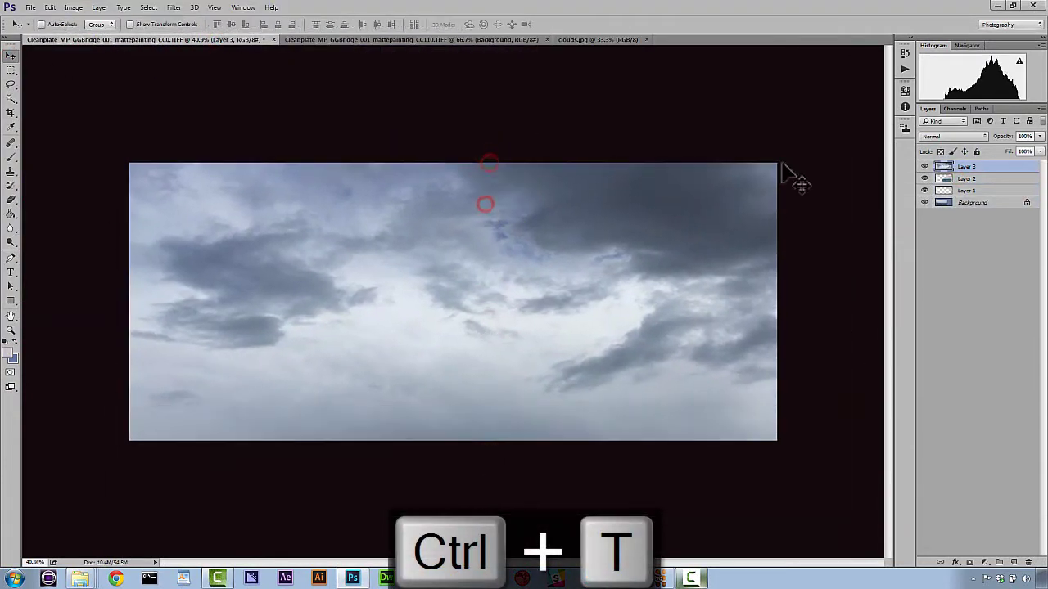
# Step: Try Overlay, set the cloud layer to Multiply, and reposition and resize the clouds to fit the sky
pyautogui.click(937, 138)
pyautogui.click(938, 248)
pyautogui.click(941, 137)
pyautogui.click(938, 167)
pyautogui.moveTo(611, 327); pyautogui.dragTo(610, 304)
pyautogui.hotkey('ctrl', 't')
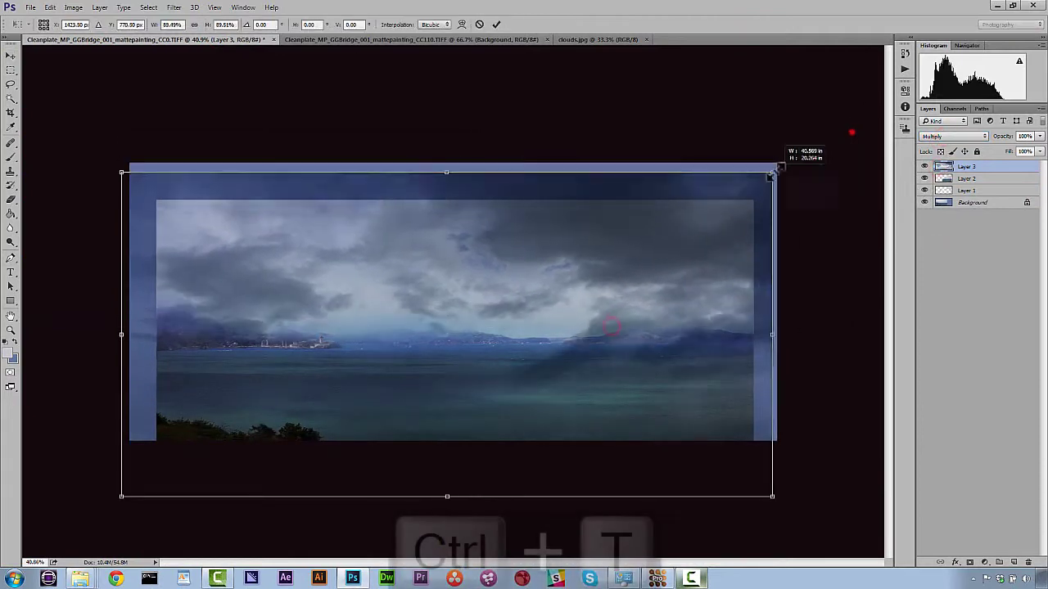
pyautogui.moveTo(85, 263); pyautogui.dragTo(81, 272)
pyautogui.press('Return')
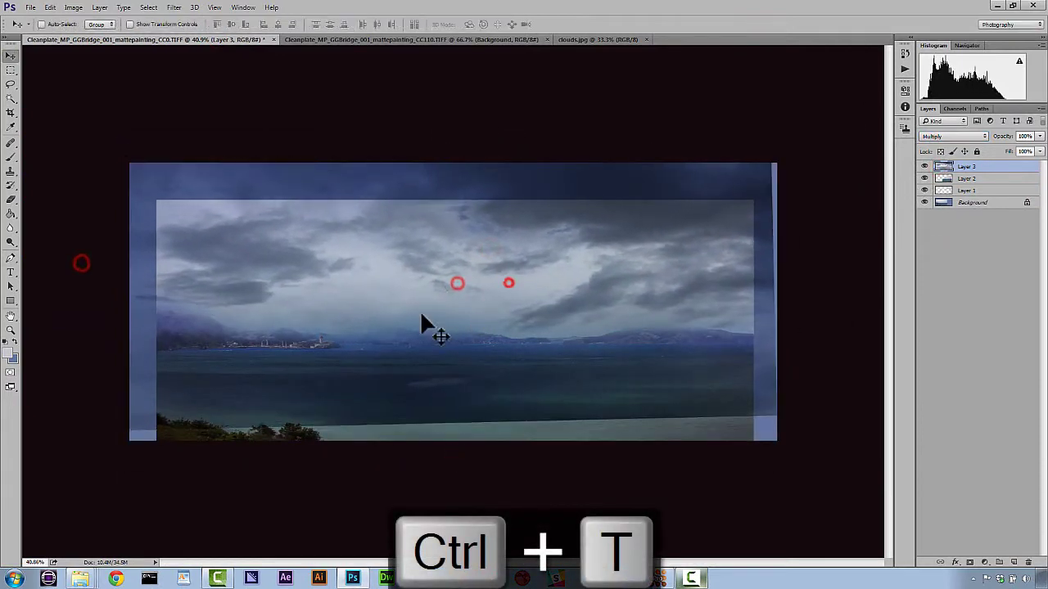
# Step: Erase the clouds over the water and hills and set the cloud layer's blend mode to Normal
pyautogui.press('e')
pyautogui.moveTo(201, 392)
pyautogui.mouseDown()
pyautogui.moveTo(590, 397)
pyautogui.moveTo(227, 465)
pyautogui.moveTo(244, 470)
pyautogui.mouseUp()
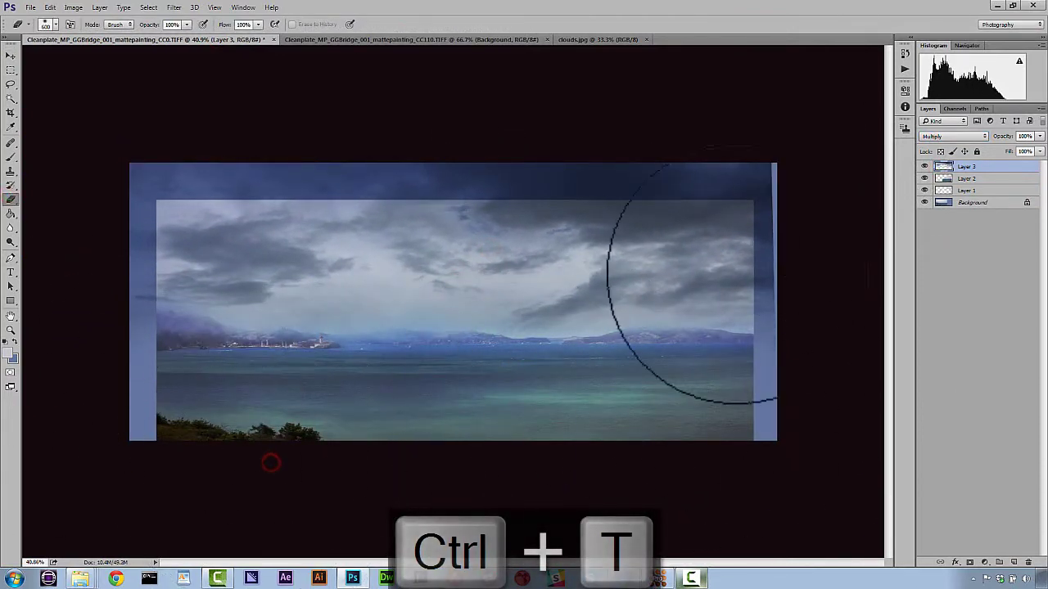
pyautogui.click(949, 135)
pyautogui.click(947, 147)
pyautogui.click(73, 7)
pyautogui.moveTo(90, 33)
pyautogui.click(218, 252)
pyautogui.click(128, 365)
pyautogui.click(131, 391)
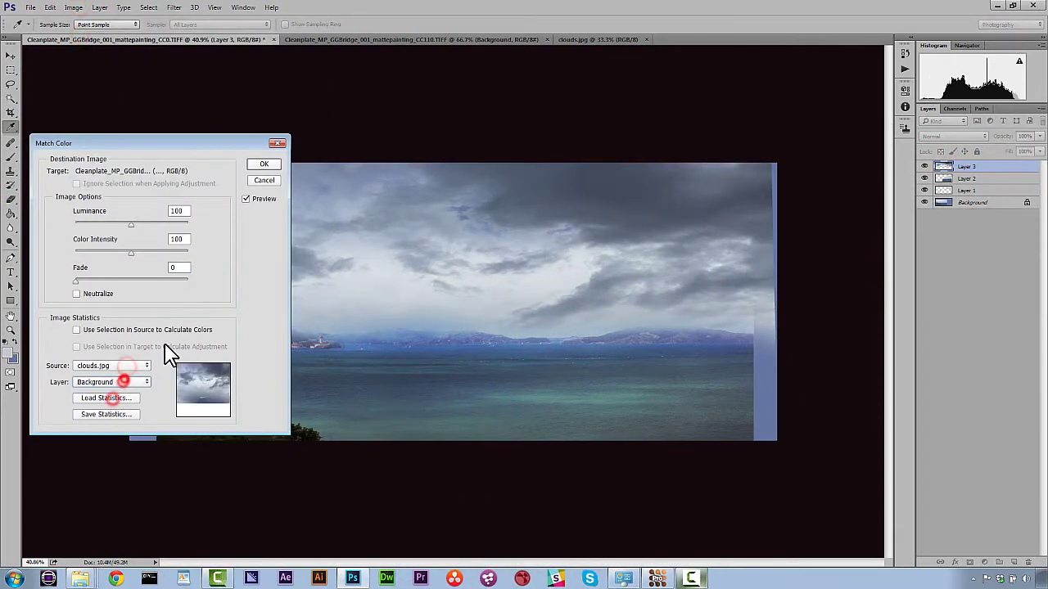
pyautogui.click(128, 365)
pyautogui.click(126, 389)
pyautogui.click(264, 179)
# Step: Apply Match Color to the cloud layer from a chosen source layer, adjusting the fade, color intensity and luminance
pyautogui.click(73, 8)
pyautogui.click(90, 35)
pyautogui.click(212, 251)
pyautogui.moveTo(171, 135); pyautogui.dragTo(595, 142)
pyautogui.click(259, 347)
pyautogui.click(260, 379)
pyautogui.moveTo(519, 275); pyautogui.dragTo(615, 275)
pyautogui.moveTo(615, 275); pyautogui.dragTo(417, 262)
pyautogui.moveTo(559, 247); pyautogui.dragTo(582, 248)
pyautogui.moveTo(582, 248); pyautogui.dragTo(554, 219)
pyautogui.moveTo(554, 219)
pyautogui.mouseDown()
pyautogui.moveTo(581, 221)
pyautogui.moveTo(560, 219)
pyautogui.mouseUp()
pyautogui.click(695, 155)
# Step: Reduce the cloud layer's contrast to -50 with Brightness/Contrast
pyautogui.click(75, 7)
pyautogui.moveTo(90, 35)
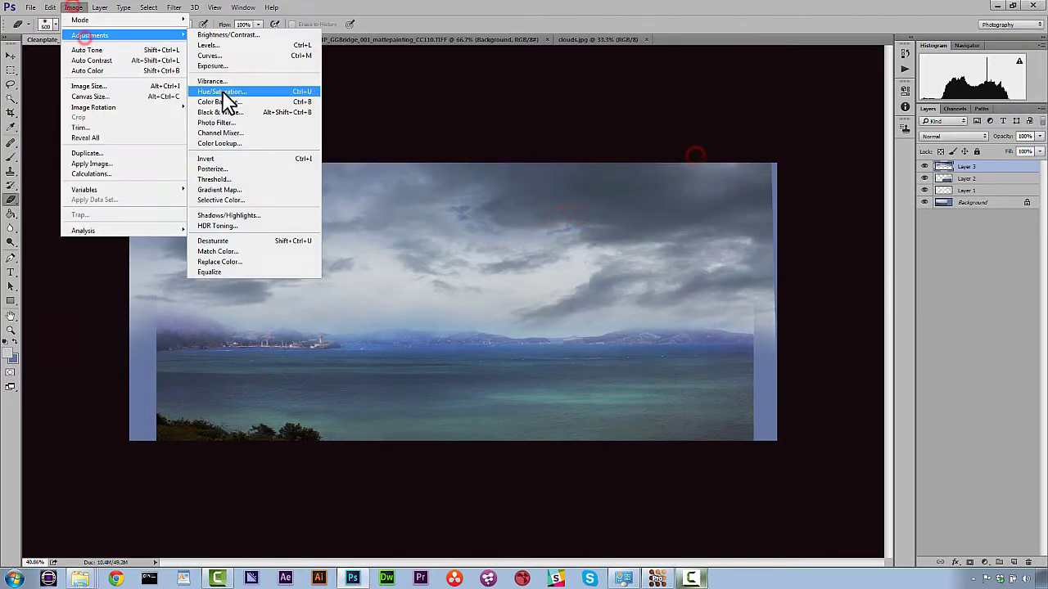
pyautogui.click(229, 35)
pyautogui.moveTo(500, 166); pyautogui.dragTo(540, 377)
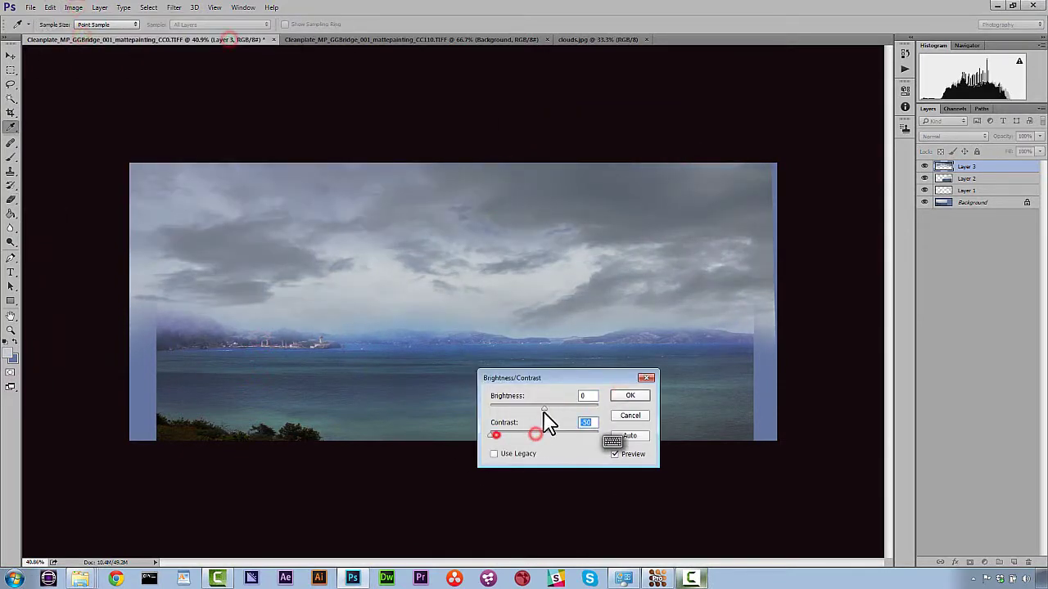
pyautogui.click(622, 395)
# Step: Adjust the cloud layer's color balance in the shadows and highlights, shifting the highlights toward cyan
pyautogui.hotkey('ctrl', 'b')
pyautogui.click(750, 143)
pyautogui.moveTo(827, 112); pyautogui.dragTo(838, 112)
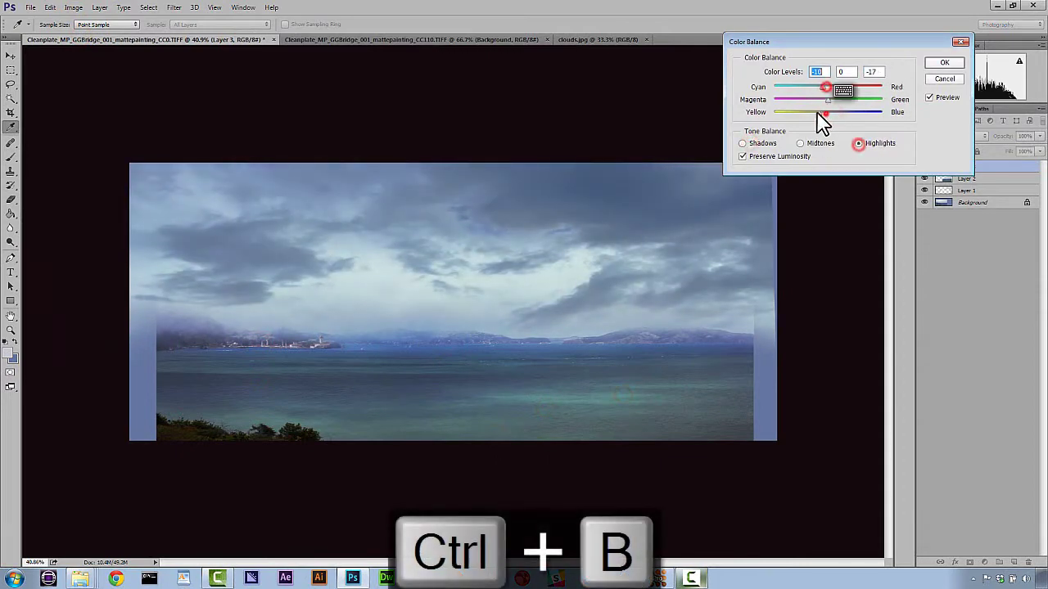
pyautogui.click(942, 63)
# Step: Lower the cloud layer's contrast further with Brightness/Contrast and raise its black output level with Levels
pyautogui.click(74, 8)
pyautogui.moveTo(90, 36)
pyautogui.click(232, 38)
pyautogui.click(630, 396)
pyautogui.hotkey('ctrl', 'l')
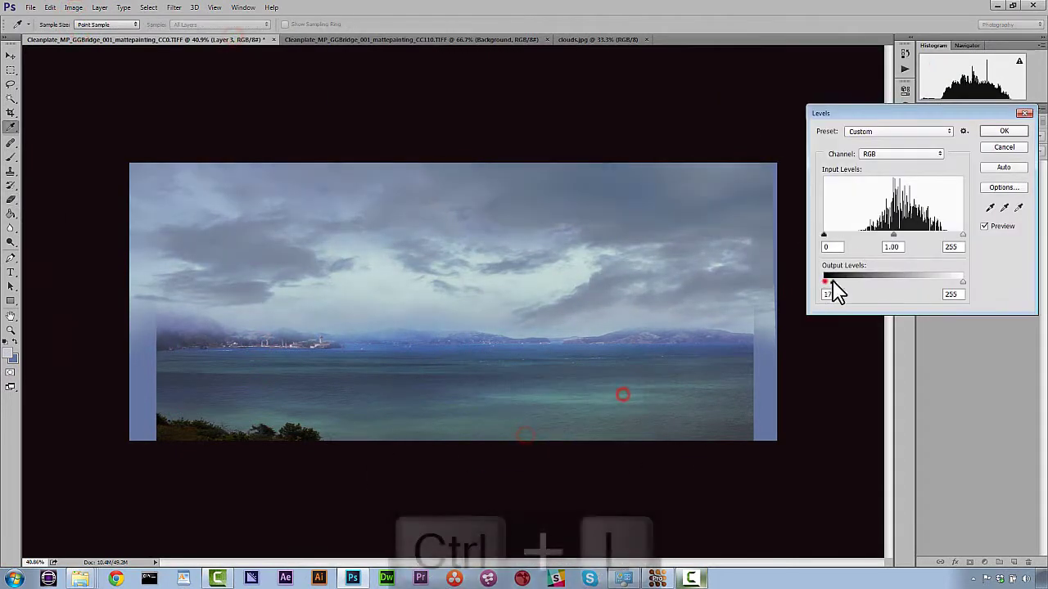
pyautogui.moveTo(835, 289); pyautogui.dragTo(846, 289)
pyautogui.click(1005, 133)
# Step: Soften the clouds along the horizon with the Eraser at 34% opacity and smudge them toward the canvas's right edge
pyautogui.press('e')
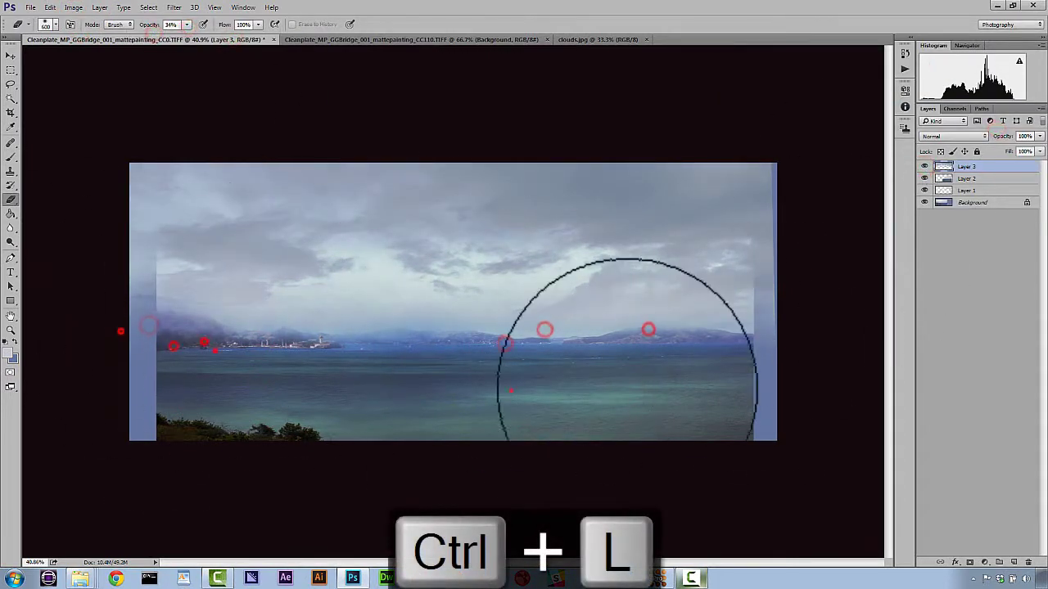
pyautogui.click(10, 228)
pyautogui.moveTo(797, 172); pyautogui.dragTo(807, 346)
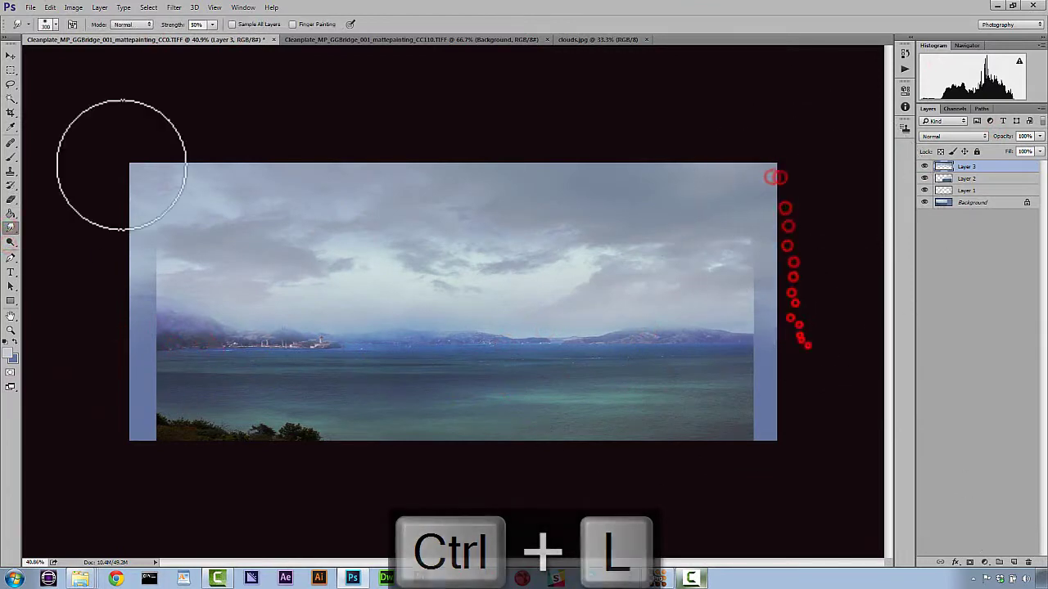
pyautogui.moveTo(764, 384); pyautogui.dragTo(781, 447)
# Step: Check Layer 2 by toggling its visibility, and hide Layer 2, Layer 1 and the Background to isolate the clouds
pyautogui.click(924, 178)
pyautogui.click(924, 179)
pyautogui.click(967, 179)
pyautogui.click(924, 179)
pyautogui.click(923, 191)
pyautogui.click(921, 203)
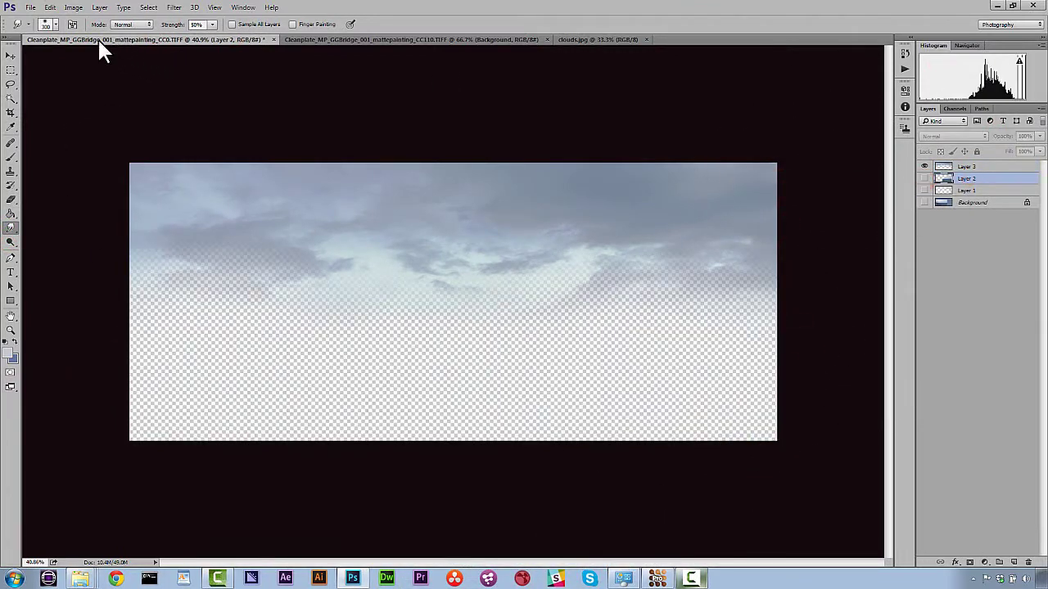
# Step: Save the isolated clouds as a PNG named clouds_transparent in the results folder, with no compression and no interlacing
pyautogui.click(29, 7)
pyautogui.click(33, 126)
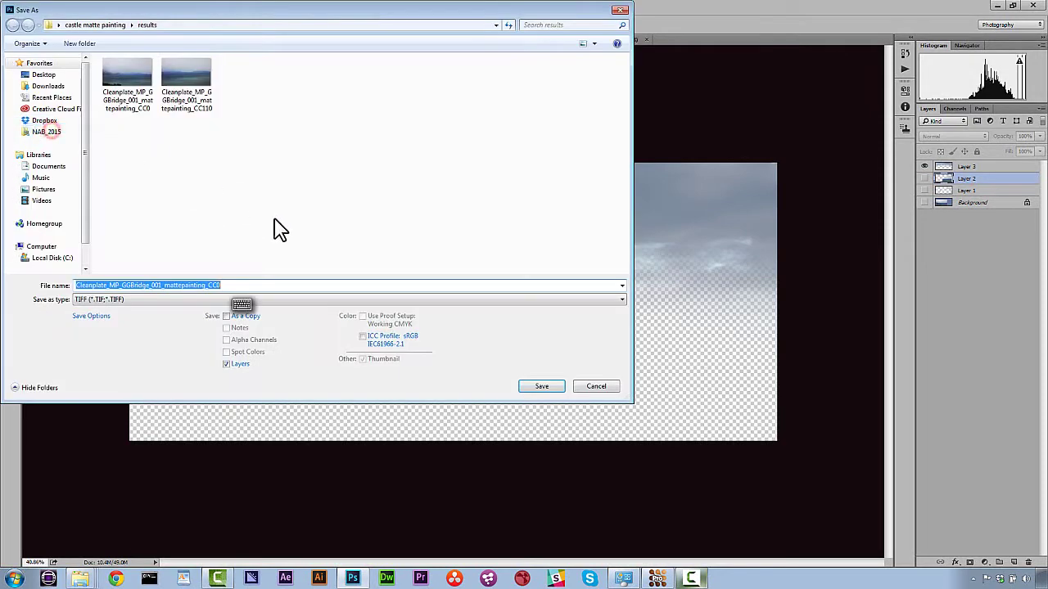
pyautogui.click(154, 299)
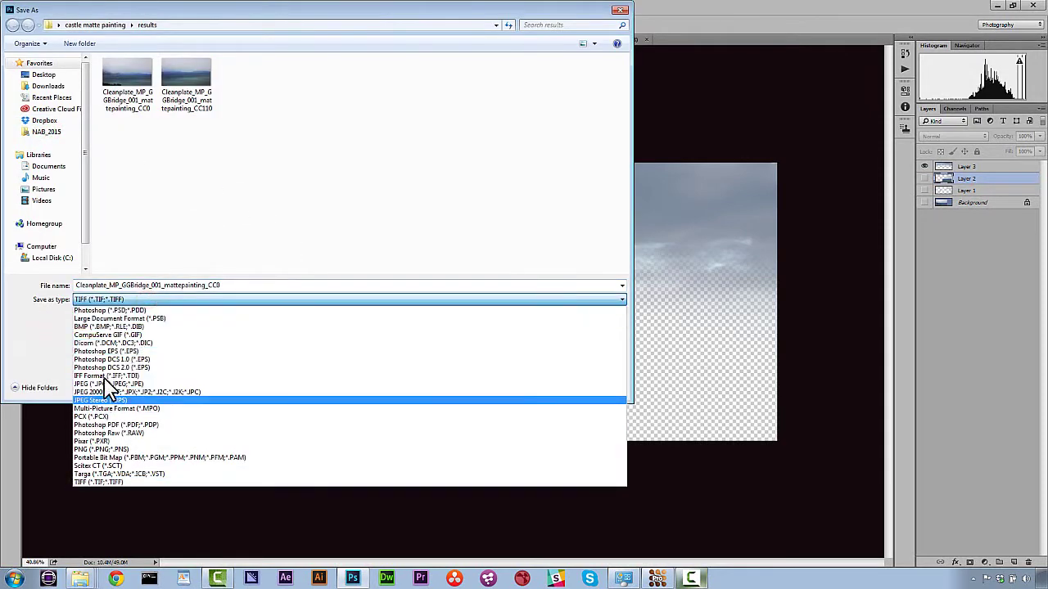
pyautogui.click(90, 449)
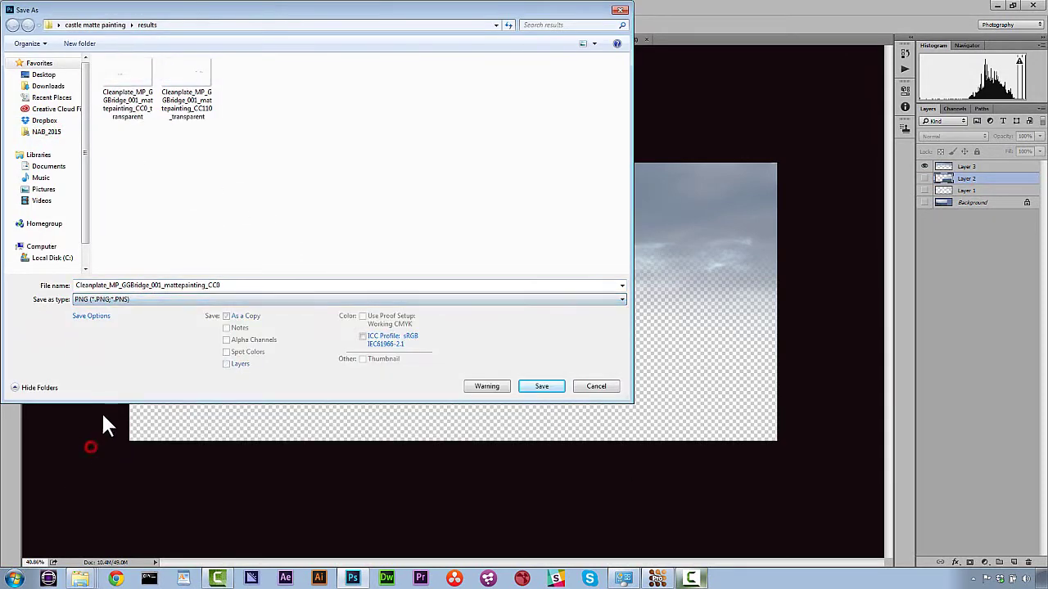
pyautogui.doubleClick(231, 285)
pyautogui.click(249, 284)
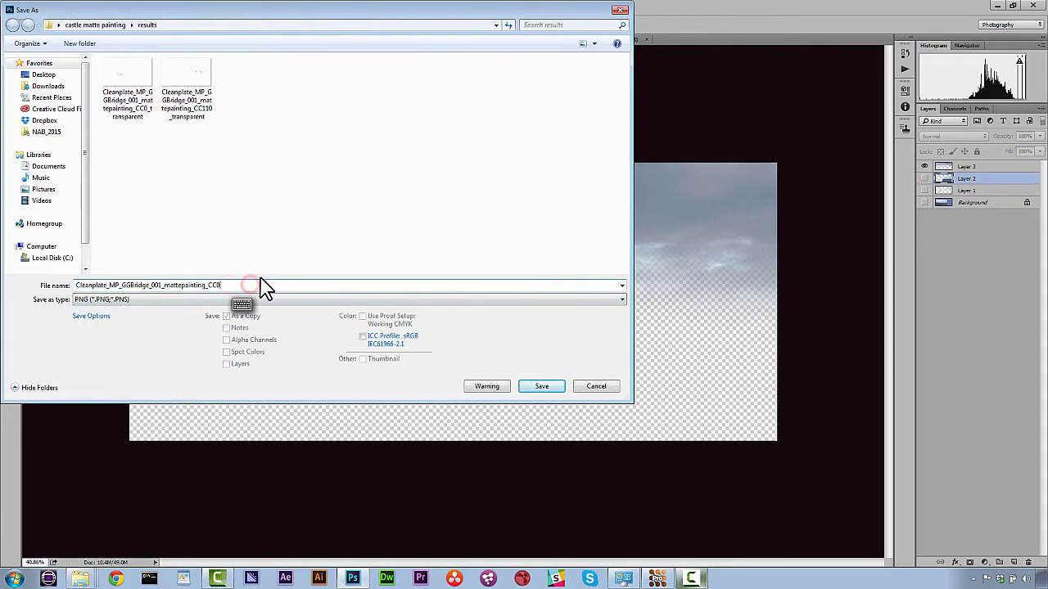
pyautogui.write('_cl')
pyautogui.press('BackSpace')
pyautogui.press('BackSpace')
pyautogui.press('BackSpace')
pyautogui.press('BackSpace')
pyautogui.press('BackSpace')
pyautogui.press('BackSpace')
pyautogui.press('BackSpace')
pyautogui.press('BackSpace')
pyautogui.press('BackSpace')
pyautogui.press('BackSpace')
pyautogui.press('BackSpace')
pyautogui.press('BackSpace')
pyautogui.press('BackSpace')
pyautogui.press('BackSpace')
pyautogui.press('BackSpace')
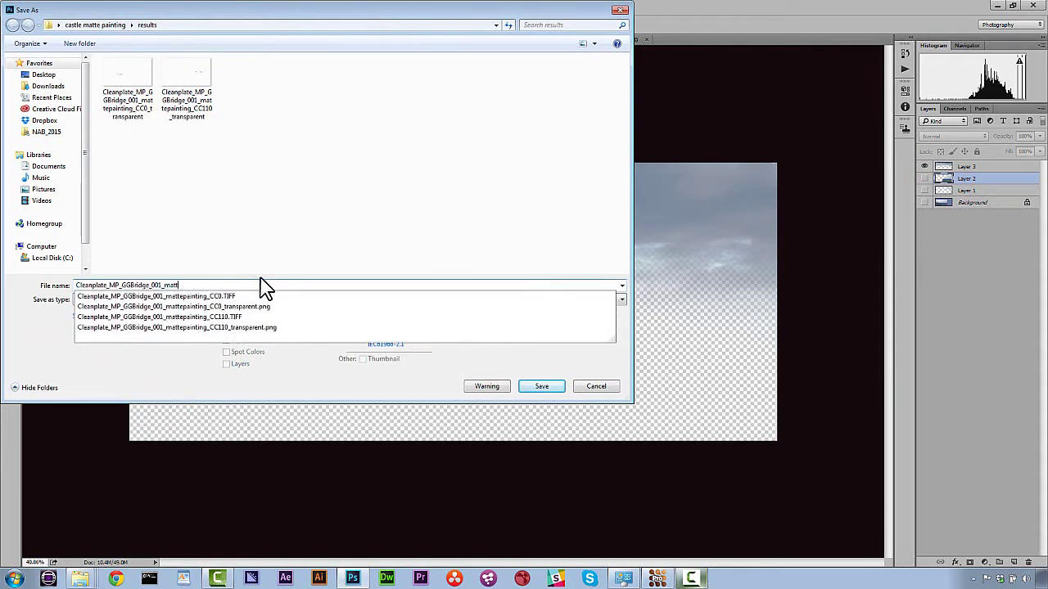
pyautogui.press('BackSpace')
pyautogui.press('BackSpace')
pyautogui.press('BackSpace')
pyautogui.press('BackSpace')
pyautogui.press('BackSpace')
pyautogui.press('BackSpace')
pyautogui.press('BackSpace')
pyautogui.press('BackSpace')
pyautogui.press('BackSpace')
pyautogui.press('BackSpace')
pyautogui.press('BackSpace')
pyautogui.press('BackSpace')
pyautogui.press('BackSpace')
pyautogui.press('BackSpace')
pyautogui.press('BackSpace')
pyautogui.write('clouds_transparent')
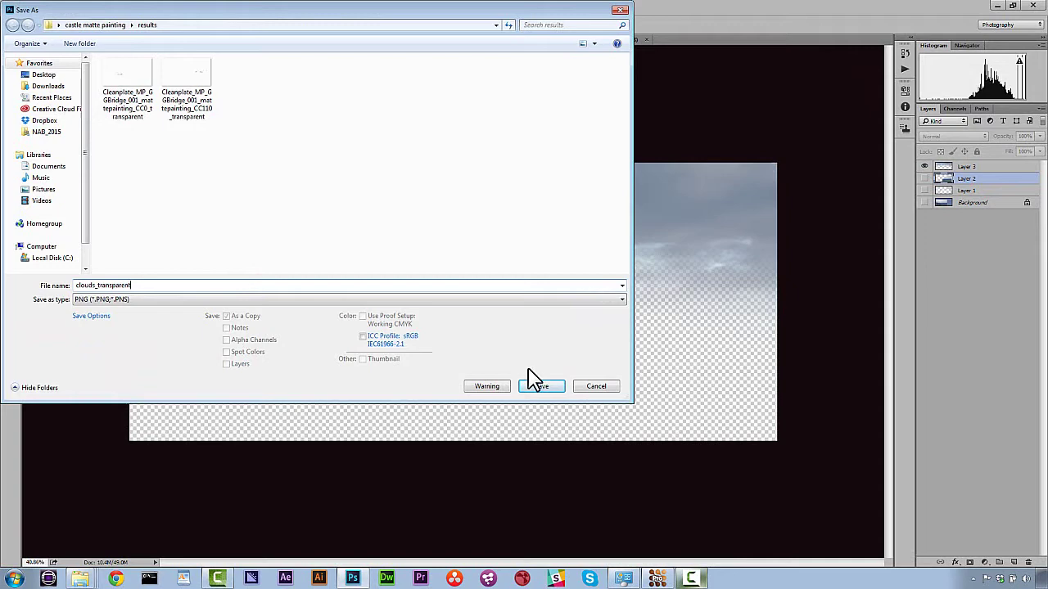
pyautogui.click(532, 381)
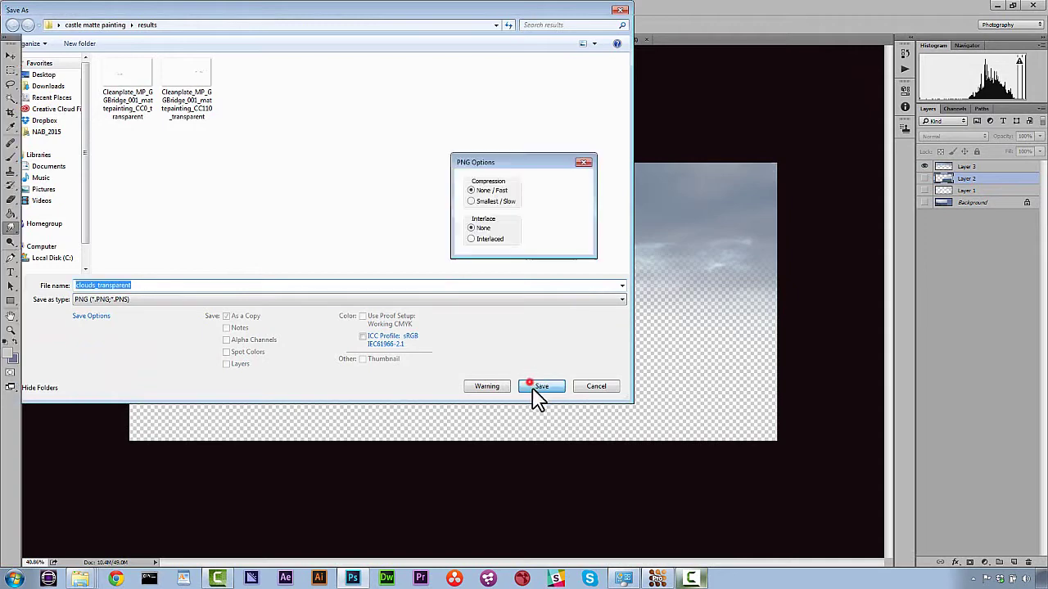
pyautogui.click(552, 181)
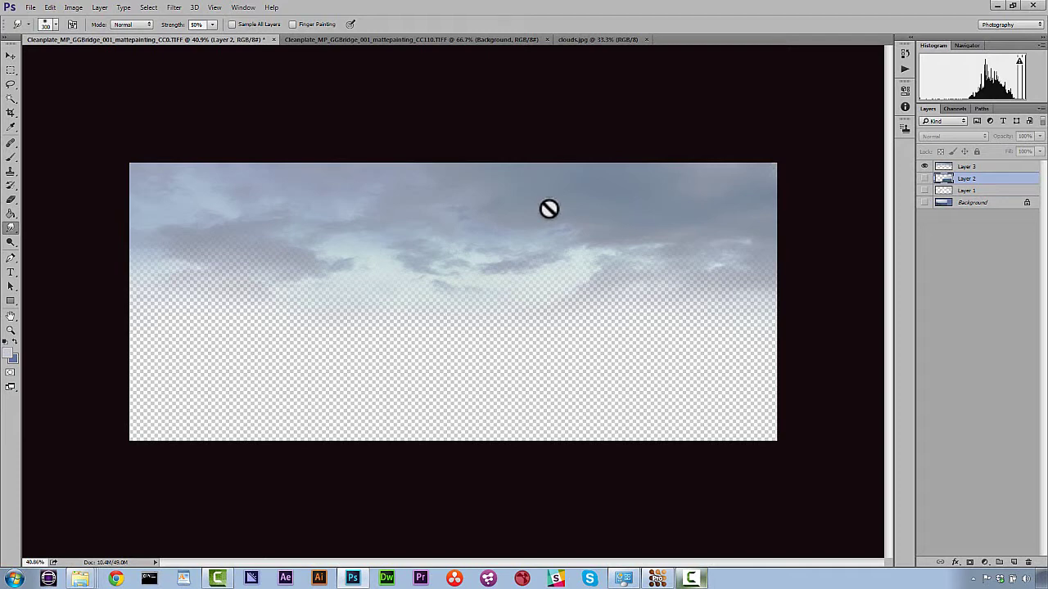
# Step: Switch to mocha Pro, return to frame 0, and activate the left side layer for work in the Insert module
pyautogui.click(657, 581)
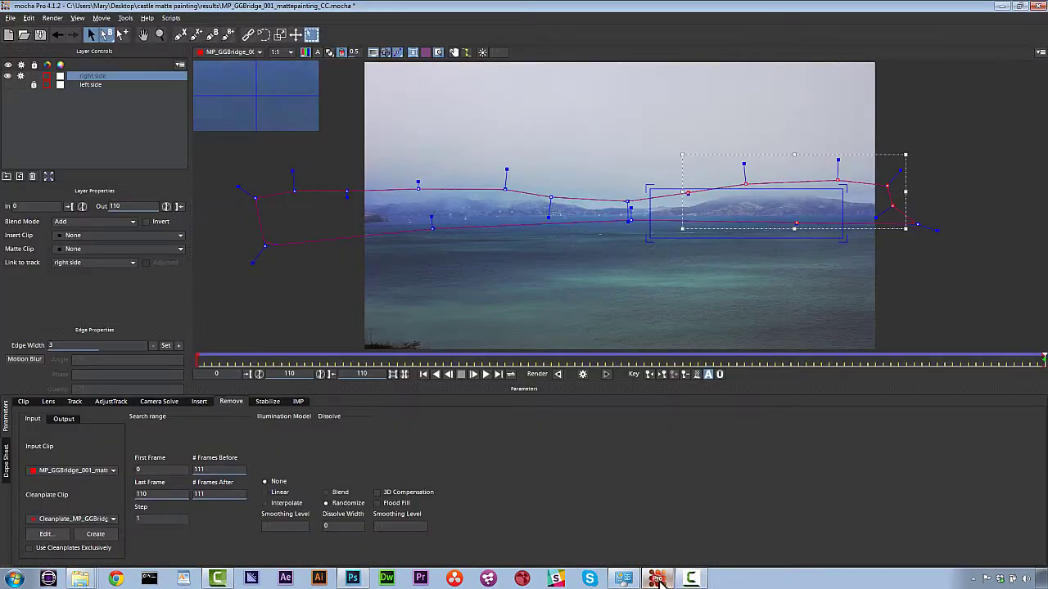
pyautogui.moveTo(266, 359); pyautogui.dragTo(137, 357)
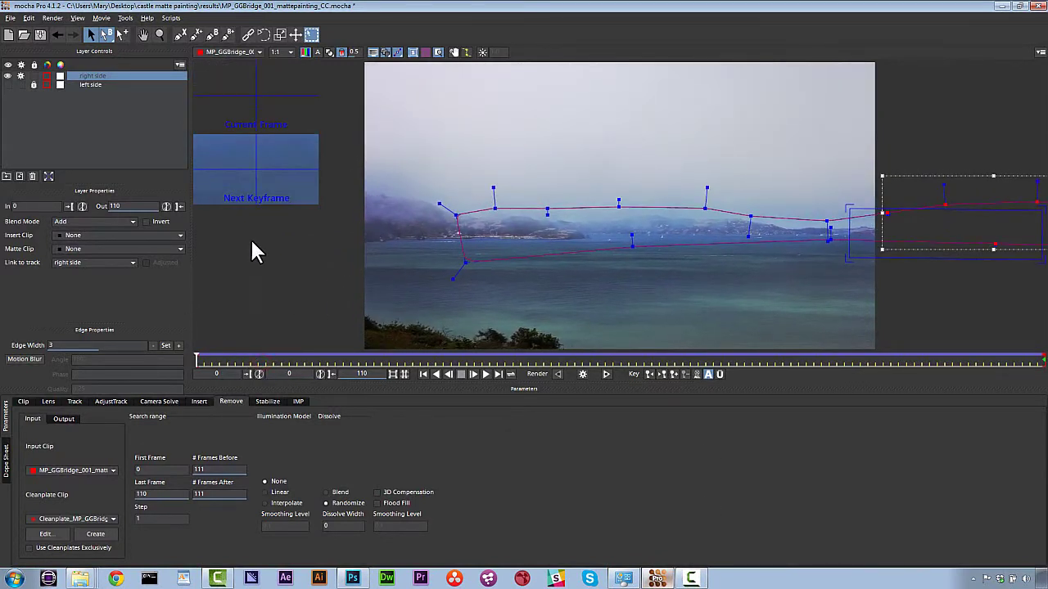
pyautogui.click(20, 75)
pyautogui.click(89, 84)
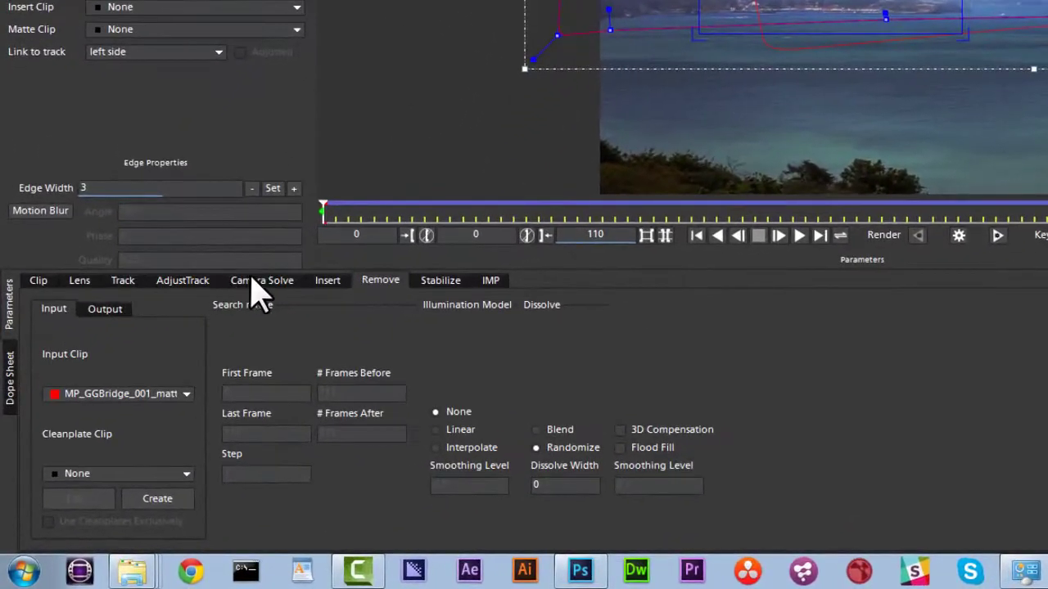
pyautogui.click(289, 316)
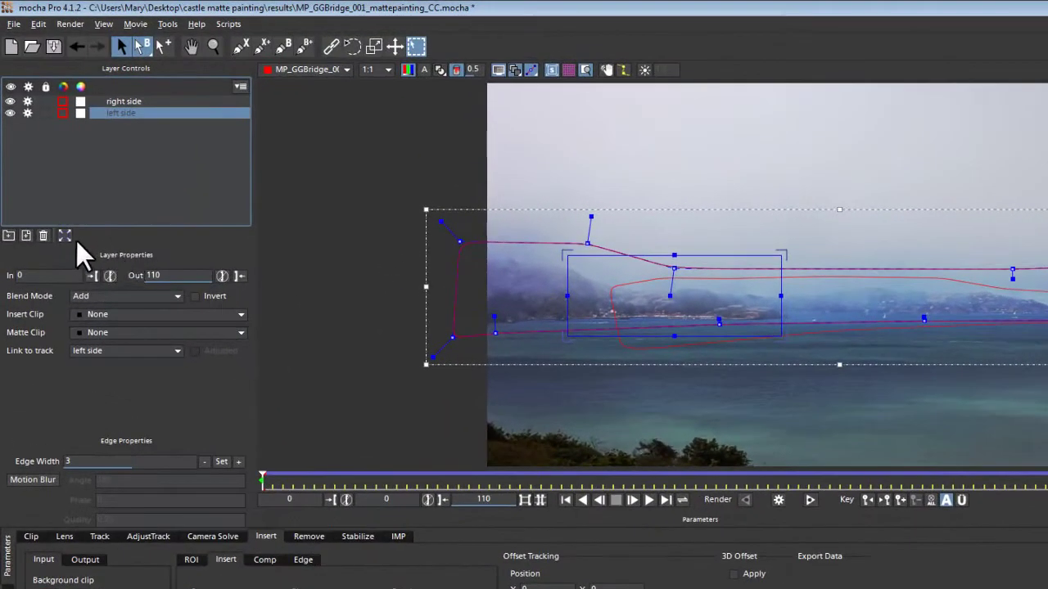
# Step: Fit the left side layer's surface to the full frame and import Cleanplate_MP_GGBridge_001_mattepainting_CC0_transparent.png as its insert clip
pyautogui.click(65, 235)
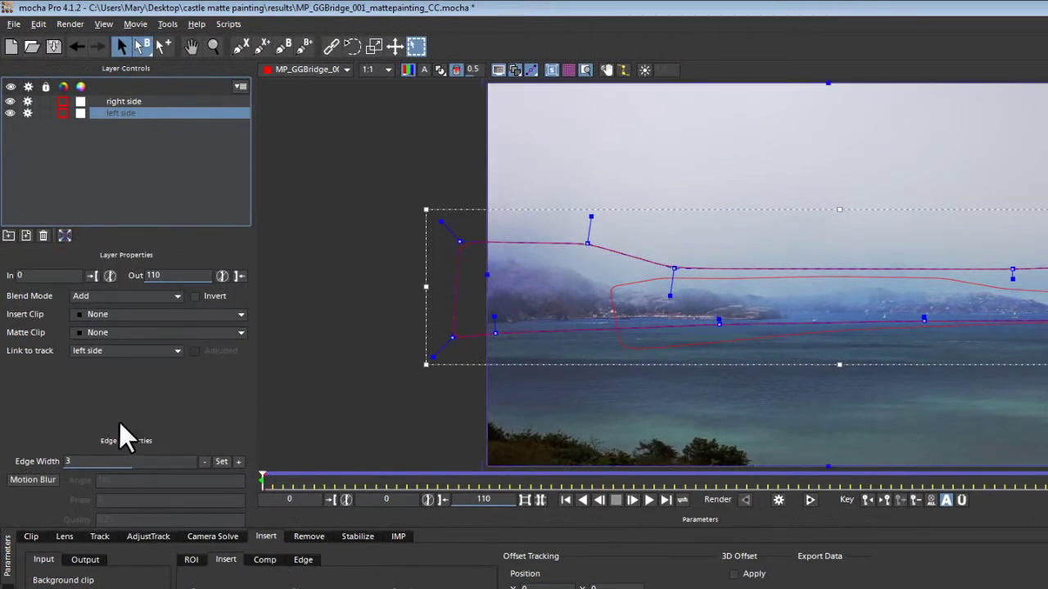
pyautogui.click(81, 314)
pyautogui.click(115, 323)
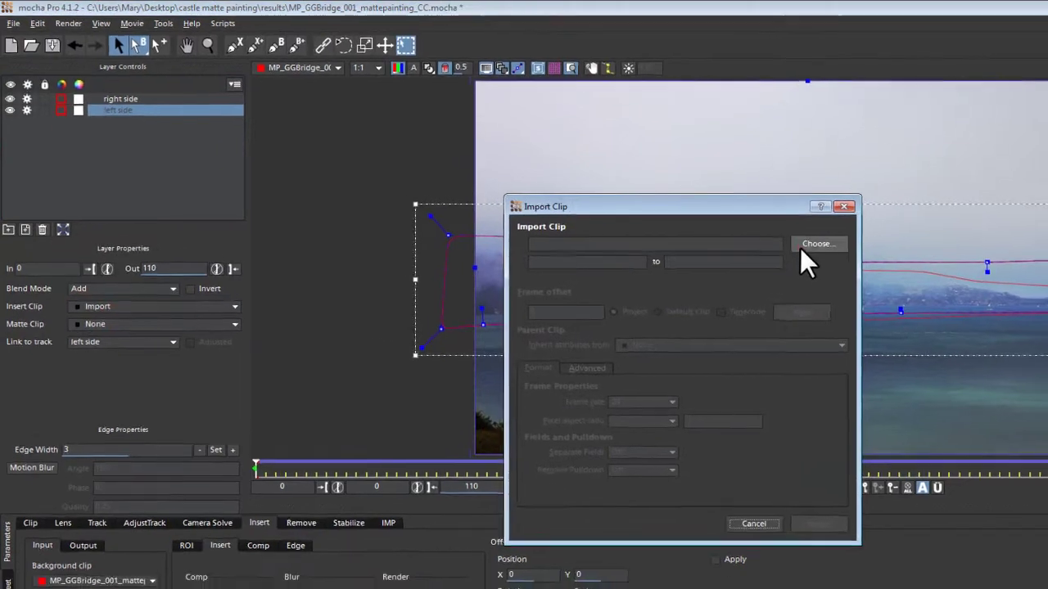
pyautogui.click(820, 254)
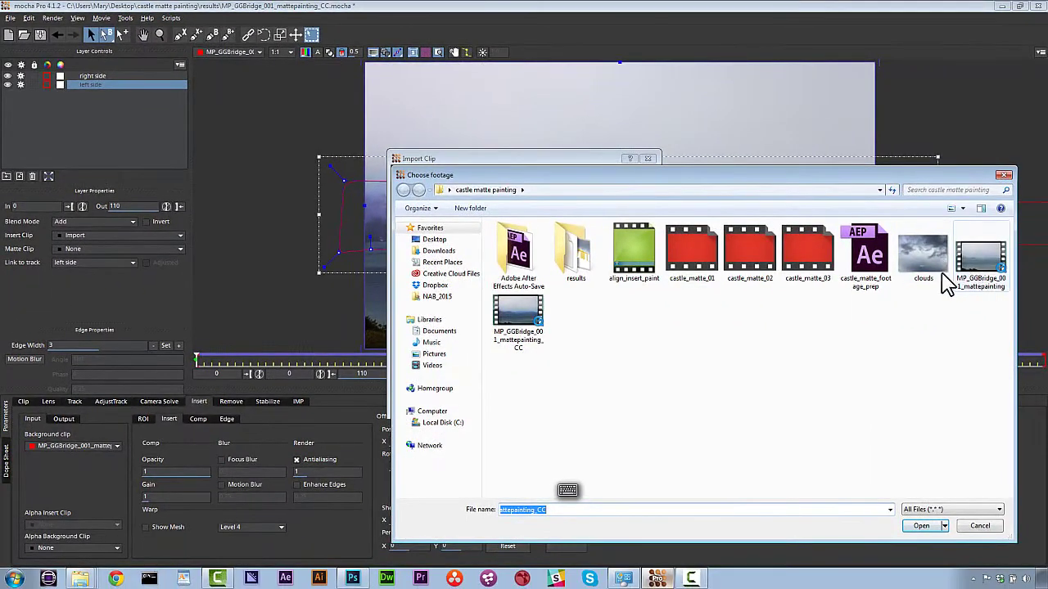
pyautogui.doubleClick(577, 251)
pyautogui.click(517, 261)
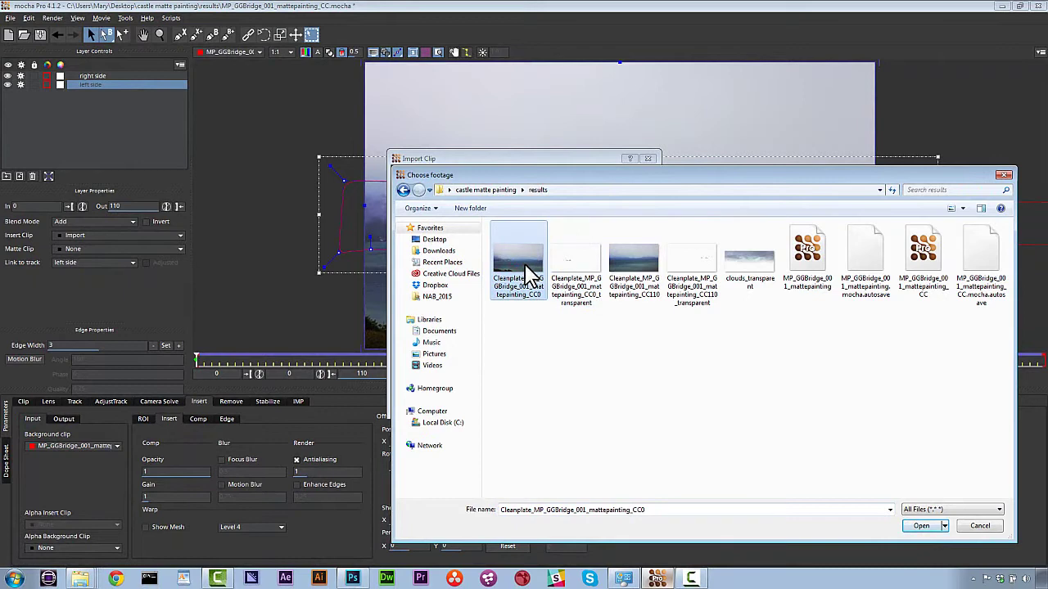
pyautogui.click(575, 277)
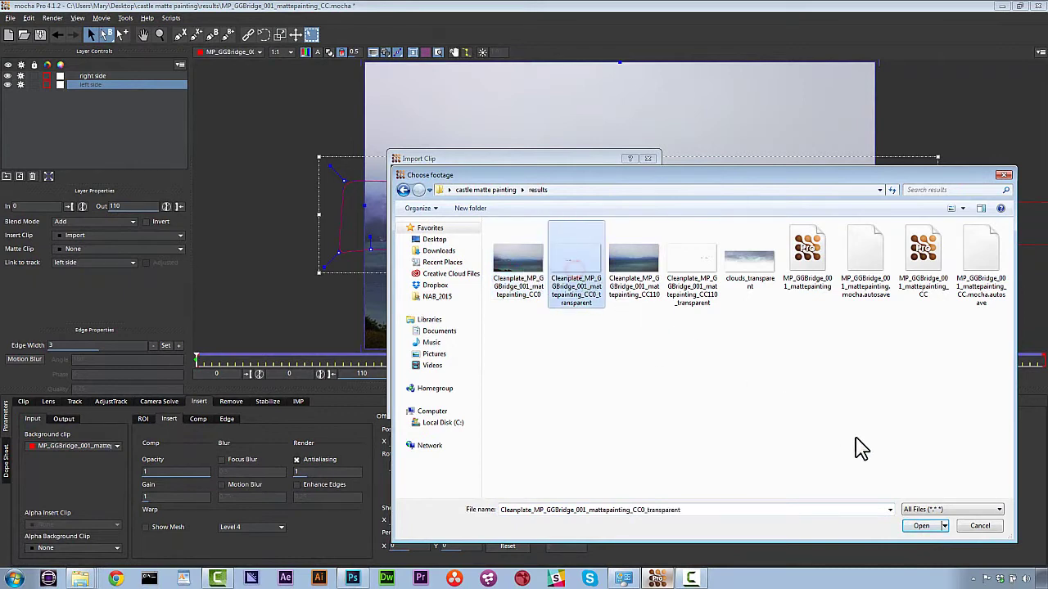
pyautogui.click(921, 526)
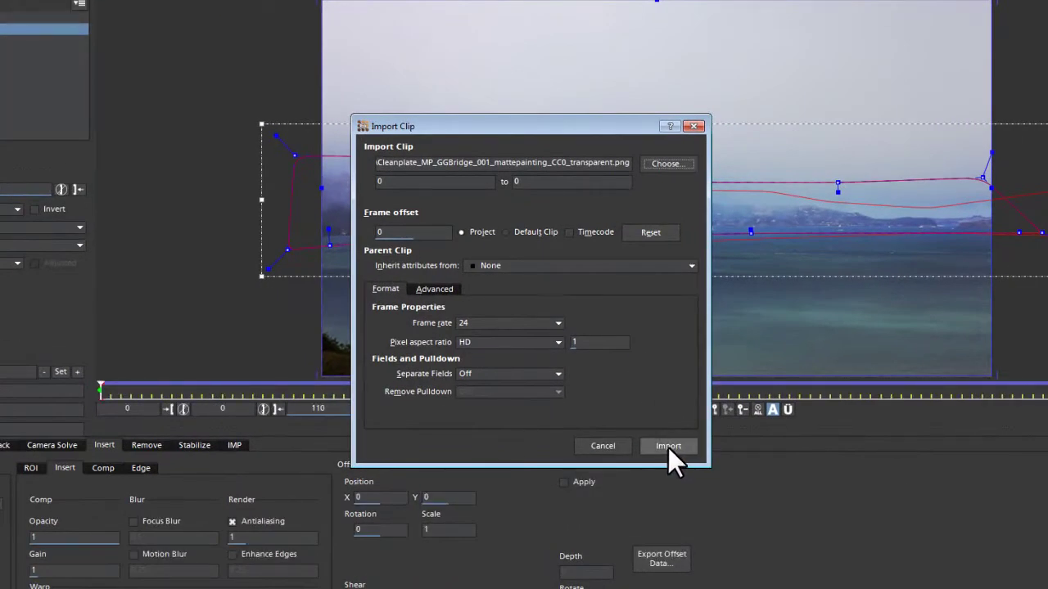
pyautogui.click(667, 446)
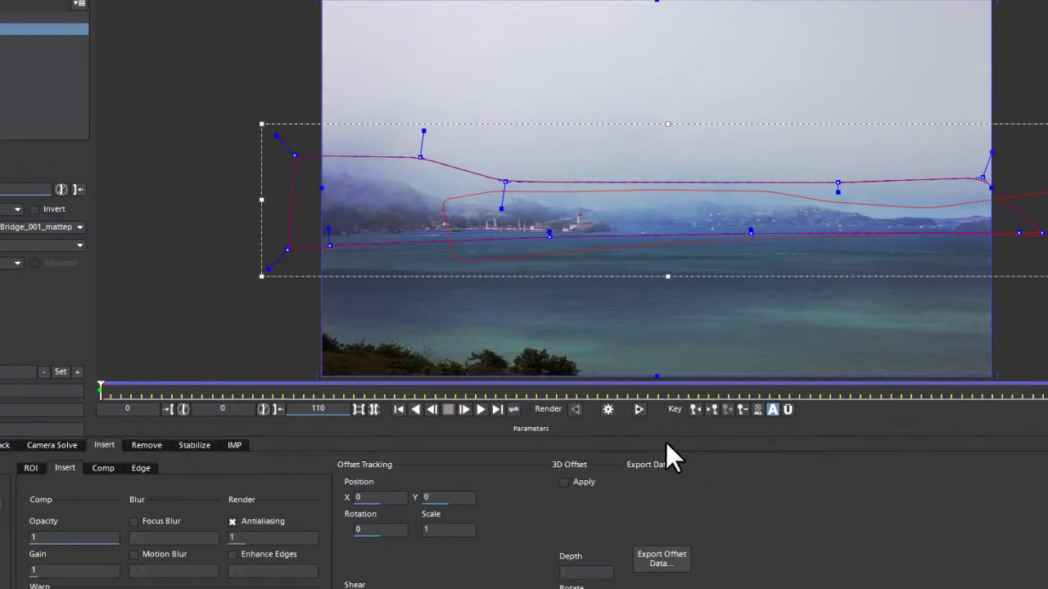
# Step: Scrub from frame 0 to frame 110 and back to check how the left side insert follows the shot
pyautogui.moveTo(100, 386); pyautogui.dragTo(1036, 365)
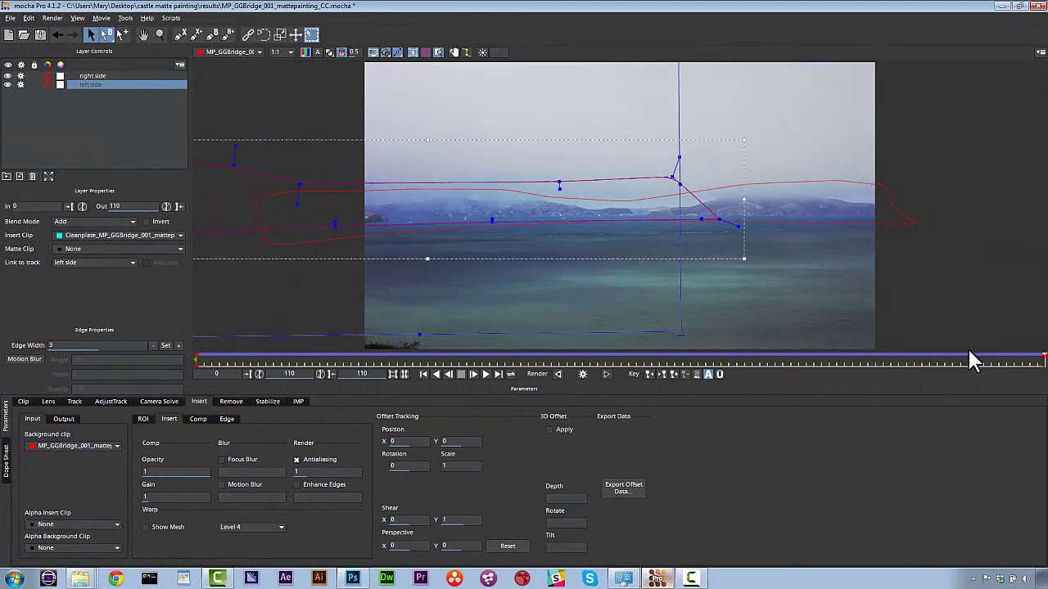
pyautogui.moveTo(843, 360); pyautogui.dragTo(273, 362)
pyautogui.moveTo(222, 340); pyautogui.dragTo(105, 338)
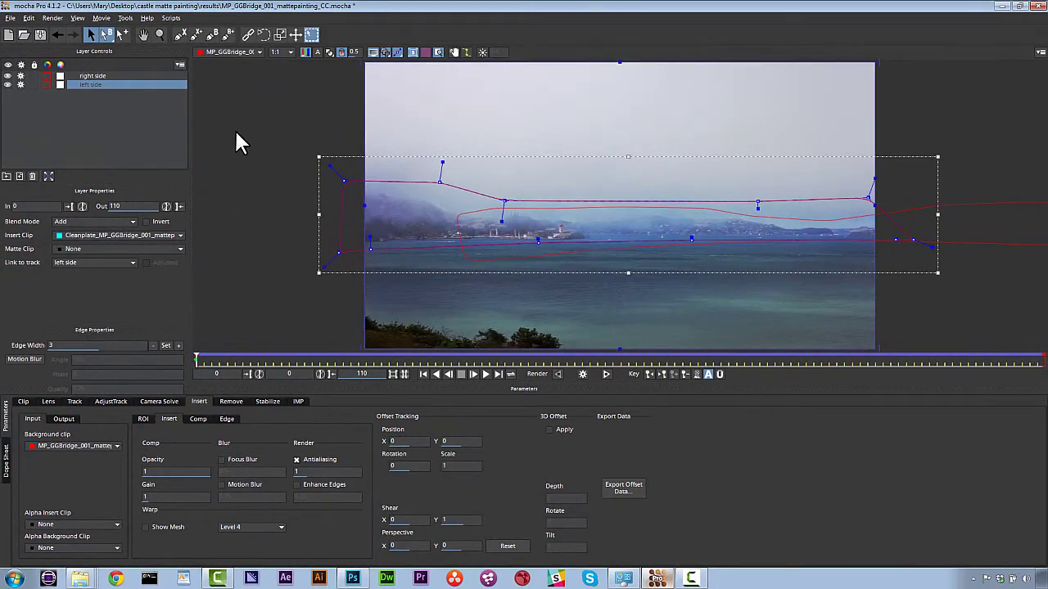
# Step: Select the right side layer and fit its surface to the full image at frame 110
pyautogui.click(86, 75)
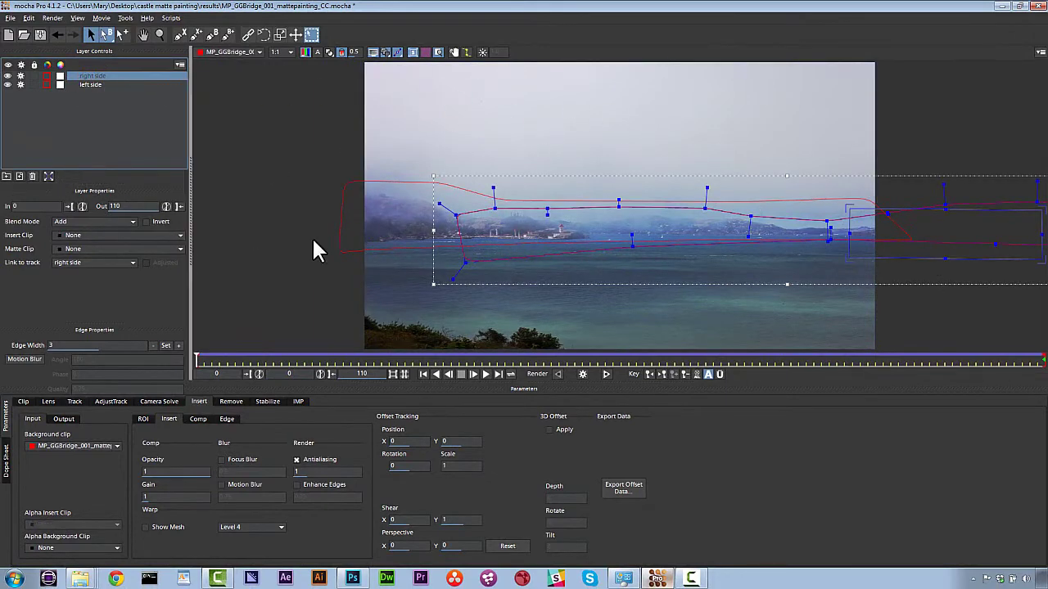
pyautogui.moveTo(199, 360); pyautogui.dragTo(1043, 355)
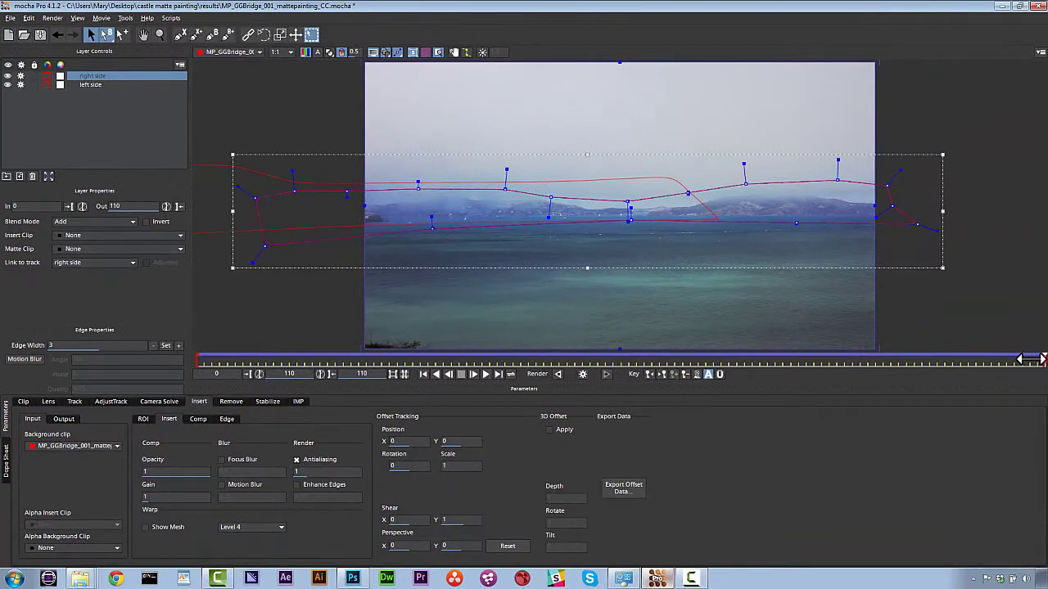
pyautogui.moveTo(1029, 358)
pyautogui.mouseDown()
pyautogui.moveTo(290, 314)
pyautogui.moveTo(1043, 359)
pyautogui.mouseUp()
pyautogui.click(211, 170)
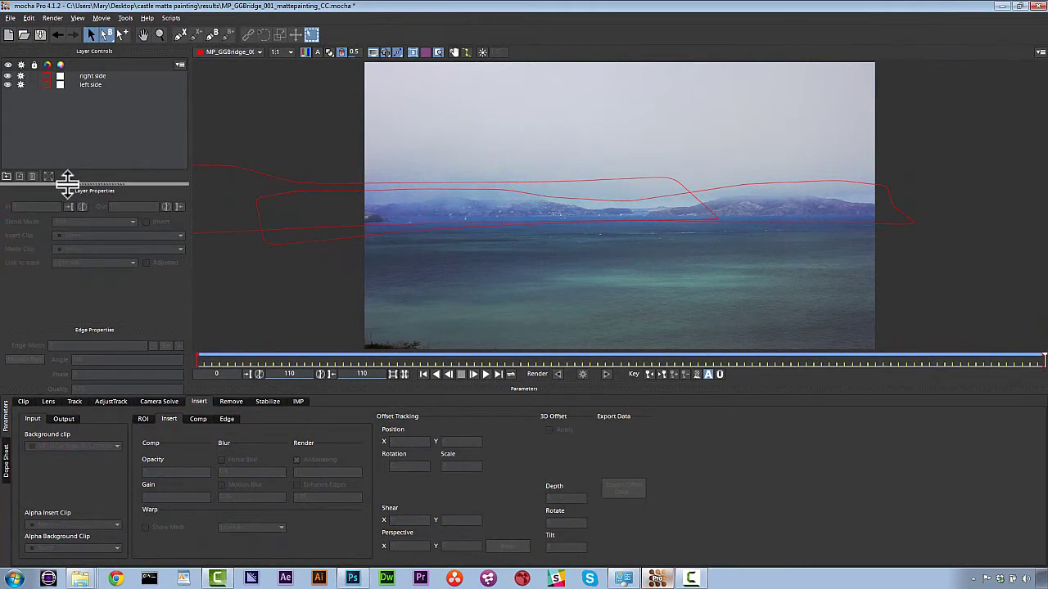
pyautogui.click(95, 73)
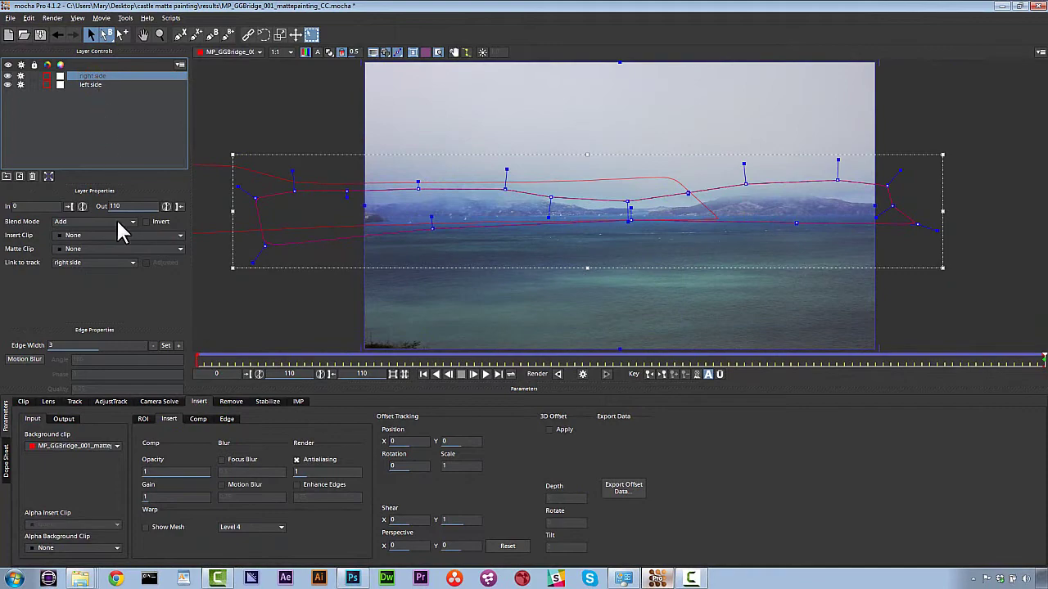
# Step: Import Cleanplate_MP_GGBridge_001_mattepainting_CC110_transparent.png as the right side layer's insert clip and check it by scrubbing back to frame 58
pyautogui.click(67, 231)
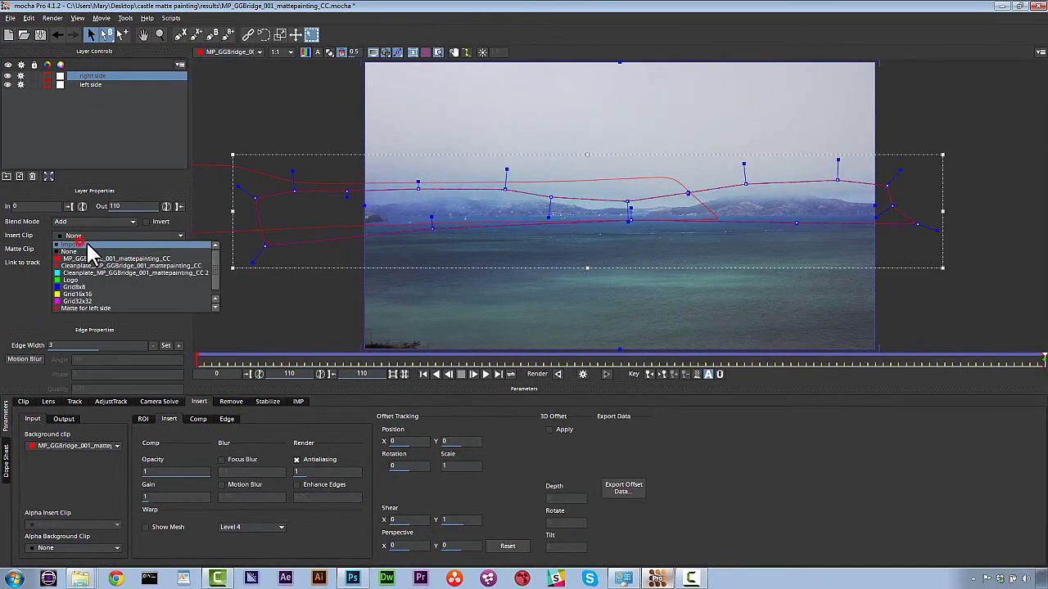
pyautogui.click(78, 242)
pyautogui.click(623, 187)
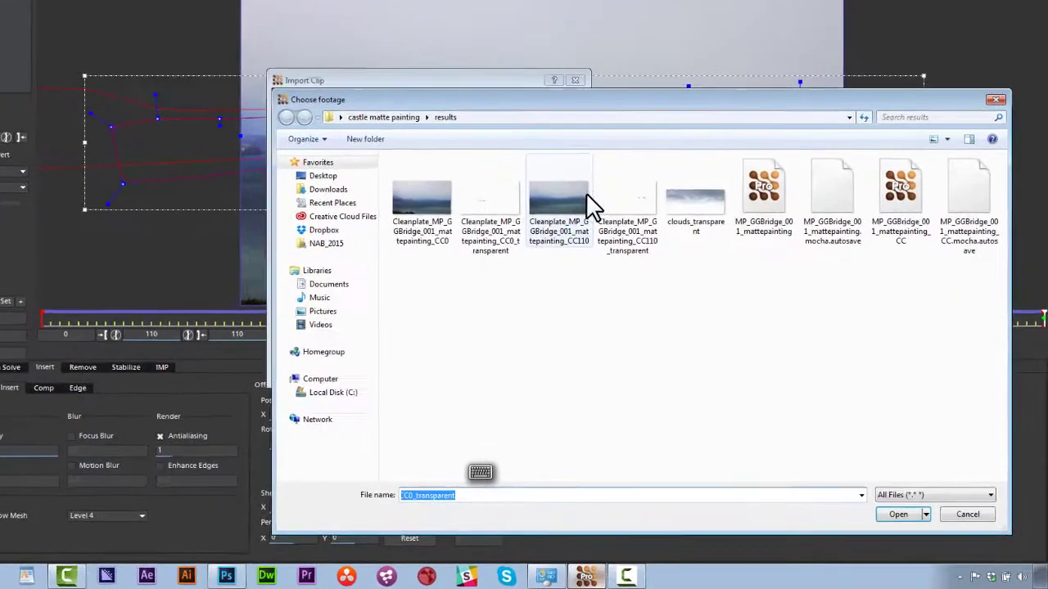
pyautogui.click(693, 261)
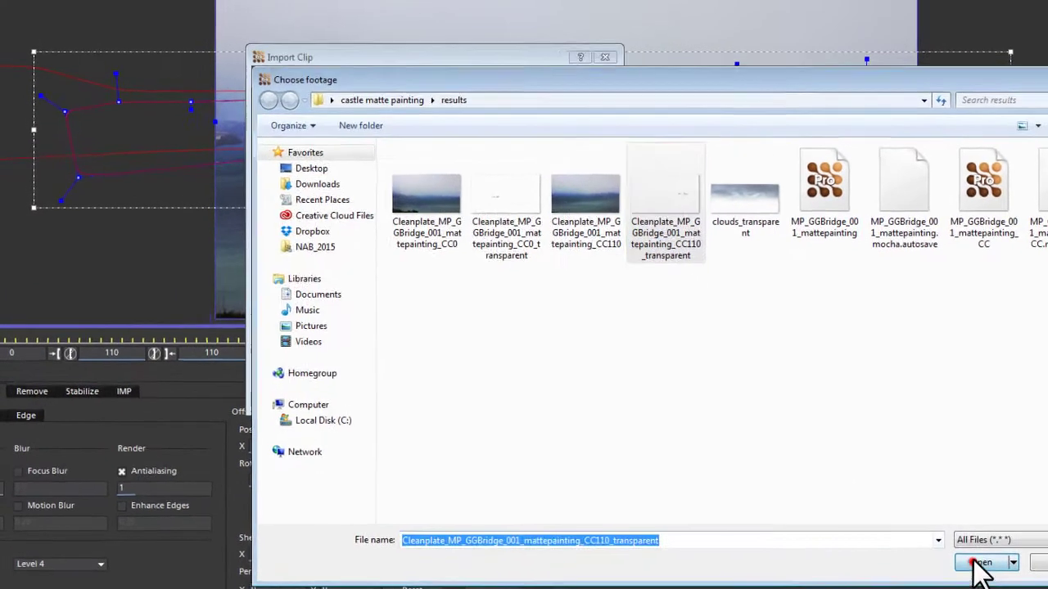
pyautogui.click(899, 511)
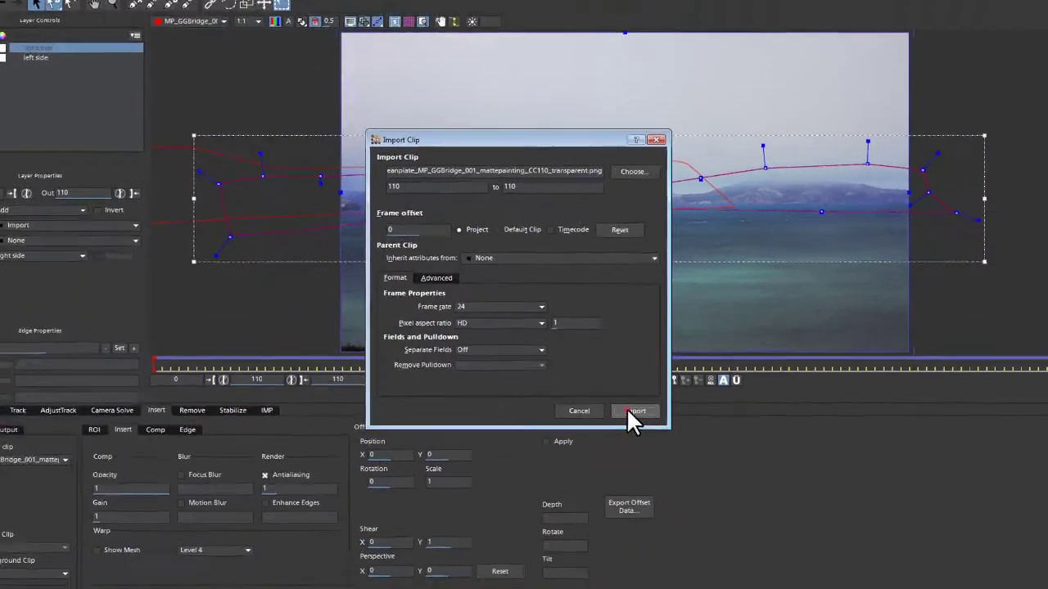
pyautogui.click(632, 411)
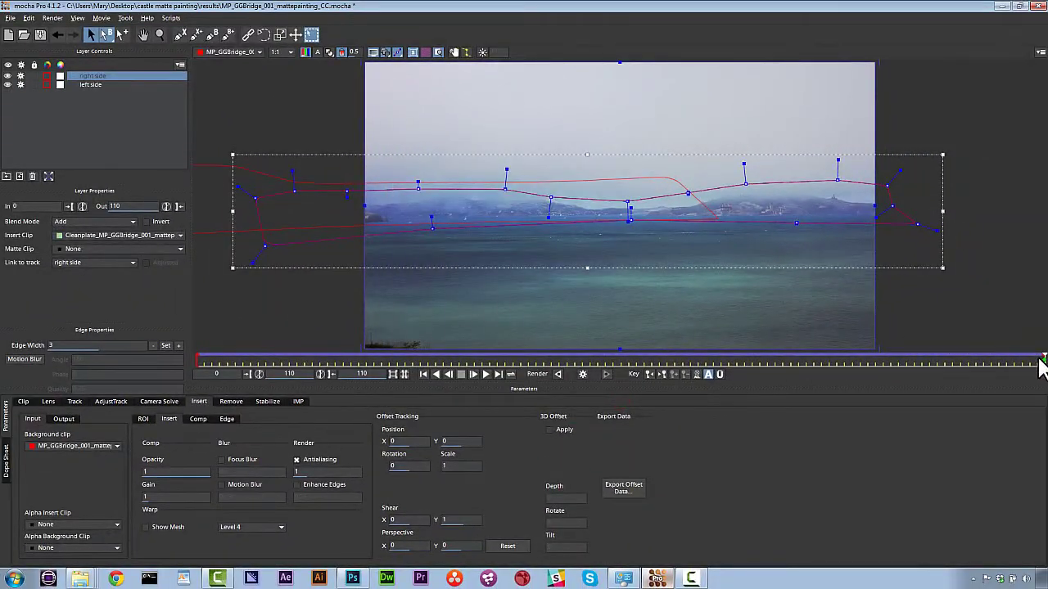
pyautogui.moveTo(1023, 363); pyautogui.dragTo(641, 328)
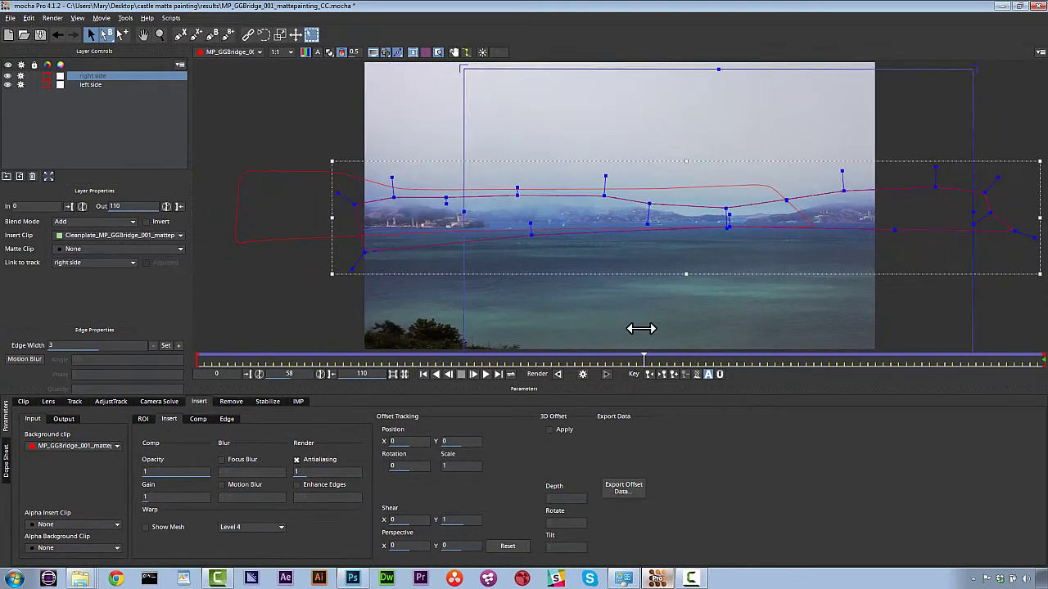
# Step: Turn off processing for the right side and left side layers and draw a large X-spline around the sky down to the waterline
pyautogui.click(23, 76)
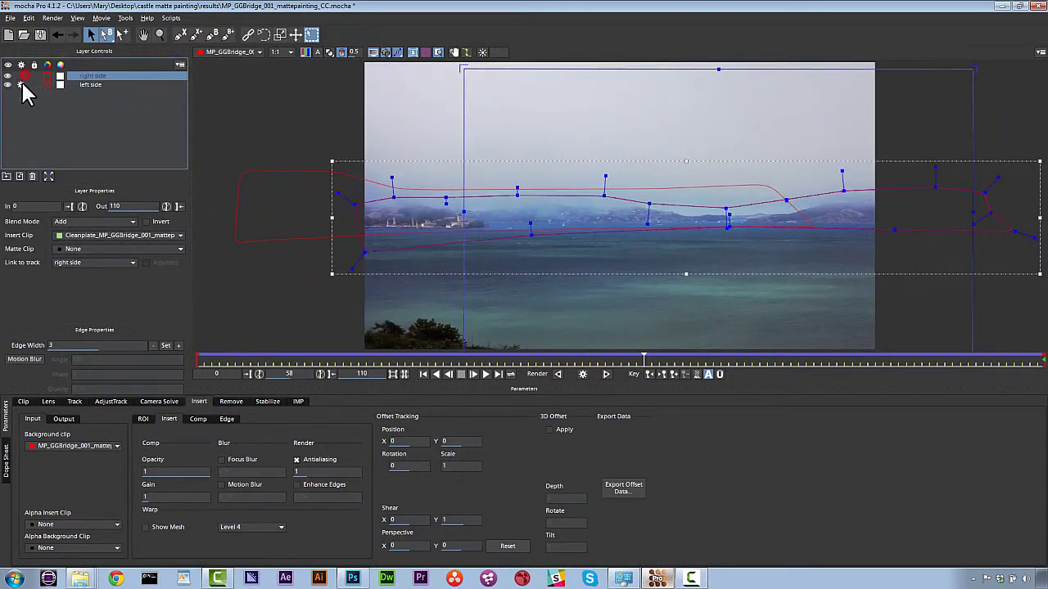
pyautogui.click(159, 34)
pyautogui.click(564, 154)
pyautogui.click(564, 157)
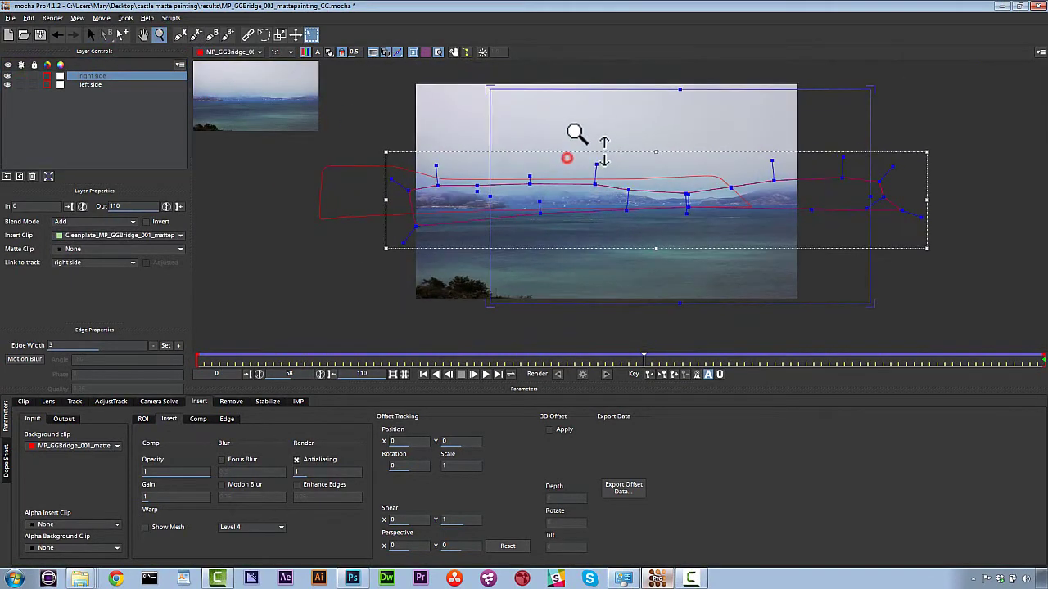
pyautogui.click(180, 35)
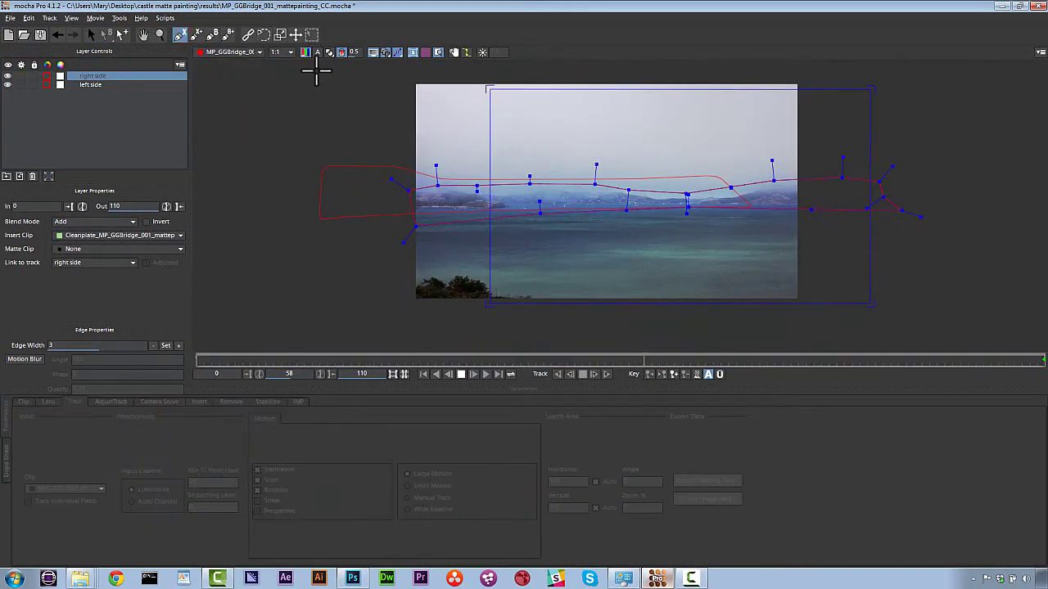
pyautogui.moveTo(511, 142); pyautogui.dragTo(495, 209)
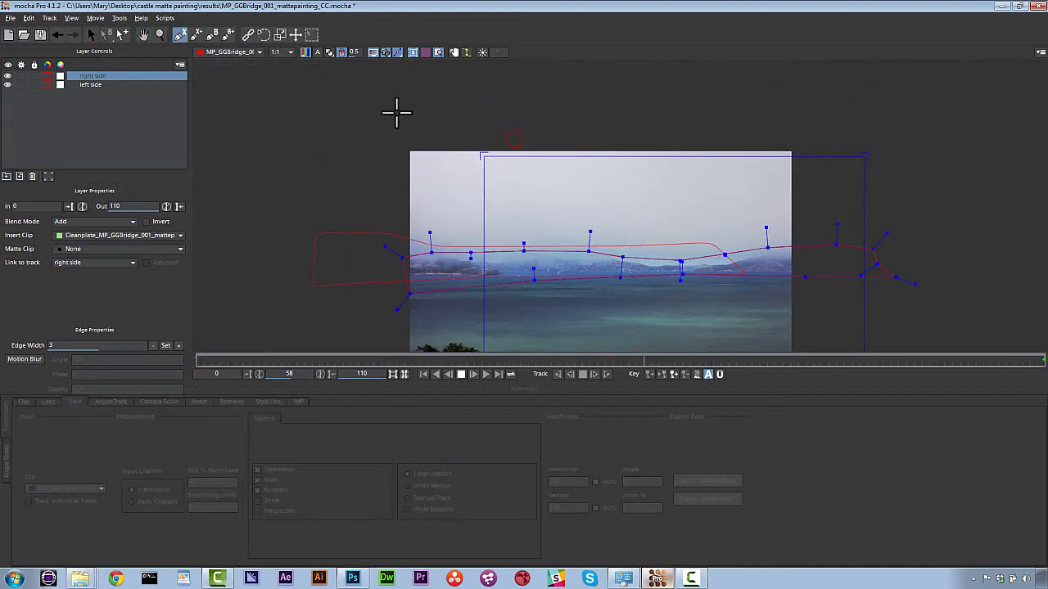
pyautogui.click(264, 89)
pyautogui.click(868, 80)
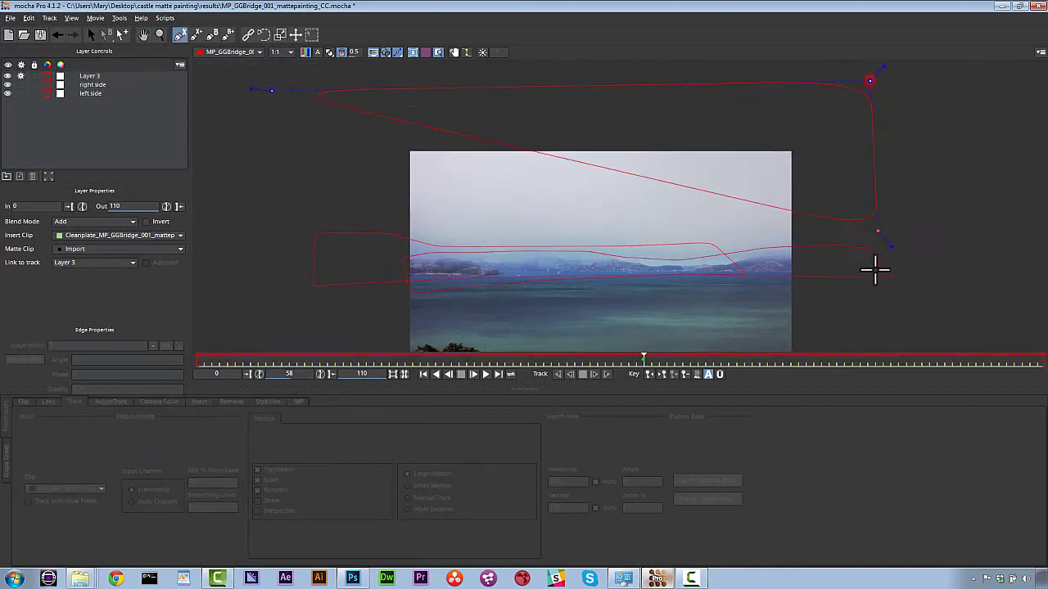
pyautogui.click(877, 273)
pyautogui.click(369, 276)
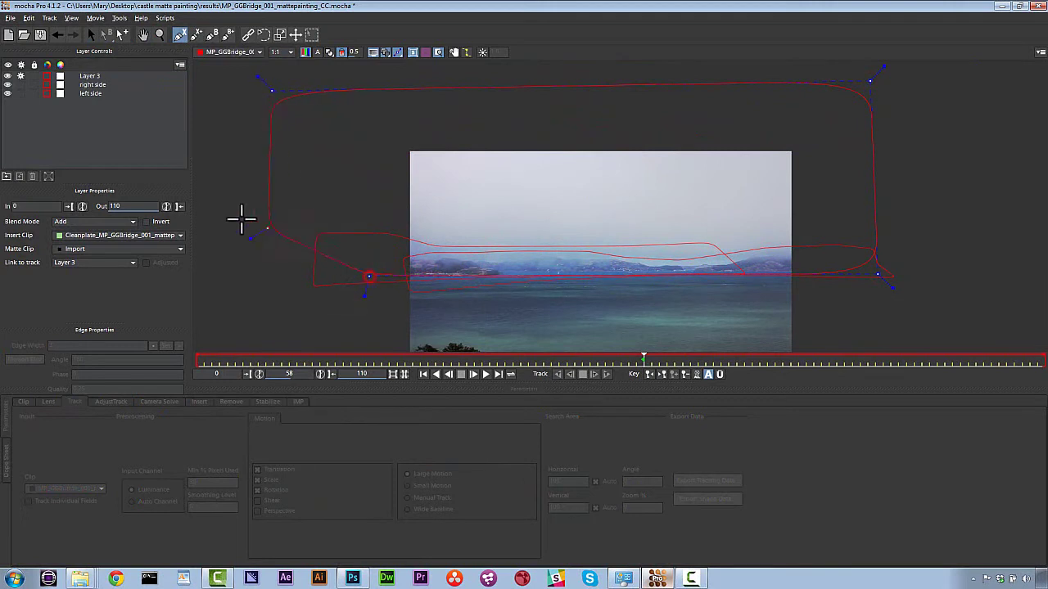
pyautogui.click(264, 88)
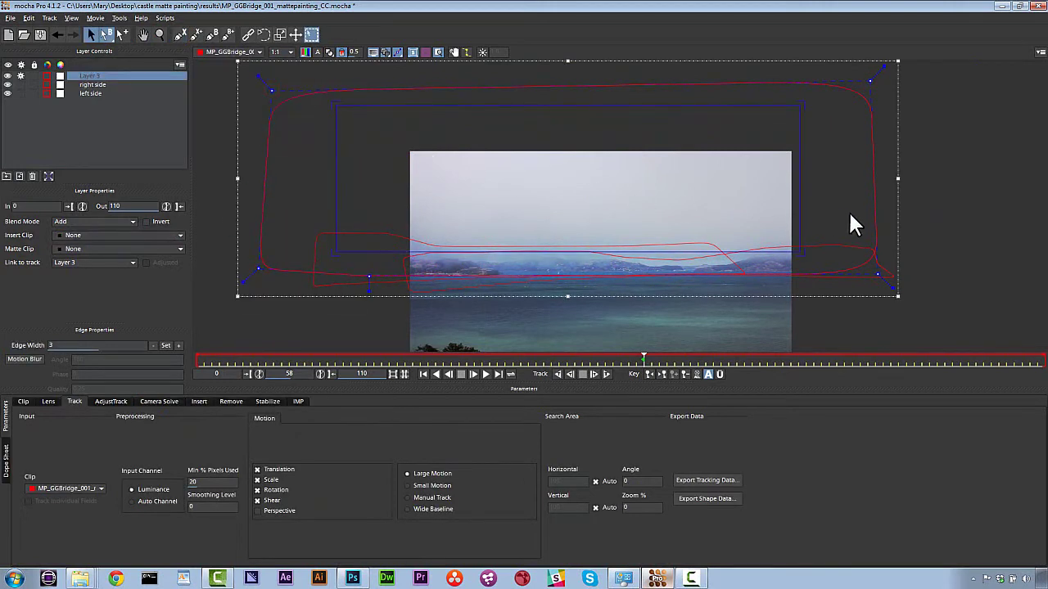
# Step: Widen the sky spline by moving its four corner points farther beyond both sides of the frame
pyautogui.moveTo(874, 86); pyautogui.dragTo(947, 86)
pyautogui.moveTo(879, 275); pyautogui.dragTo(950, 272)
pyautogui.moveTo(258, 269); pyautogui.dragTo(235, 279)
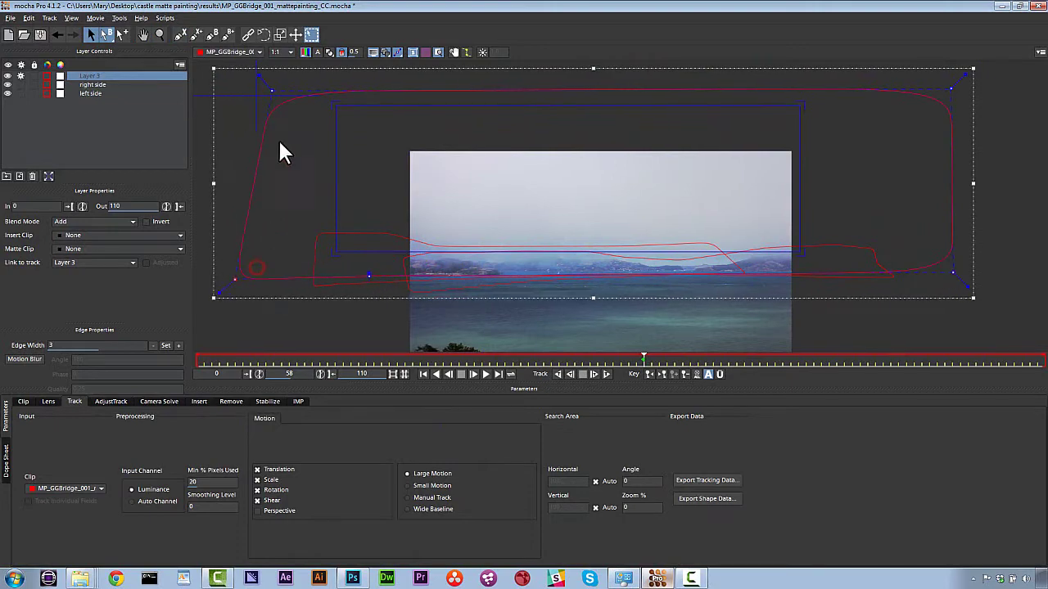
pyautogui.moveTo(270, 92); pyautogui.dragTo(229, 93)
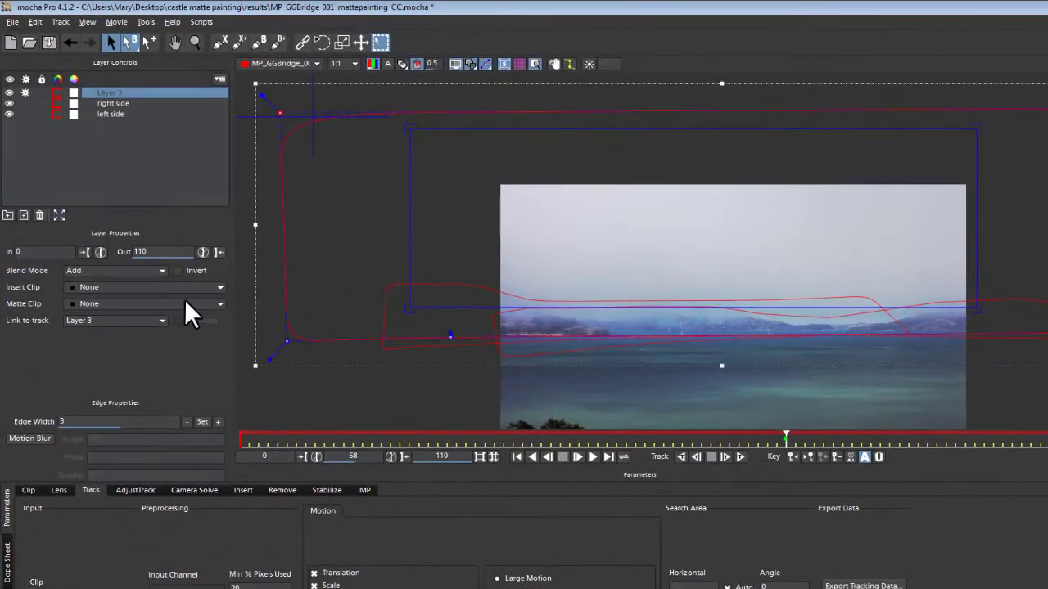
# Step: Import clouds_transparent from the results folder as the insert clip of Layer 3
pyautogui.click(118, 287)
pyautogui.click(118, 299)
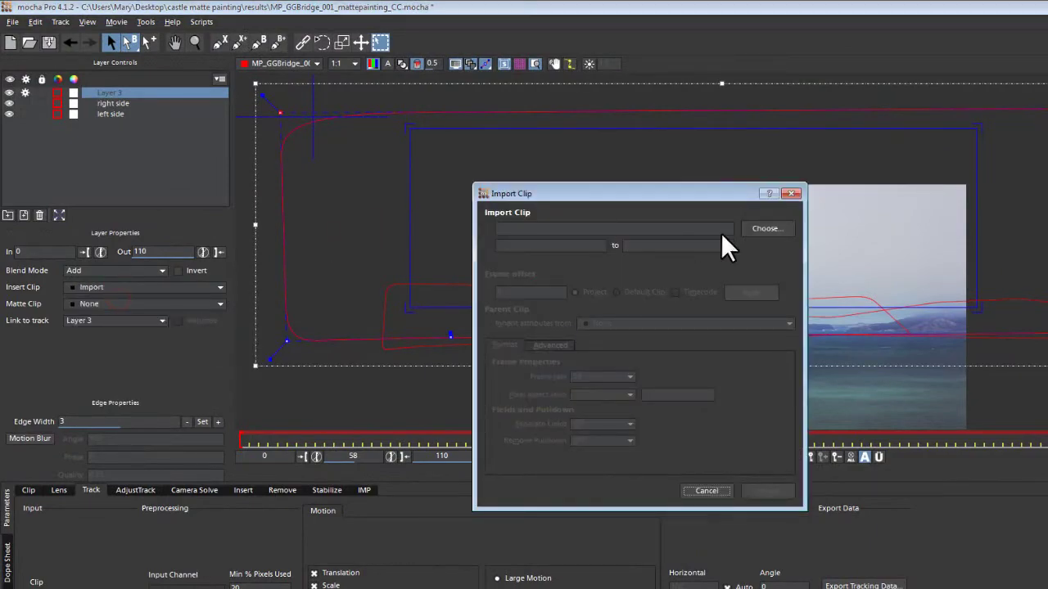
pyautogui.click(749, 229)
pyautogui.click(916, 319)
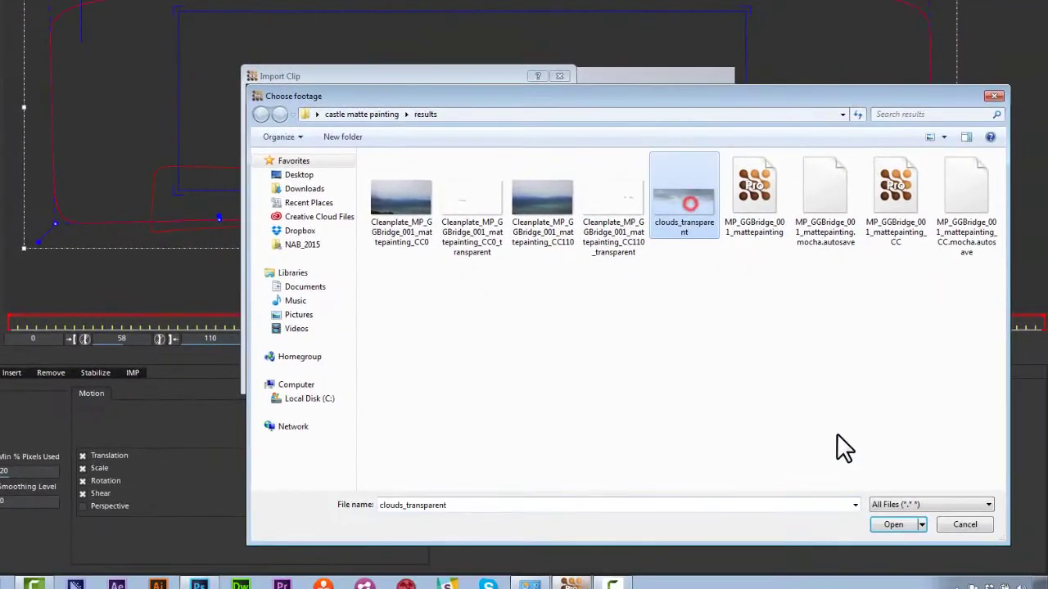
pyautogui.click(893, 525)
pyautogui.click(536, 372)
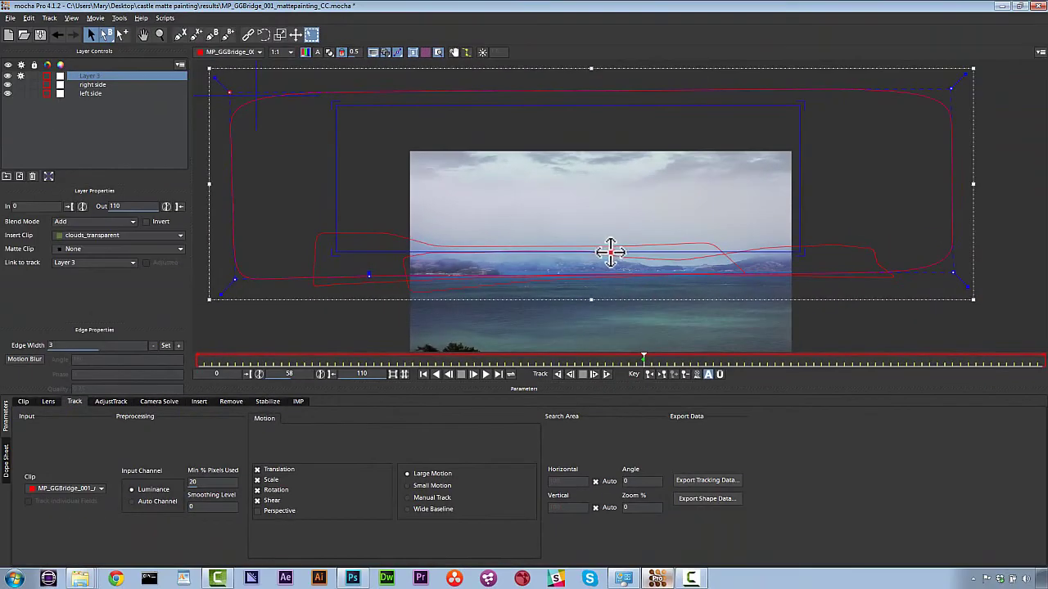
# Step: Resize the sky layer's surface so the clouds extend past both sides and above the frame and stretch down over the water
pyautogui.moveTo(610, 252); pyautogui.dragTo(675, 273)
pyautogui.moveTo(682, 107); pyautogui.dragTo(679, 138)
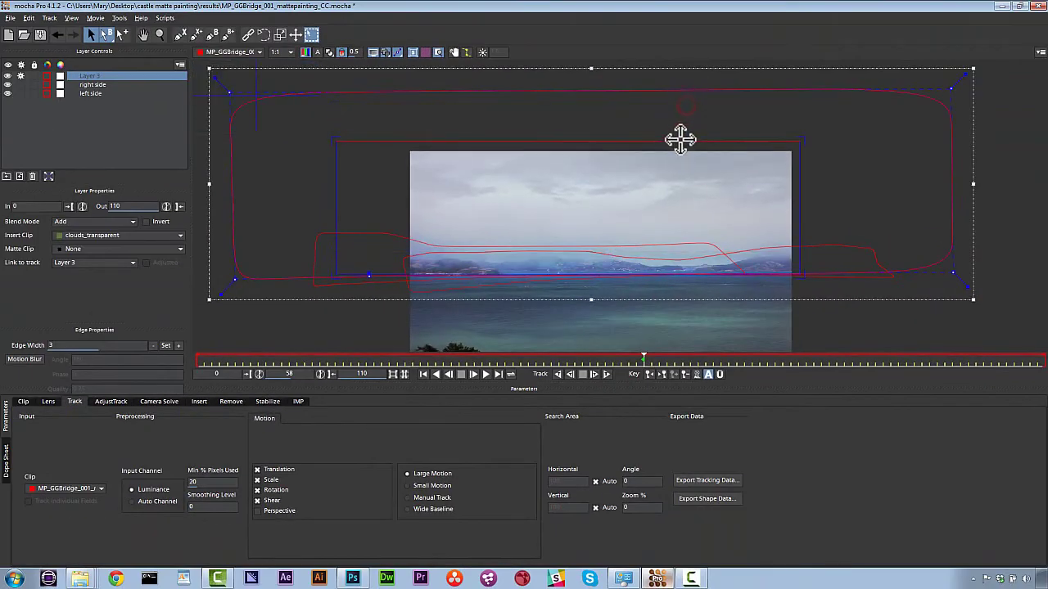
pyautogui.moveTo(788, 197); pyautogui.dragTo(826, 189)
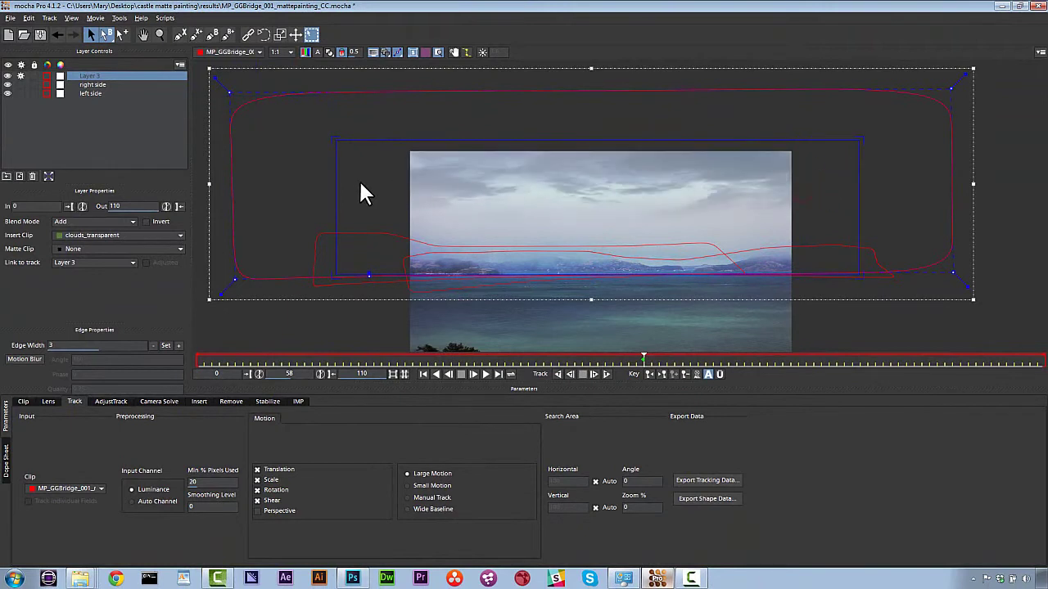
pyautogui.moveTo(362, 192); pyautogui.dragTo(396, 188)
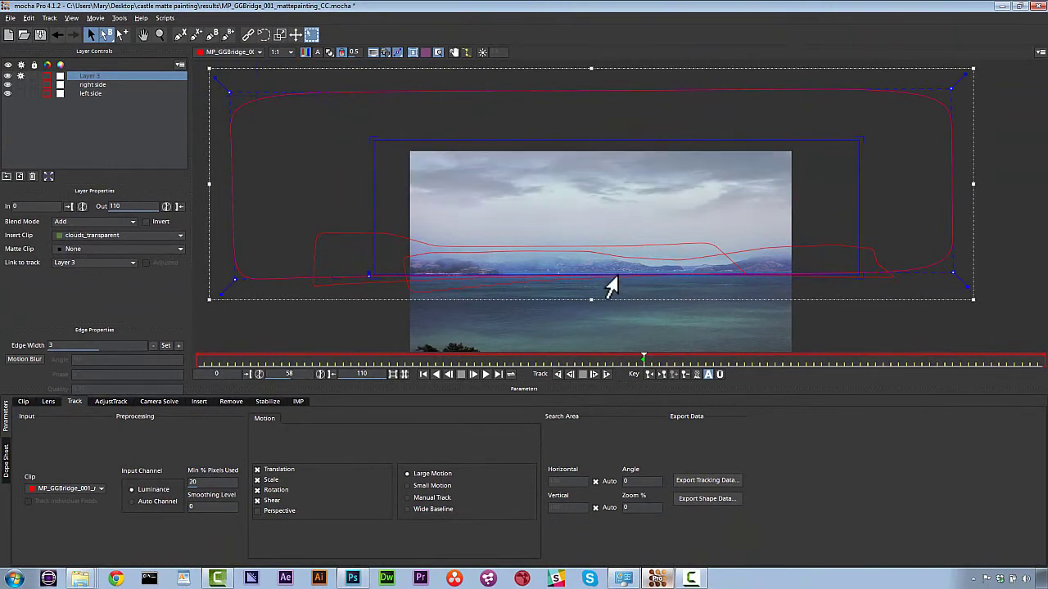
pyautogui.moveTo(559, 271); pyautogui.dragTo(551, 354)
pyautogui.moveTo(461, 140); pyautogui.dragTo(451, 134)
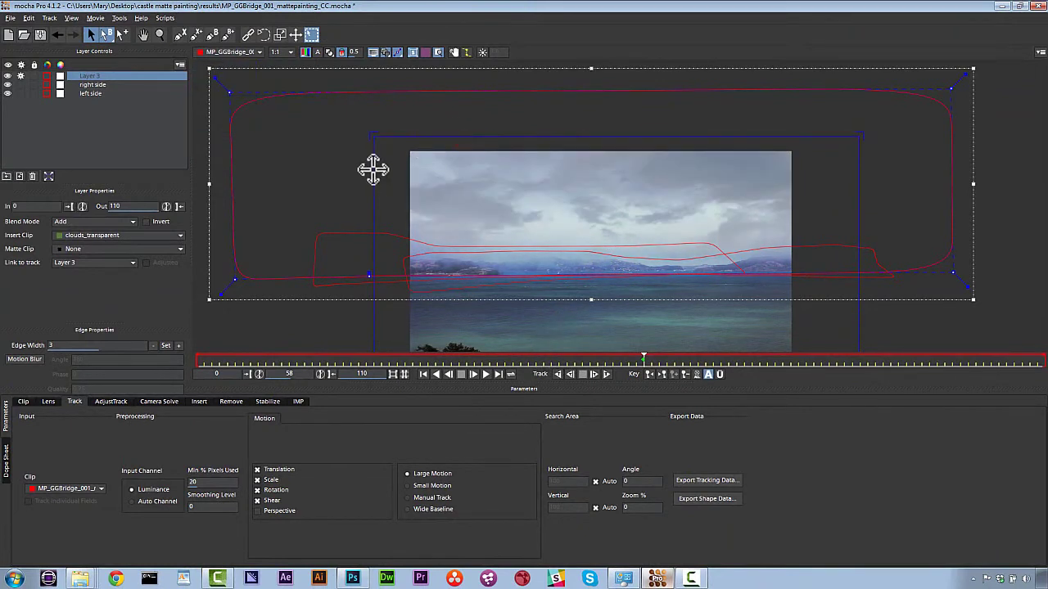
pyautogui.moveTo(373, 169); pyautogui.dragTo(329, 172)
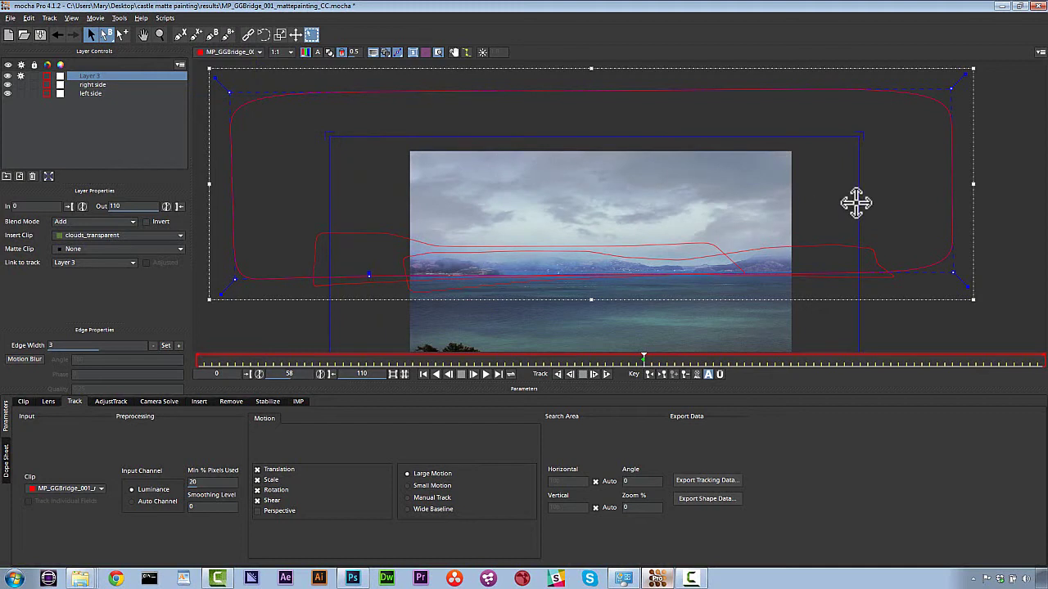
pyautogui.moveTo(856, 202); pyautogui.dragTo(891, 205)
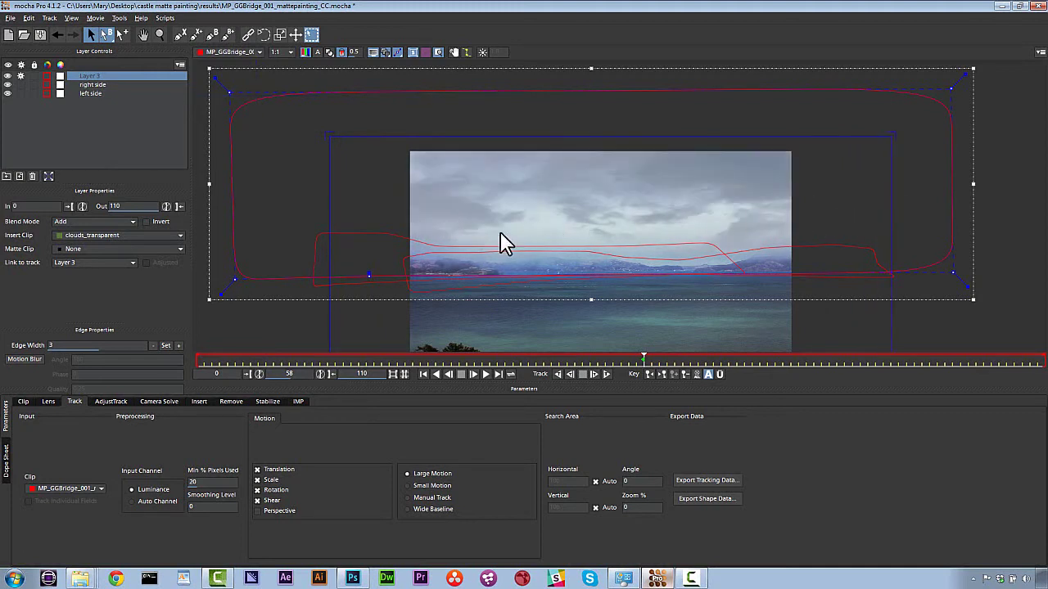
# Step: Link Layer 3 to the left side track and scrub to frame 110 and back to frame 0 to check the clouds' motion
pyautogui.moveTo(645, 357)
pyautogui.mouseDown()
pyautogui.moveTo(627, 362)
pyautogui.moveTo(645, 362)
pyautogui.mouseUp()
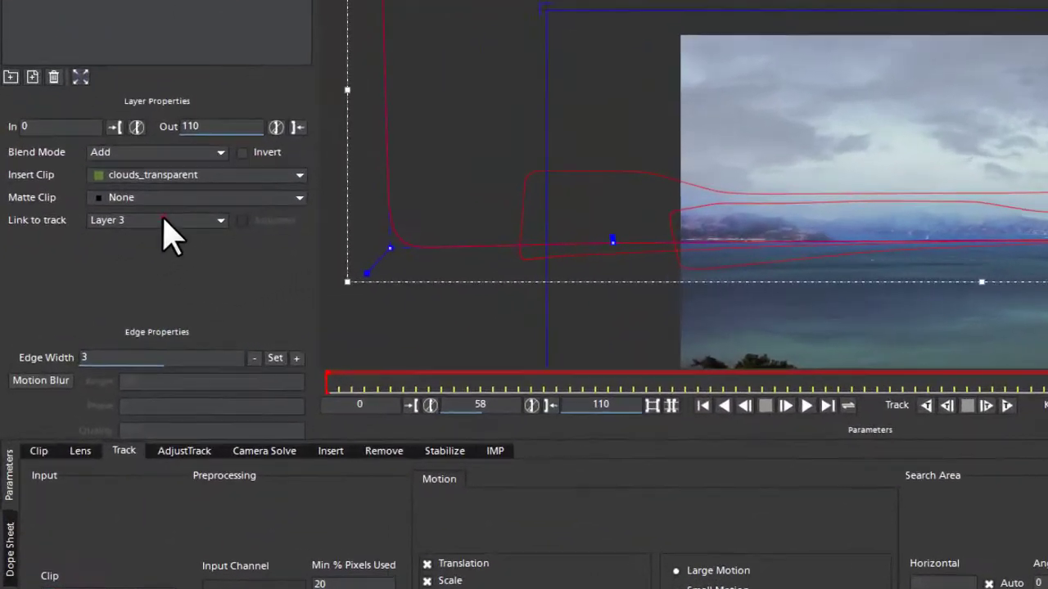
pyautogui.click(98, 262)
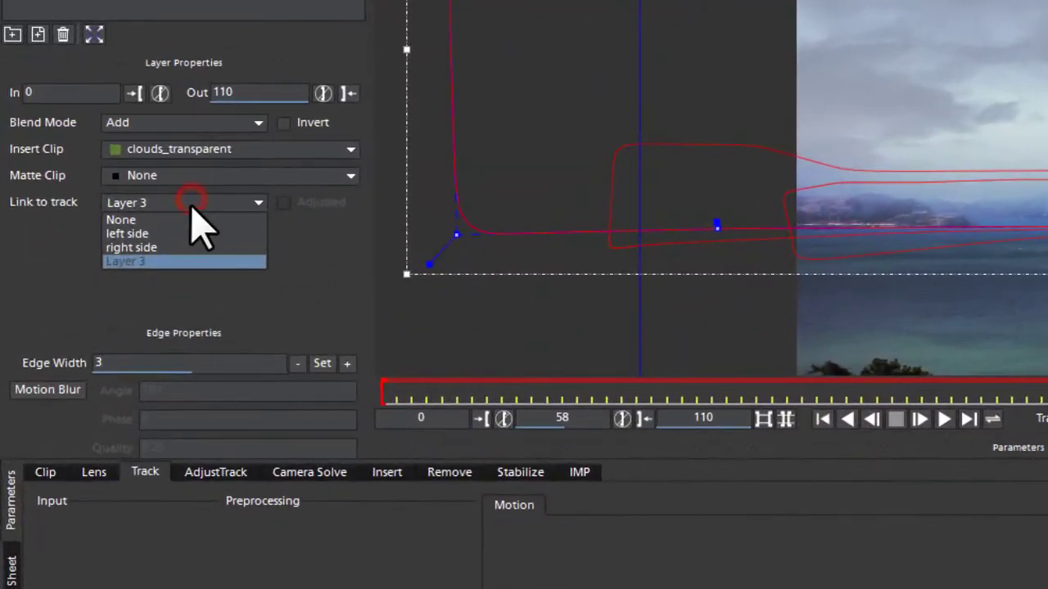
pyautogui.click(191, 200)
pyautogui.click(123, 201)
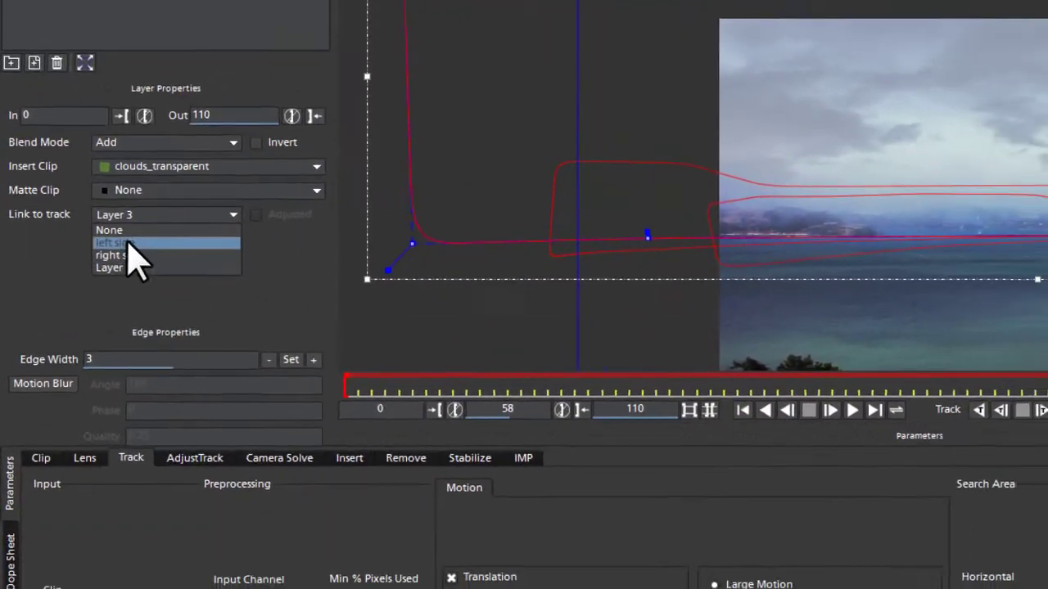
pyautogui.click(128, 234)
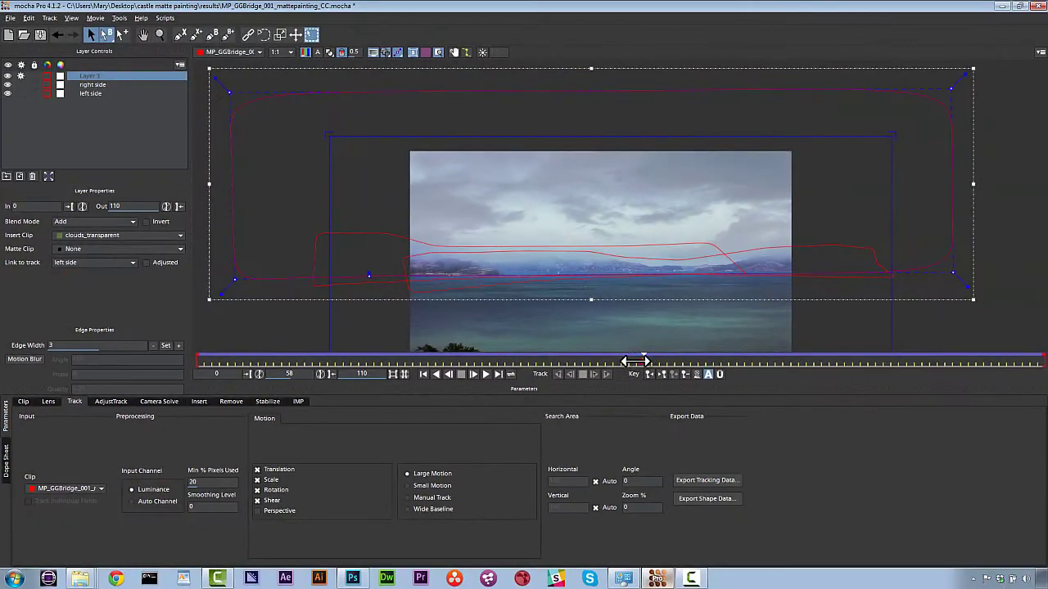
pyautogui.moveTo(634, 361); pyautogui.dragTo(1037, 363)
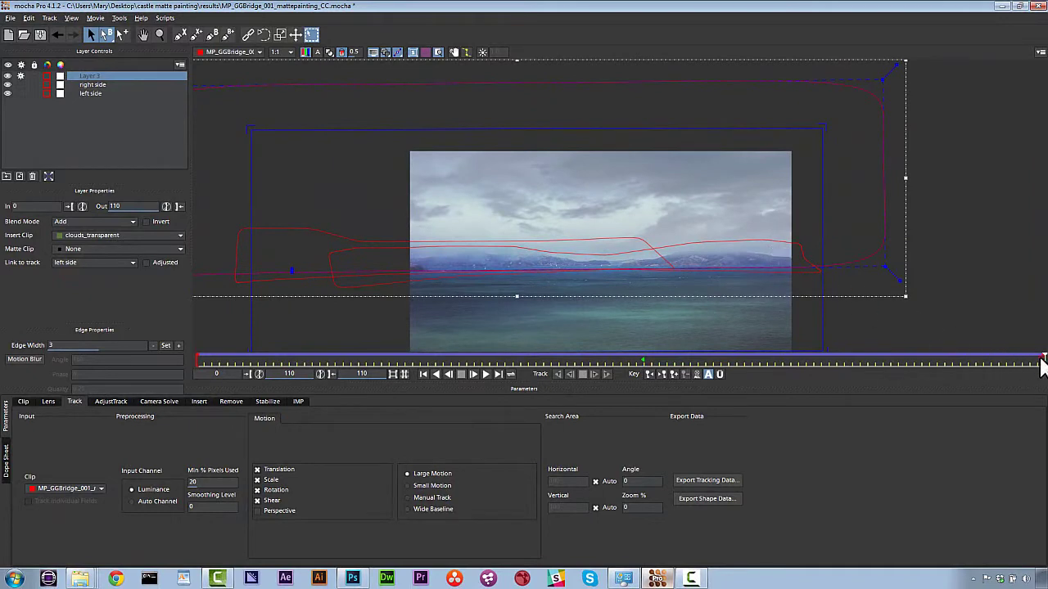
pyautogui.moveTo(1033, 360); pyautogui.dragTo(198, 361)
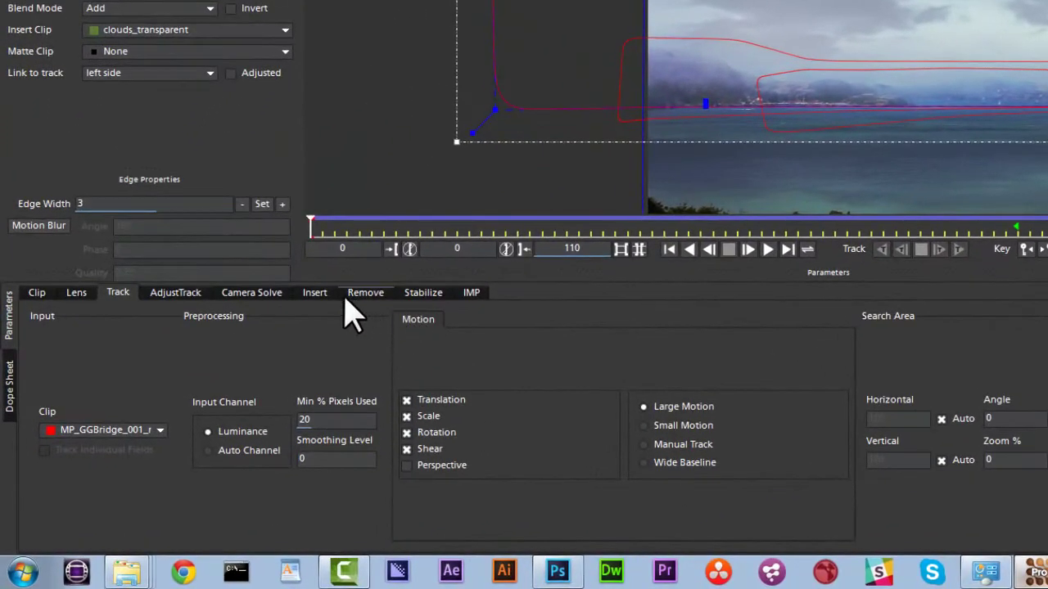
# Step: Rename Layer 3 as clouds and show its insert warp mesh at Level 2
pyautogui.click(287, 322)
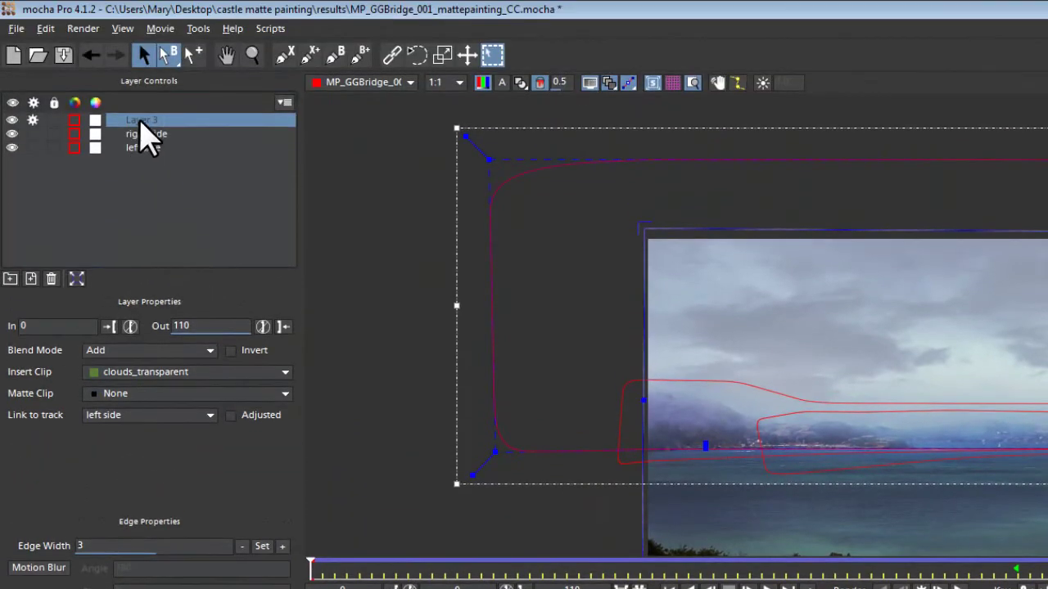
pyautogui.doubleClick(140, 120)
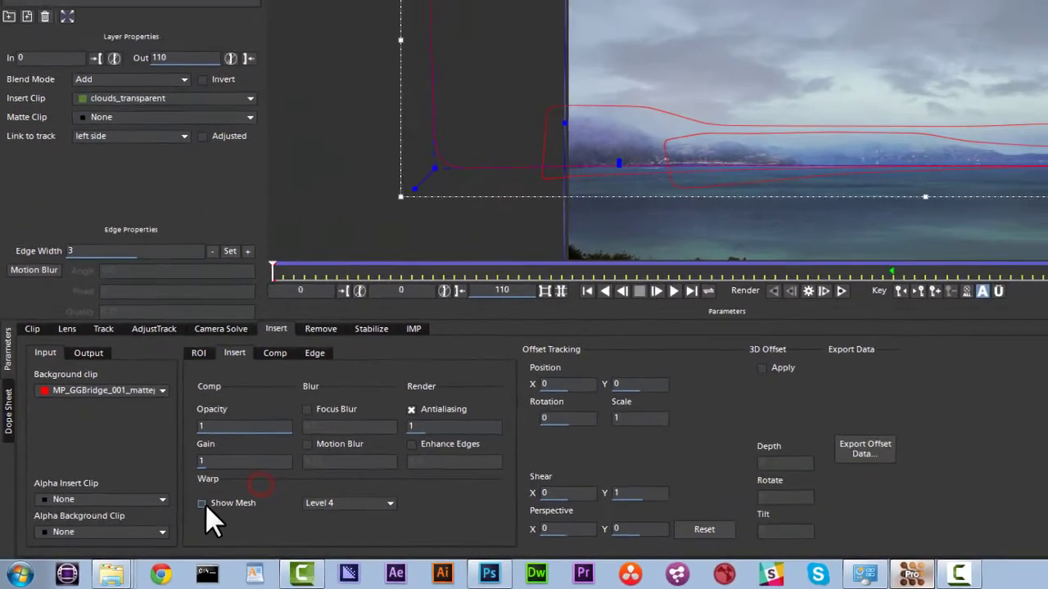
pyautogui.click(230, 491)
pyautogui.click(379, 491)
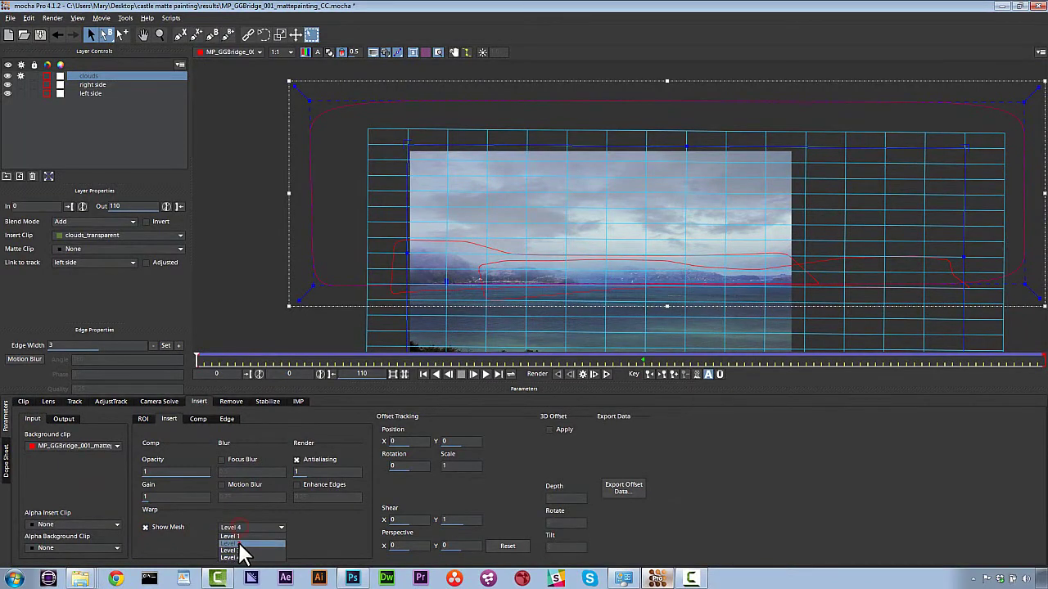
pyautogui.click(238, 543)
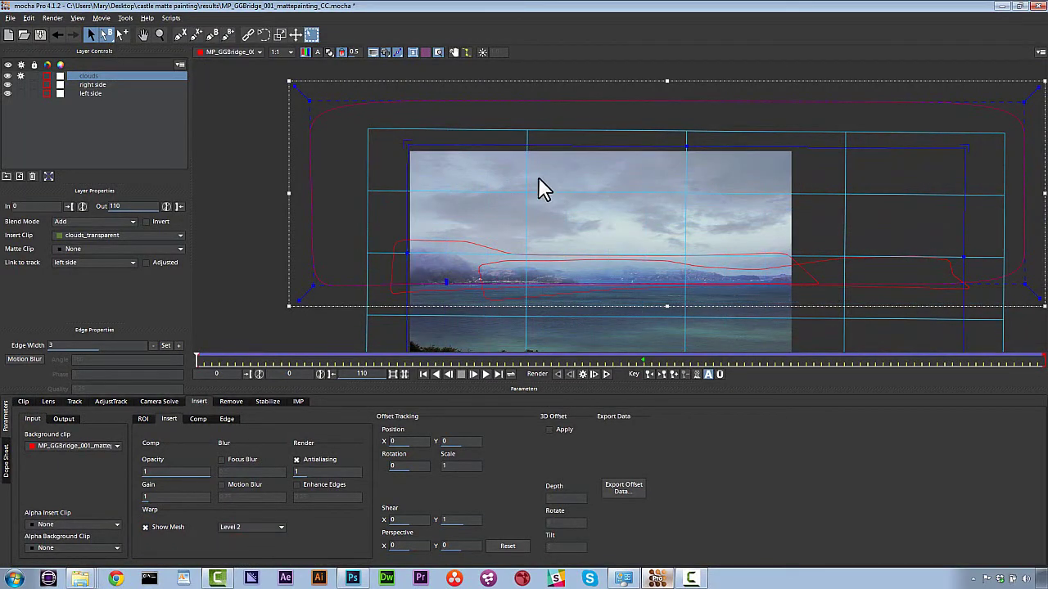
# Step: Nudge an upper mesh point slightly at frame 0, and at frame 110 shift the upper cloud mesh points to the right
pyautogui.moveTo(524, 193); pyautogui.dragTo(519, 192)
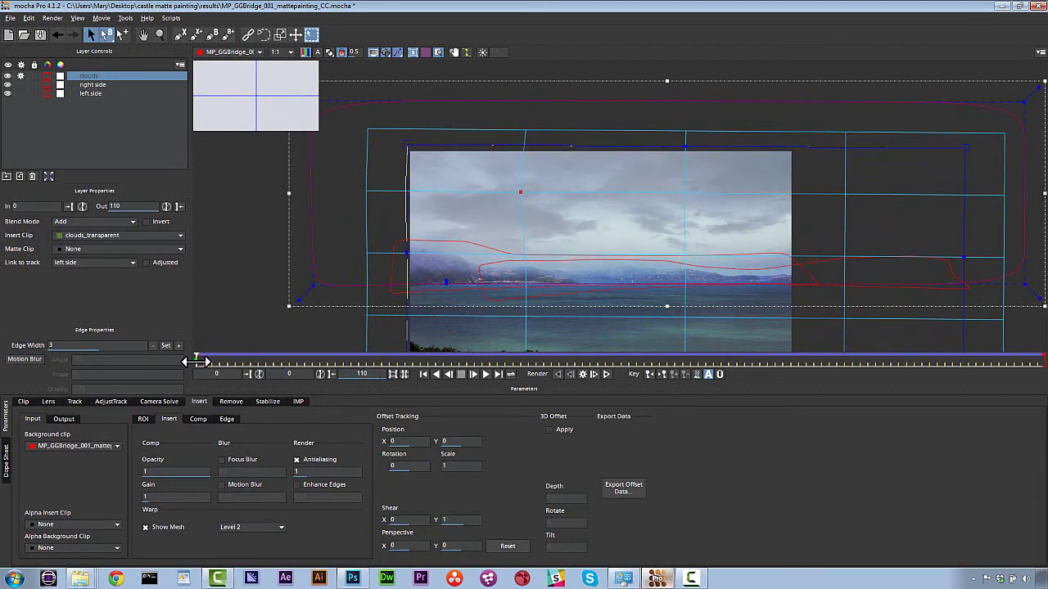
pyautogui.moveTo(195, 361); pyautogui.dragTo(1036, 376)
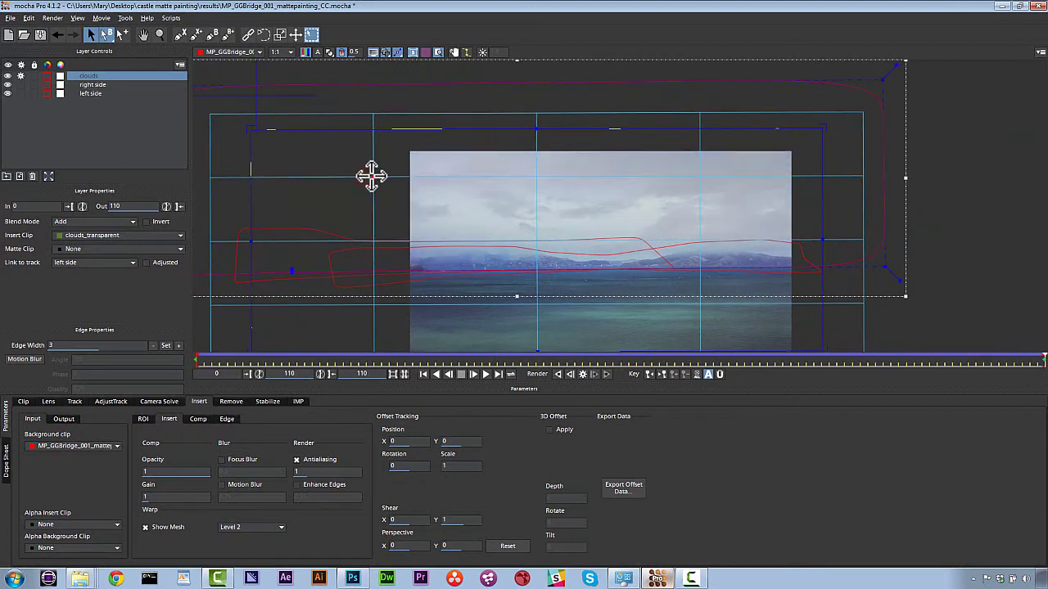
pyautogui.moveTo(538, 174); pyautogui.dragTo(549, 175)
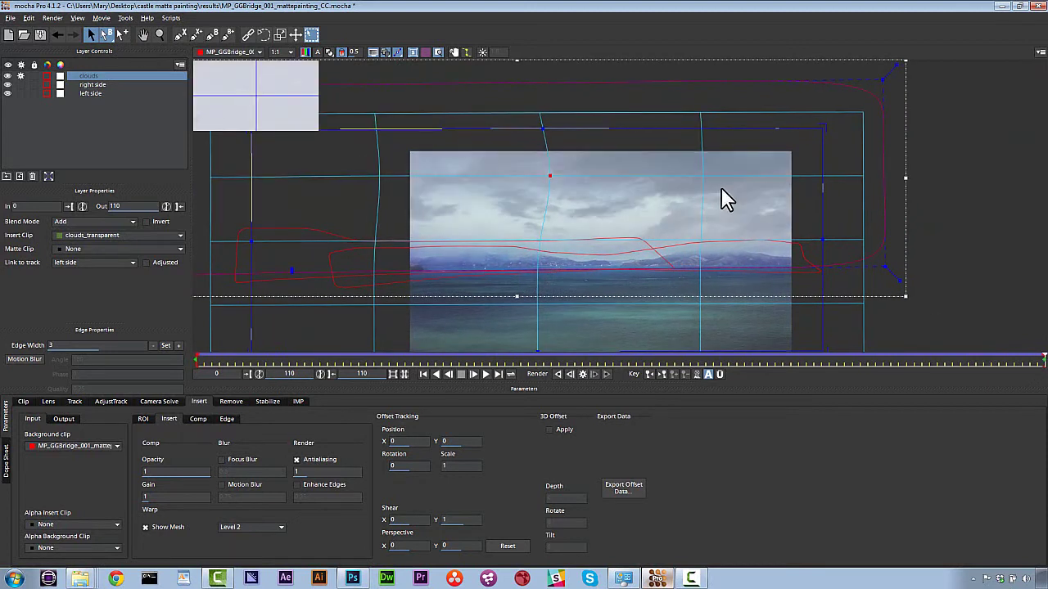
pyautogui.moveTo(703, 175); pyautogui.dragTo(716, 176)
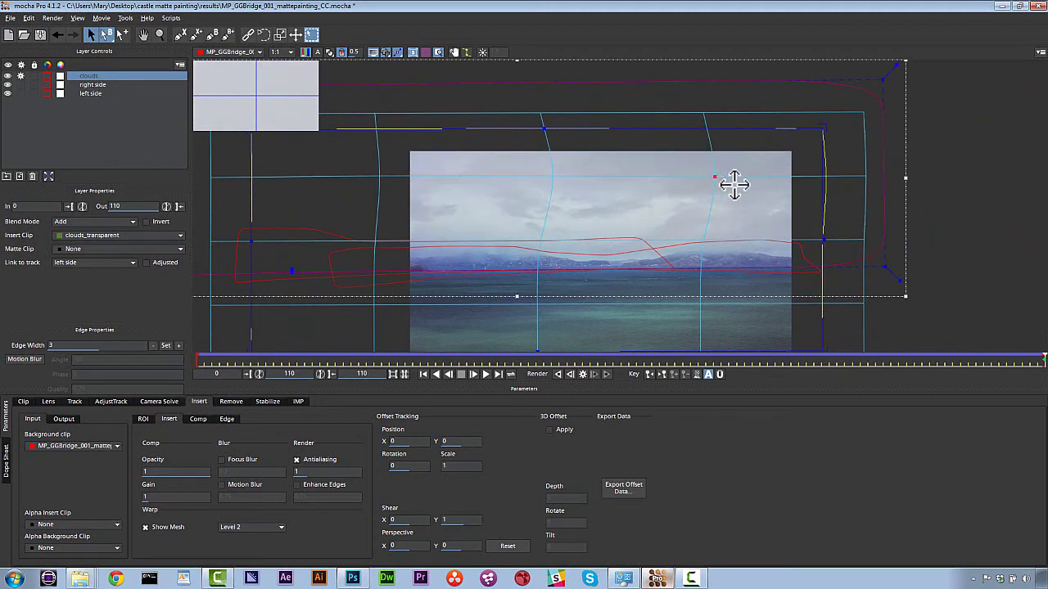
pyautogui.moveTo(985, 358); pyautogui.dragTo(1041, 357)
# Step: Bend the cloud mesh farther right at frame 110 by shifting its points around the horizon, over the water and in the sky
pyautogui.moveTo(699, 303); pyautogui.dragTo(734, 296)
pyautogui.moveTo(708, 238); pyautogui.dragTo(726, 238)
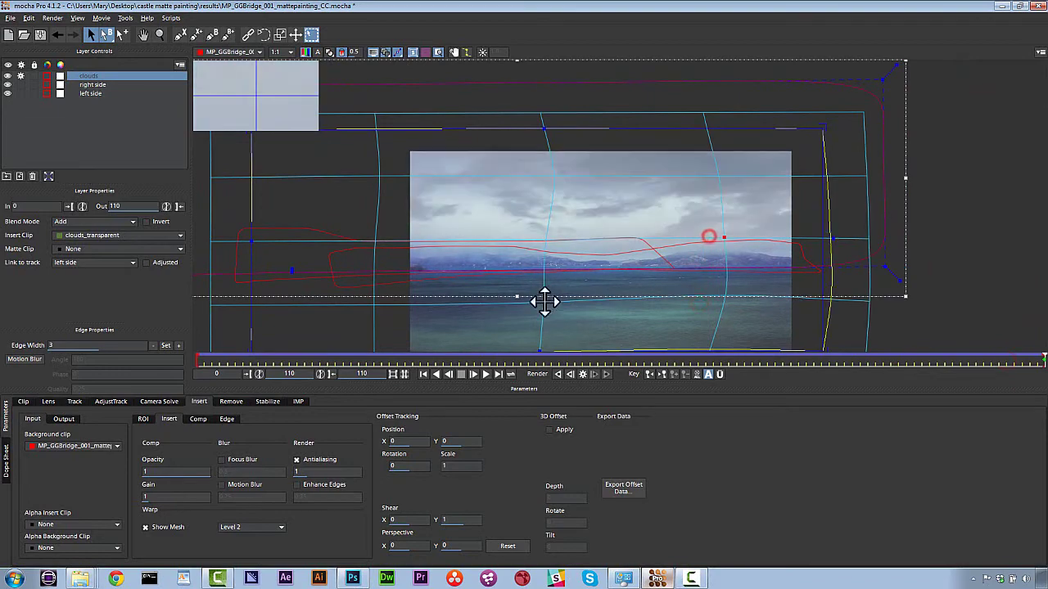
pyautogui.moveTo(544, 301); pyautogui.dragTo(582, 294)
pyautogui.moveTo(552, 237); pyautogui.dragTo(566, 236)
pyautogui.moveTo(1041, 358); pyautogui.dragTo(996, 355)
pyautogui.moveTo(730, 238); pyautogui.dragTo(747, 237)
pyautogui.moveTo(725, 177); pyautogui.dragTo(739, 177)
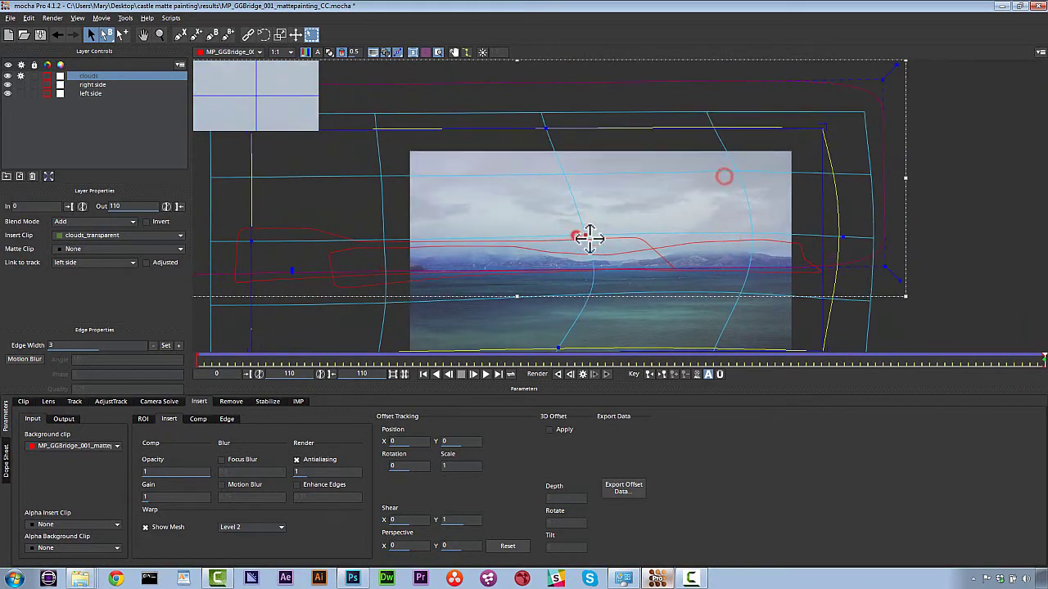
pyautogui.moveTo(570, 237); pyautogui.dragTo(559, 237)
# Step: Return to frame 0 and turn on motion blur for the clouds insert
pyautogui.moveTo(566, 358); pyautogui.dragTo(88, 357)
pyautogui.click(408, 245)
pyautogui.click(222, 484)
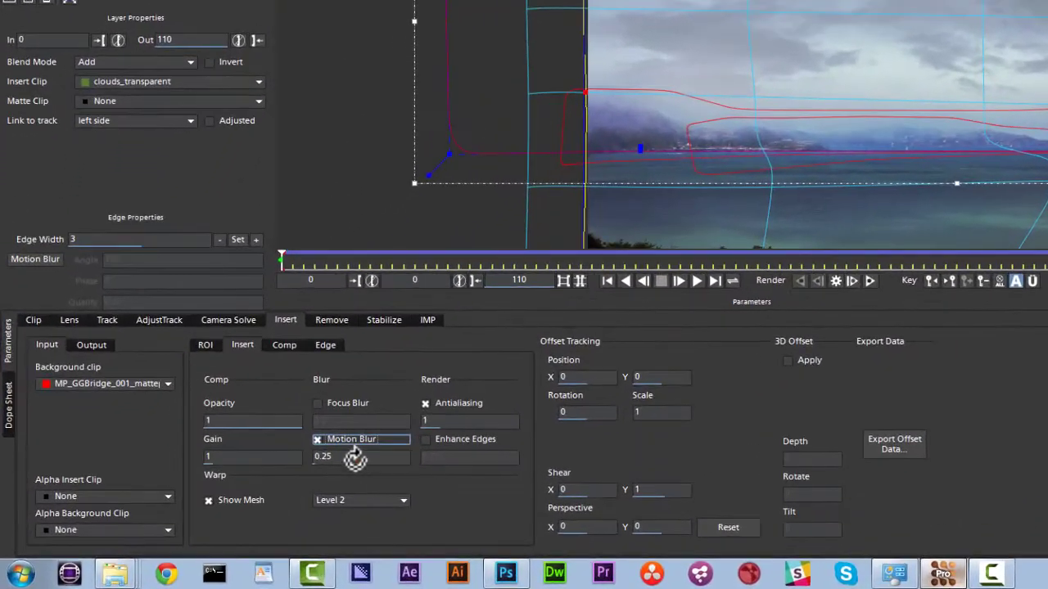
# Step: Set the clouds insert's motion blur to 1, and turn on motion blur at 1 for the right side and left side inserts
pyautogui.click(344, 461)
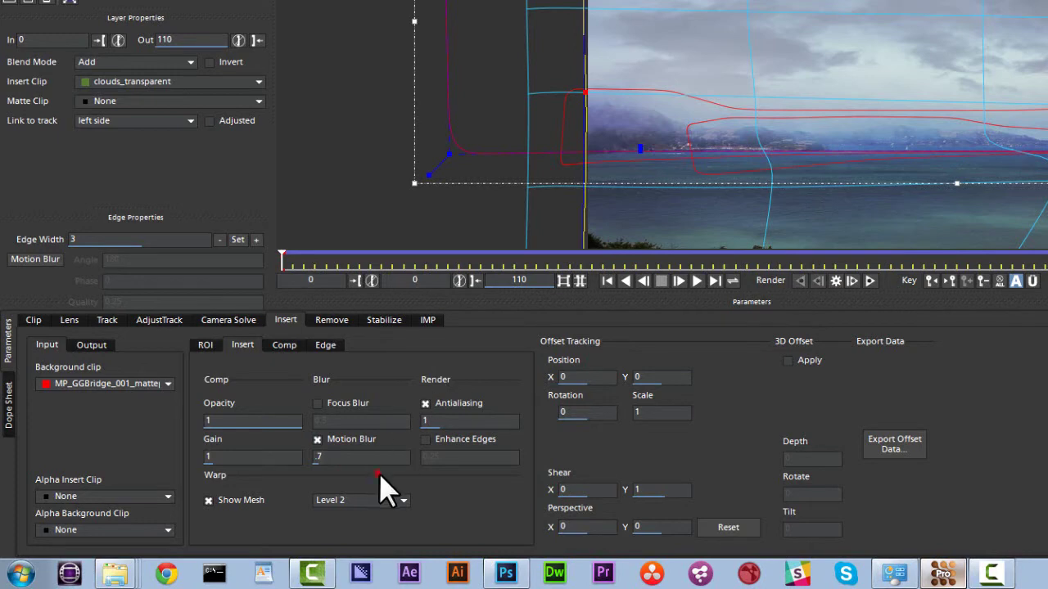
pyautogui.click(338, 458)
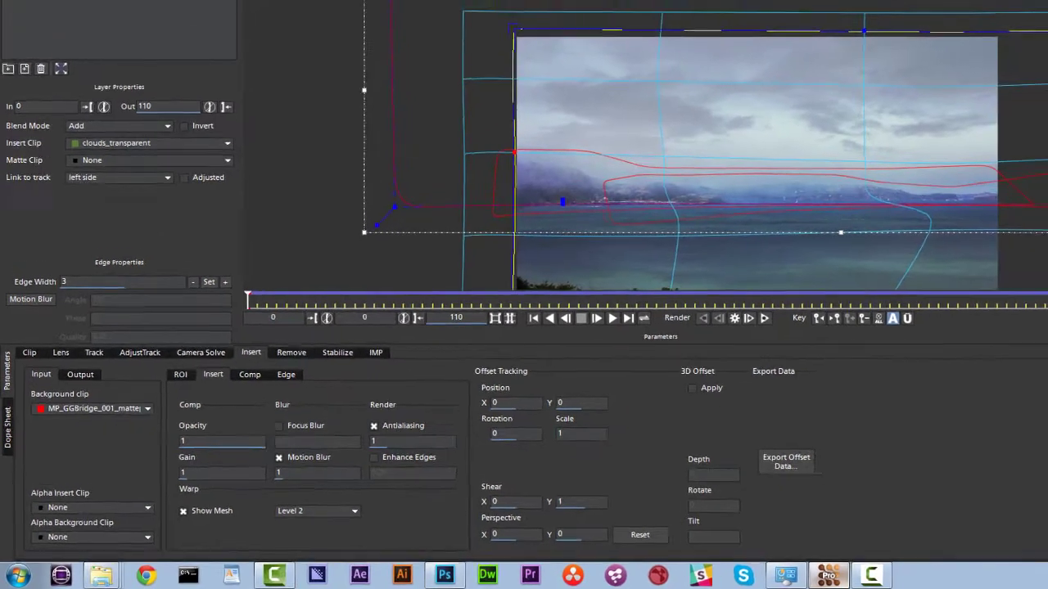
pyautogui.click(92, 84)
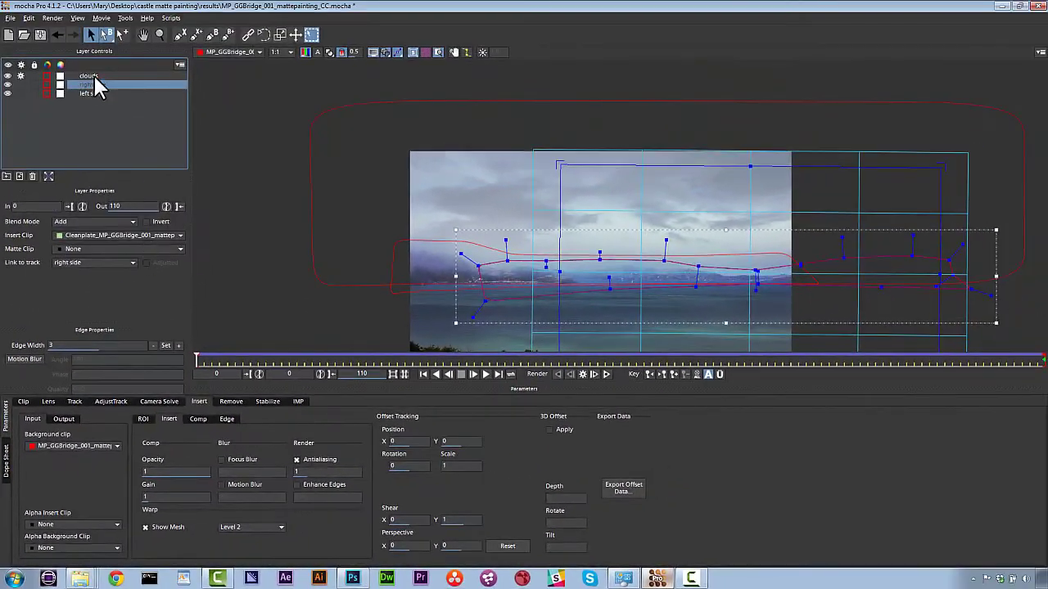
pyautogui.click(222, 485)
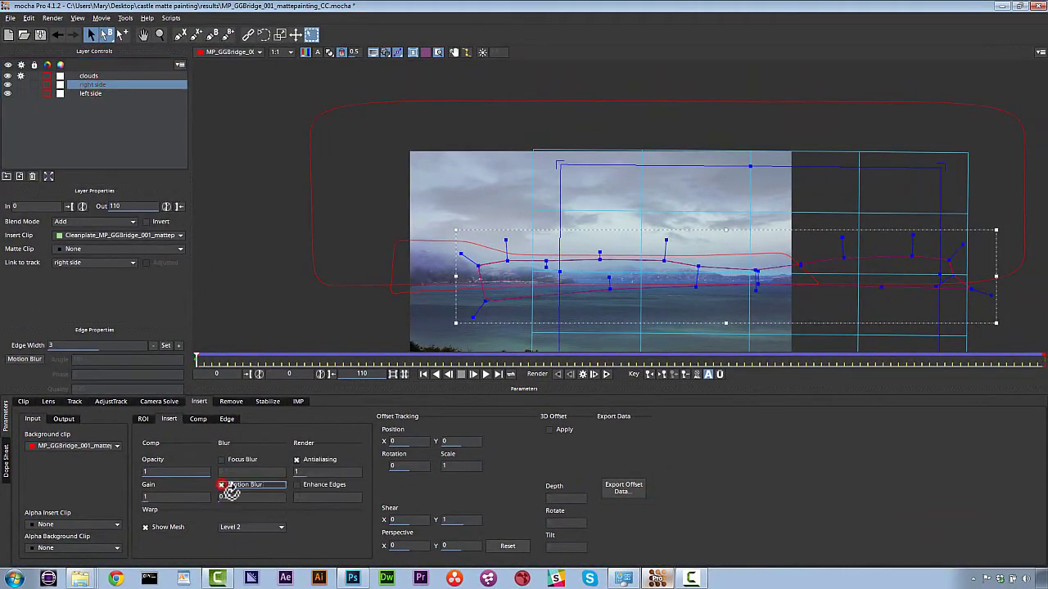
pyautogui.click(90, 93)
pyautogui.click(223, 485)
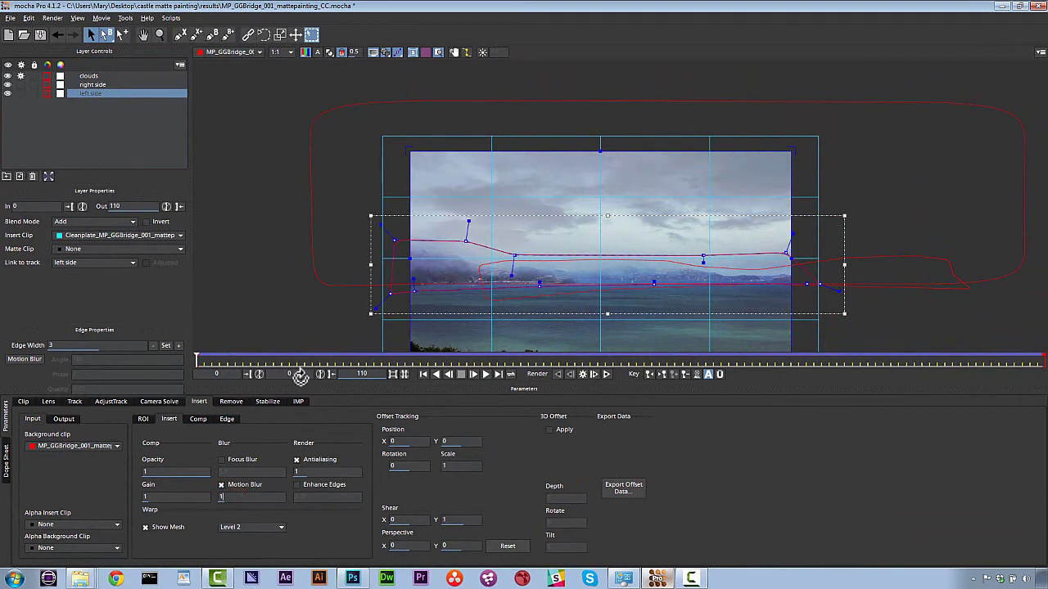
# Step: Hide the mesh and overlays, enable processing for the right side and left side layers, and start a forward insert render, stopping it partway
pyautogui.click(272, 430)
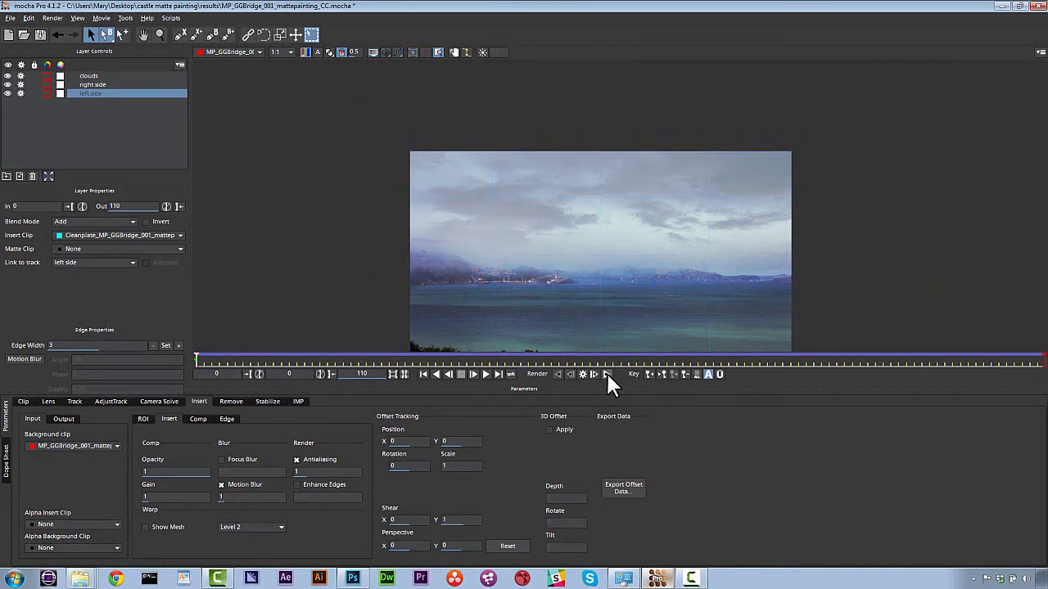
pyautogui.click(607, 374)
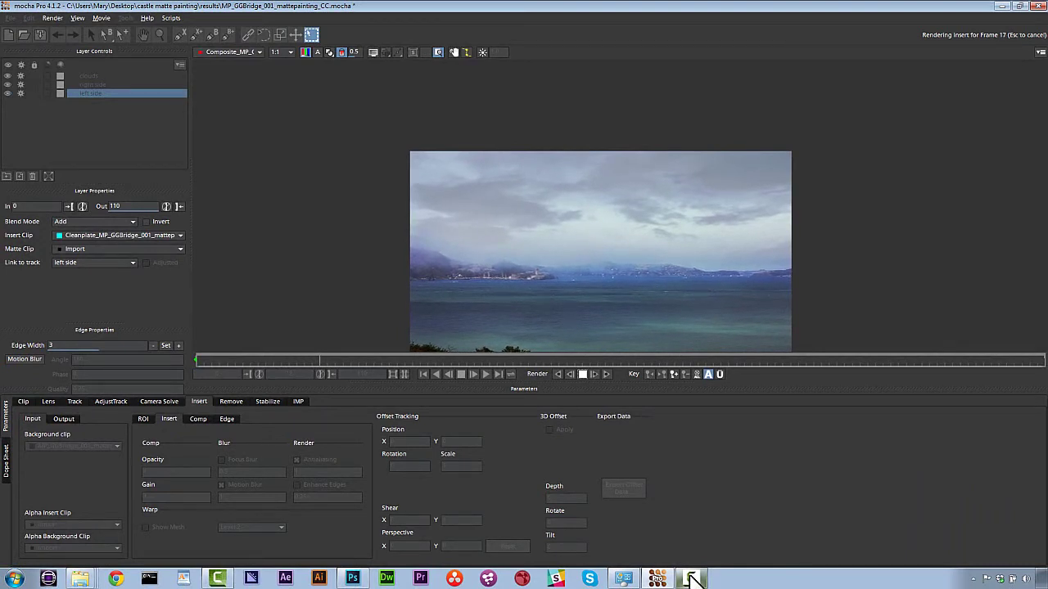
pyautogui.press('Escape')
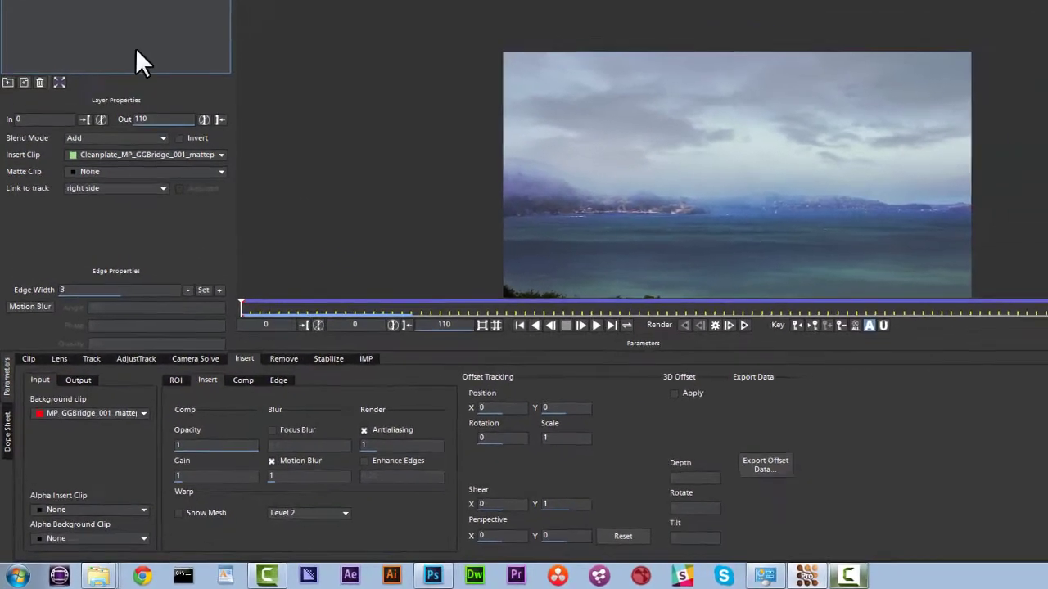
# Step: Set the motion blur to 0.25 on the right side and left side inserts and render the composite forward from frame 0
pyautogui.click(92, 85)
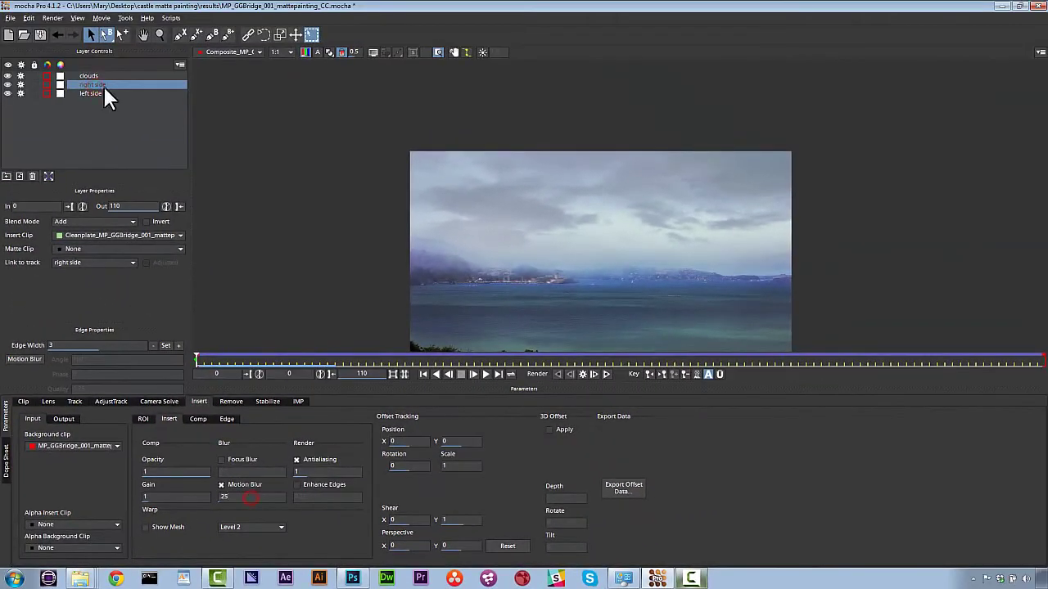
pyautogui.click(90, 76)
pyautogui.click(91, 85)
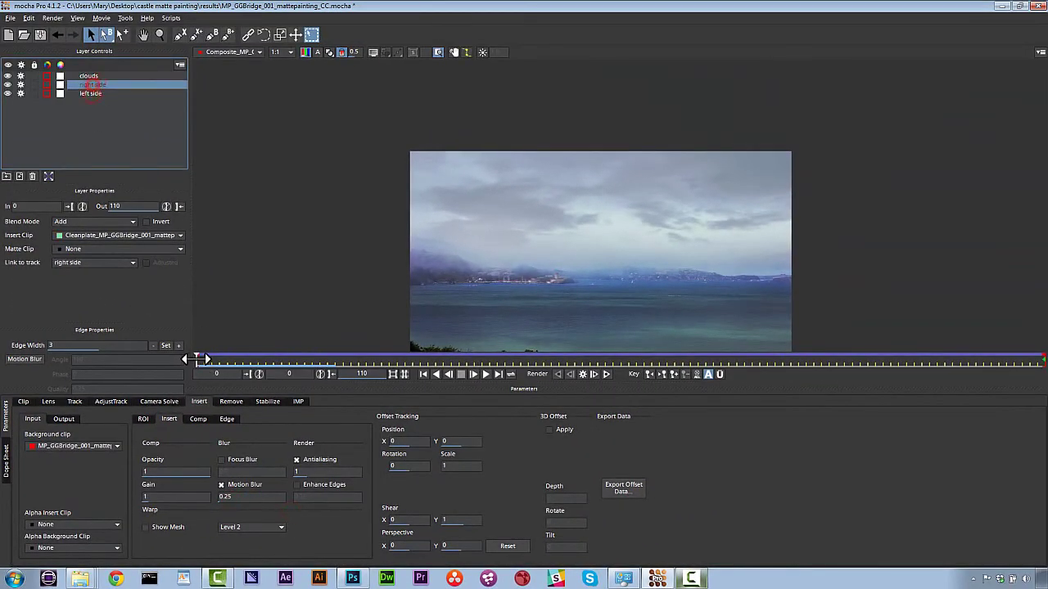
pyautogui.click(90, 94)
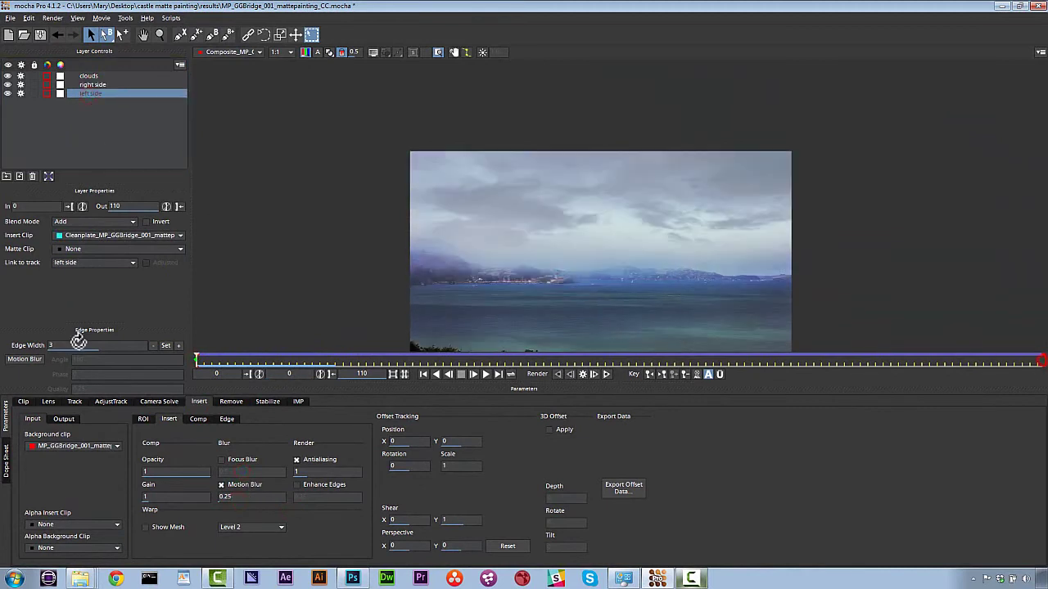
pyautogui.click(605, 374)
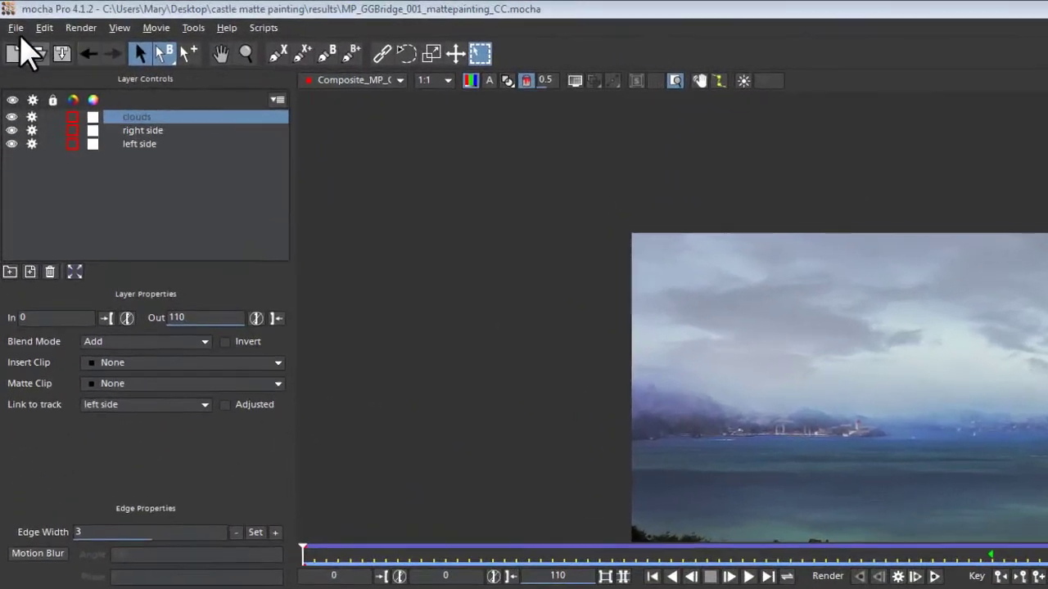
# Step: Start an export of the rendered composite clip and choose QuickTime movie as the output
pyautogui.click(10, 17)
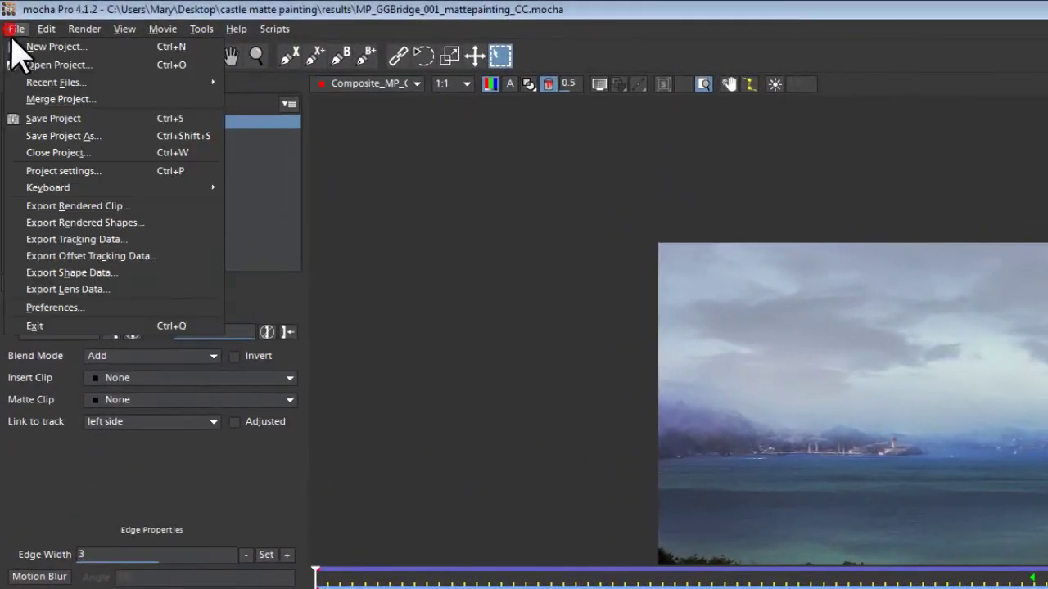
pyautogui.click(109, 206)
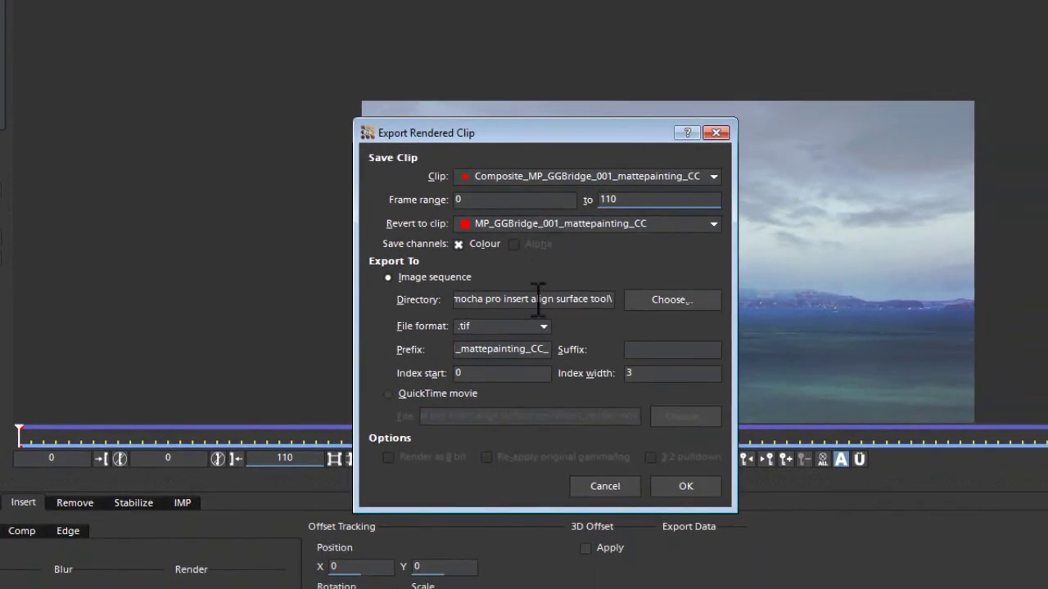
pyautogui.click(388, 394)
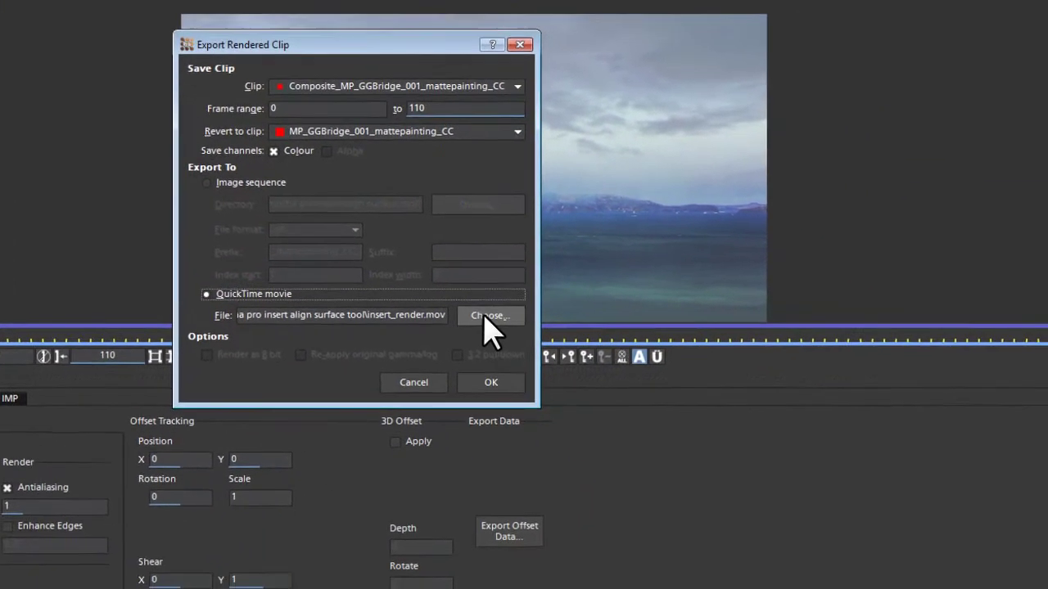
# Step: Set the export file to MP_GGBridge_001_mattepainting_Composite in the Desktop's castle matte painting folder
pyautogui.click(636, 390)
pyautogui.click(388, 239)
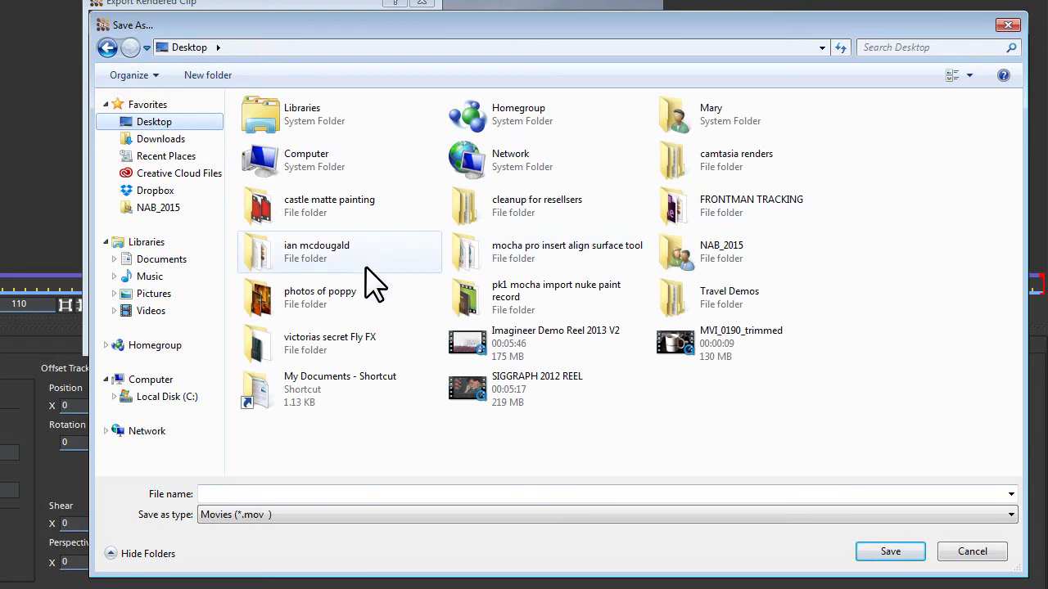
pyautogui.doubleClick(376, 207)
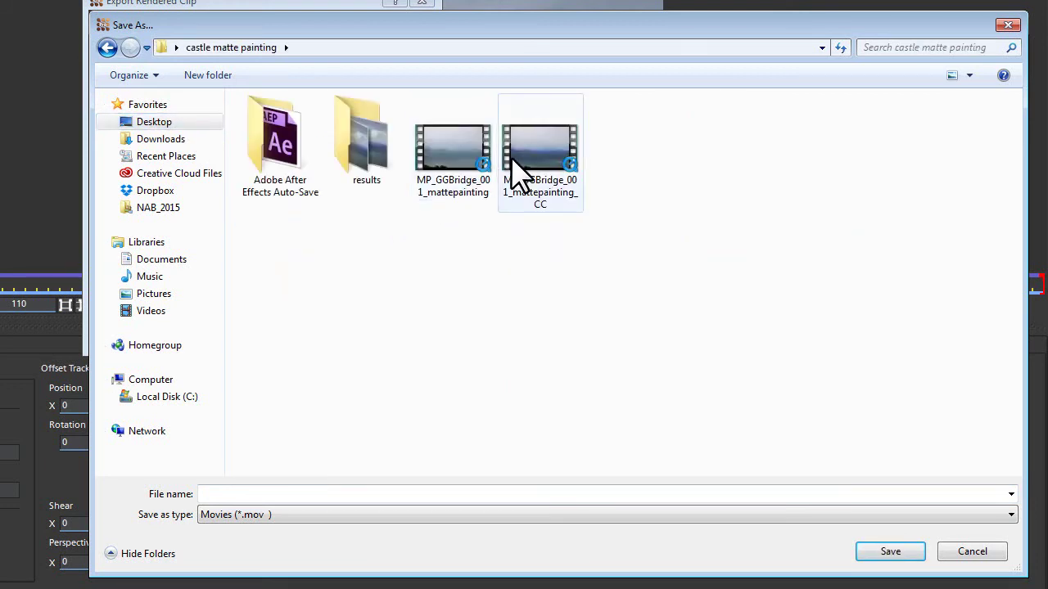
pyautogui.click(543, 185)
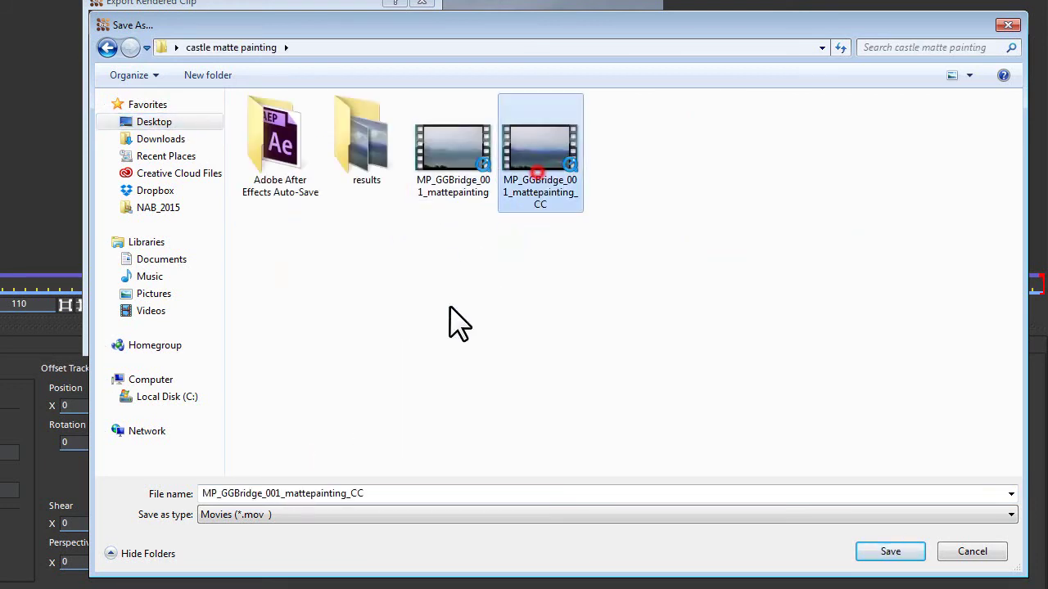
pyautogui.click(391, 492)
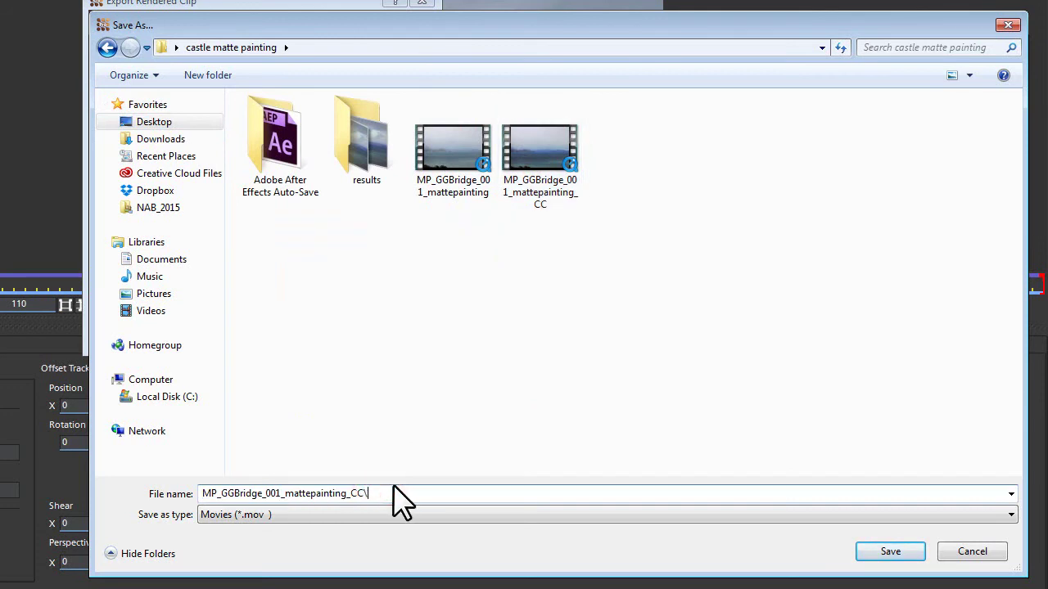
pyautogui.press('BackSpace')
pyautogui.write('omposite')
pyautogui.press('Return')
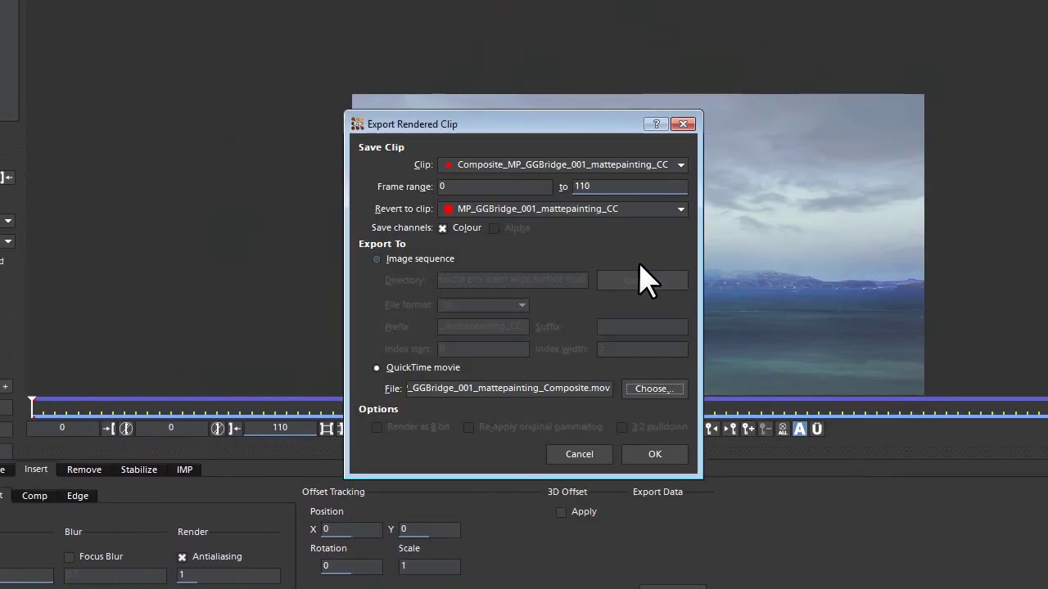
# Step: Run the movie export with Animation compression at Best quality and a key frame every 1 frame
pyautogui.click(658, 457)
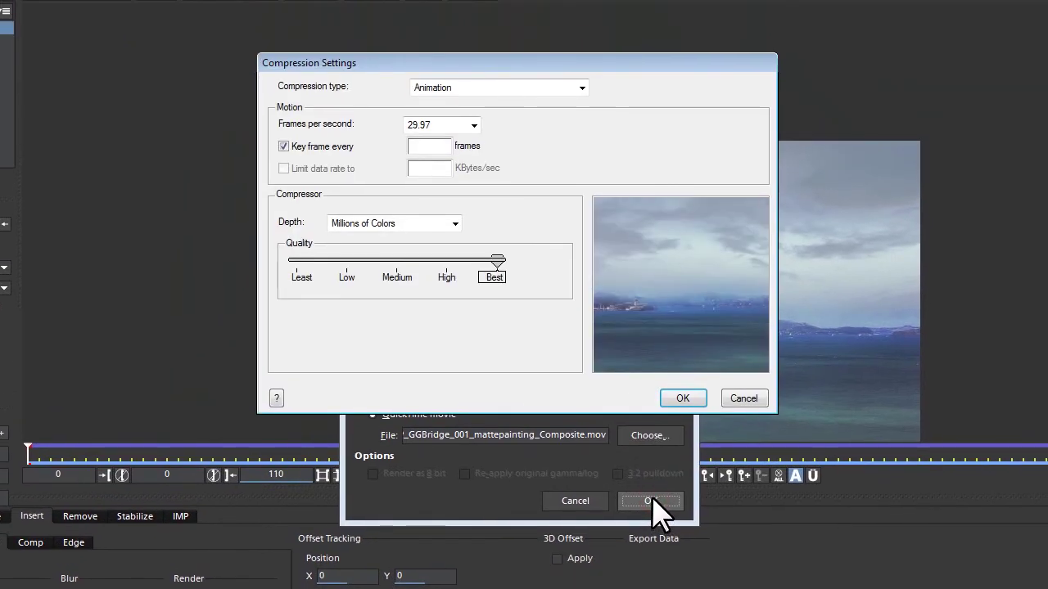
pyautogui.moveTo(501, 65); pyautogui.dragTo(506, 107)
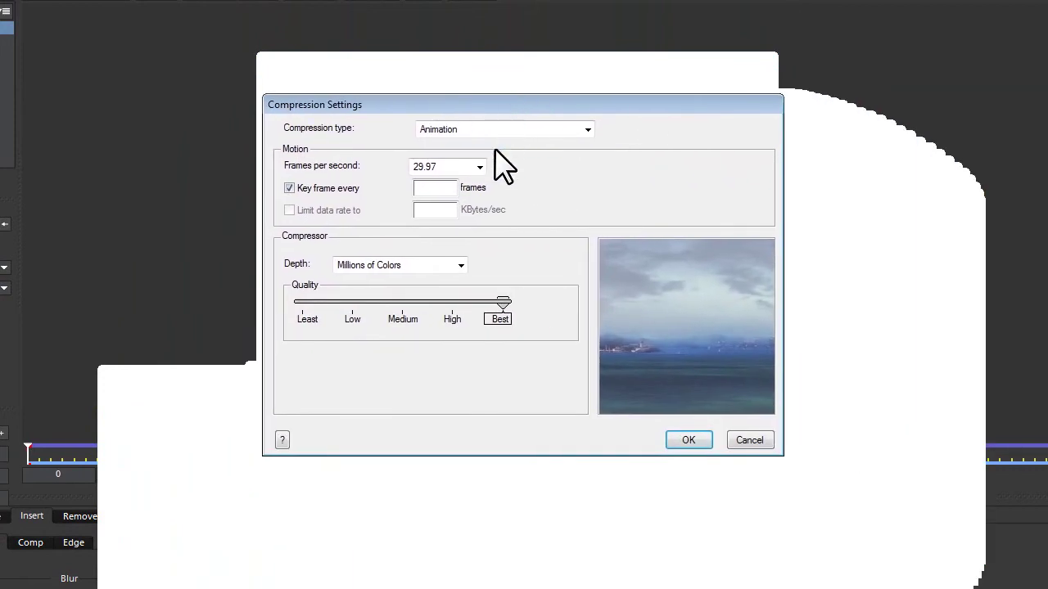
pyautogui.click(436, 188)
pyautogui.write('1')
pyautogui.click(685, 442)
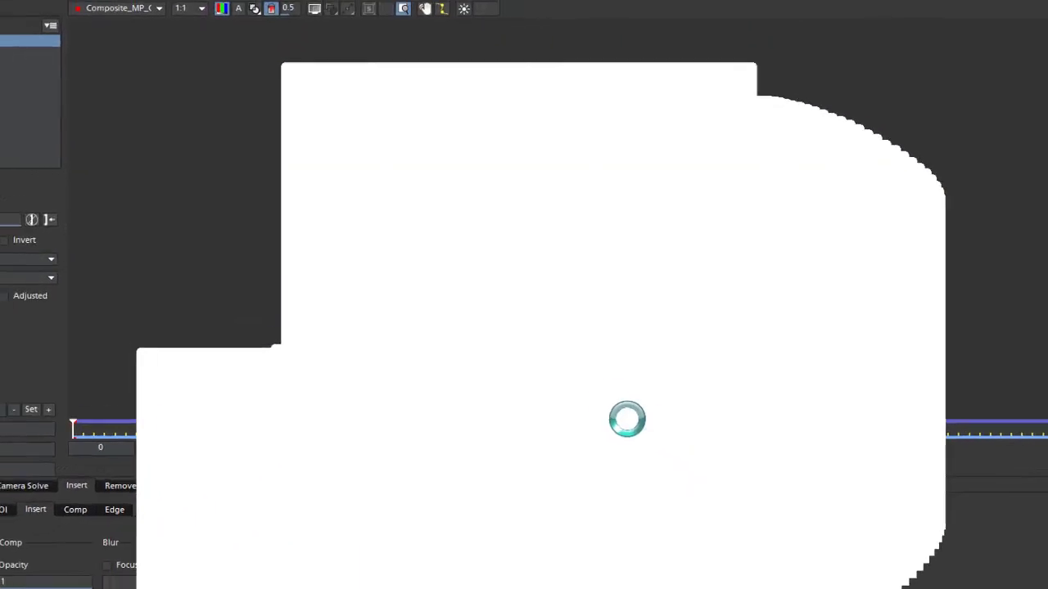